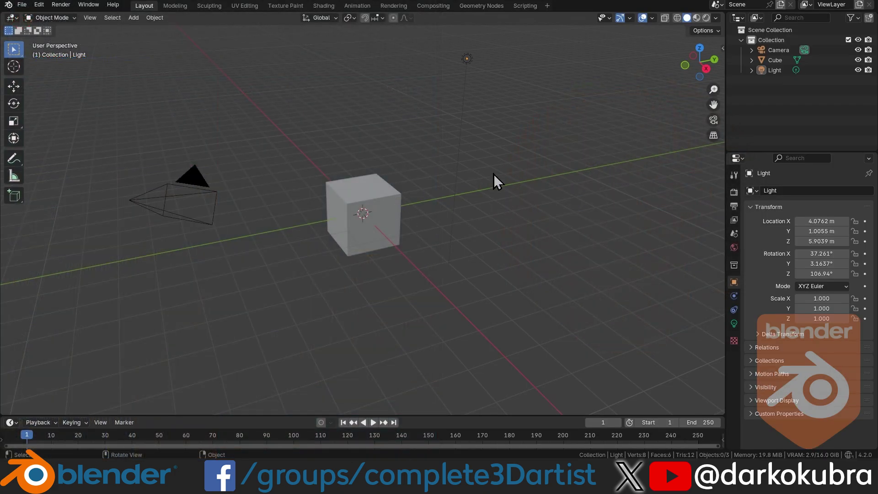
Step: Create a new geometry node tree named WavyWall on the cube in the Geometry Nodes workspace
left_click(370, 193)
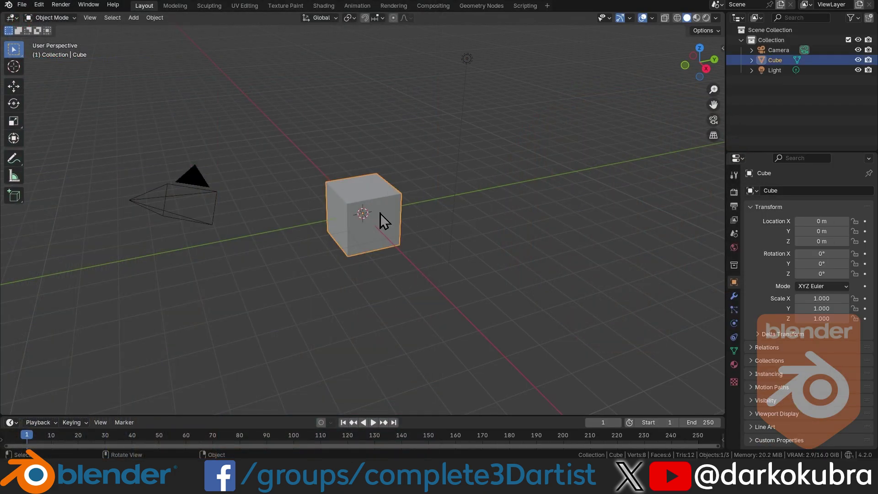
left_click(485, 6)
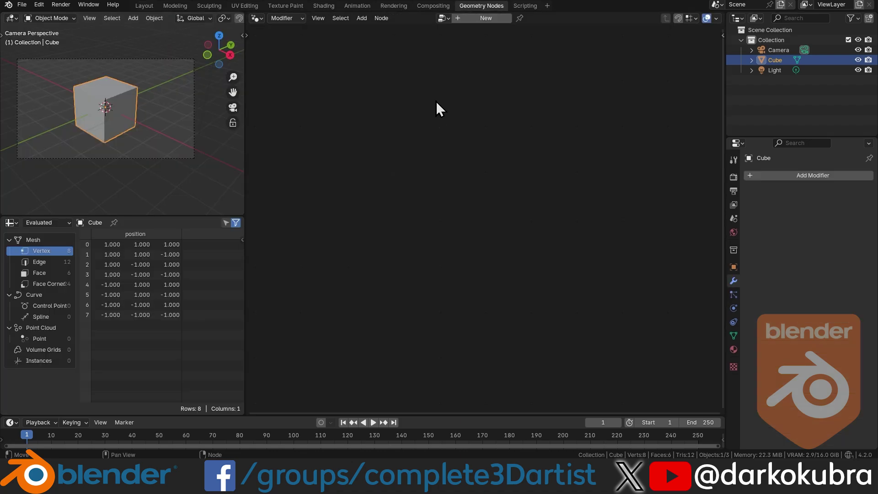
left_click(487, 19)
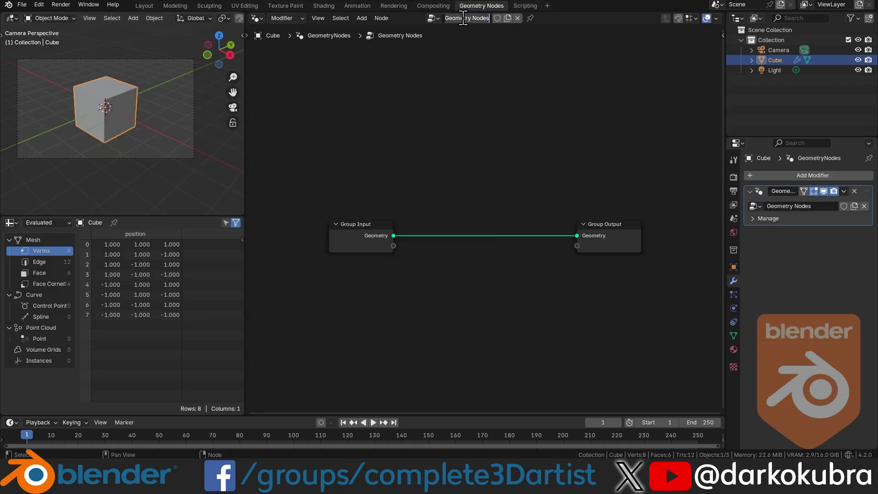
type("WavyWall")
key("Return")
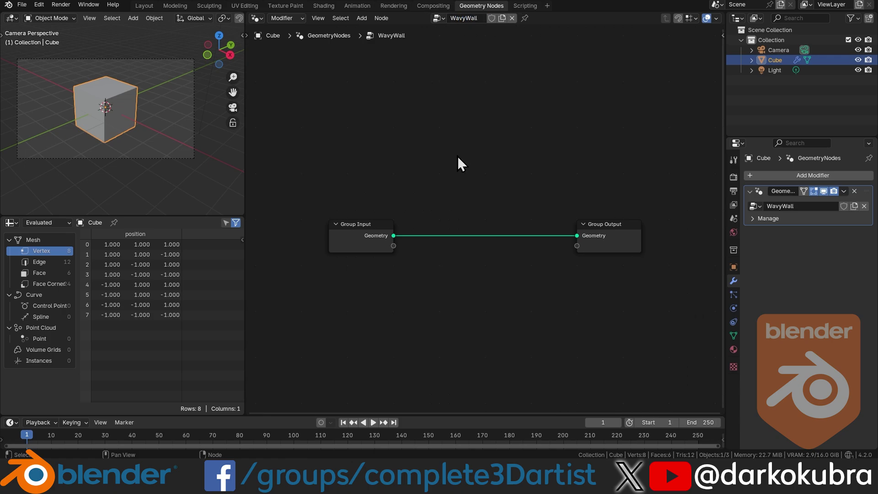
Step: Delete the Group Input node and add a Curve Line node in its place
scroll(348, 245, "up", 2)
left_click(371, 225)
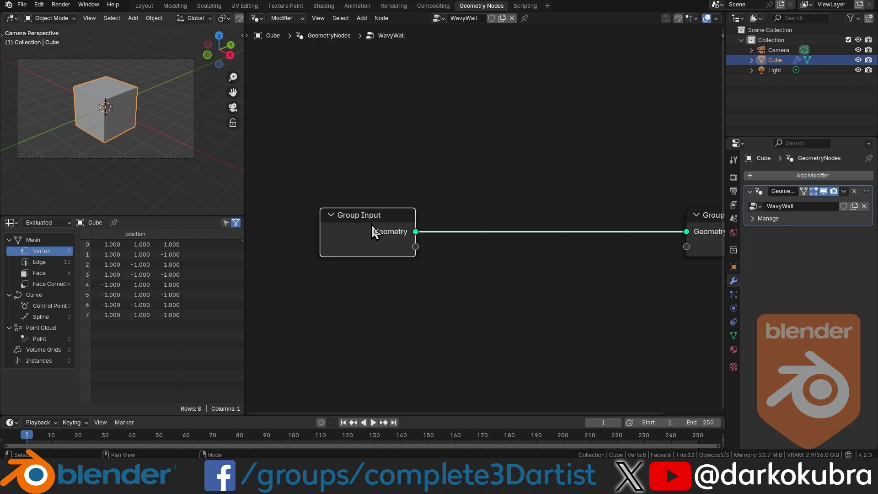
key("x")
key("shift+a")
type("curve")
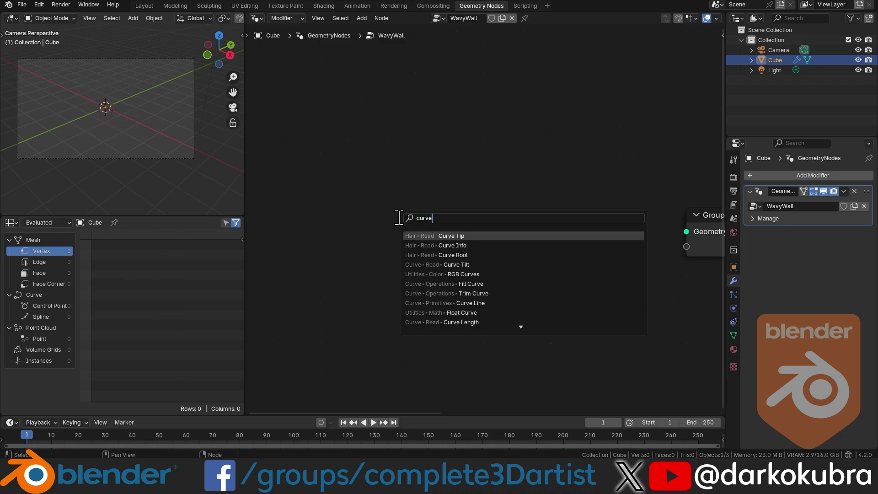
key("Down")
key("Down")
key("Down")
key("Down")
key("Down")
key("Down")
key("Down")
key("Return")
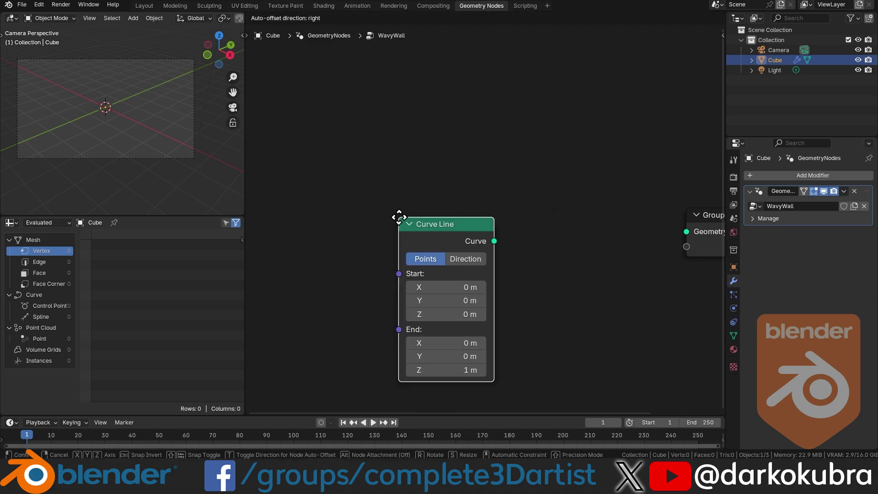
left_click(360, 133)
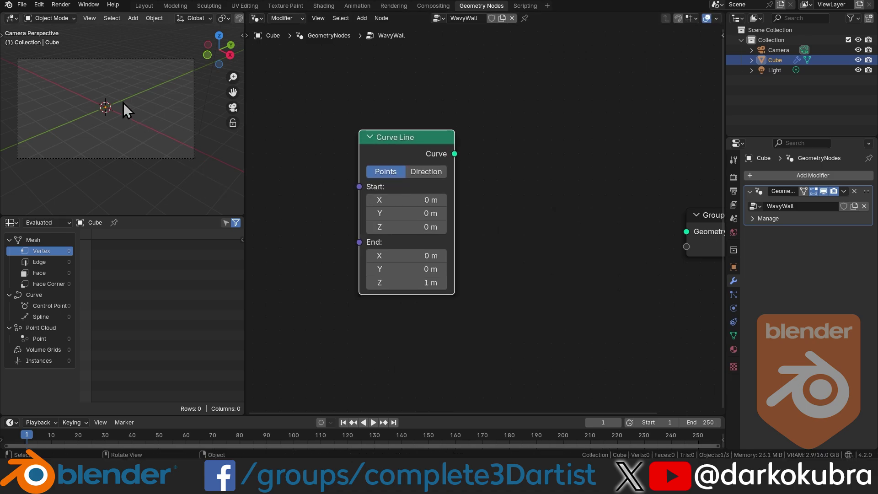
Step: Set the Curve Line's end point to 5 m on X and 0 m on Z
middle_click_drag(184, 155, 163, 156)
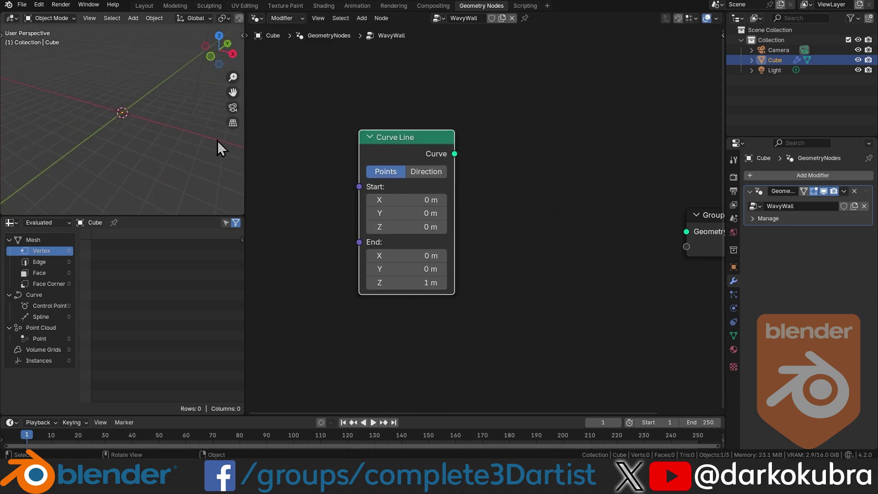
left_click(427, 282)
type("0")
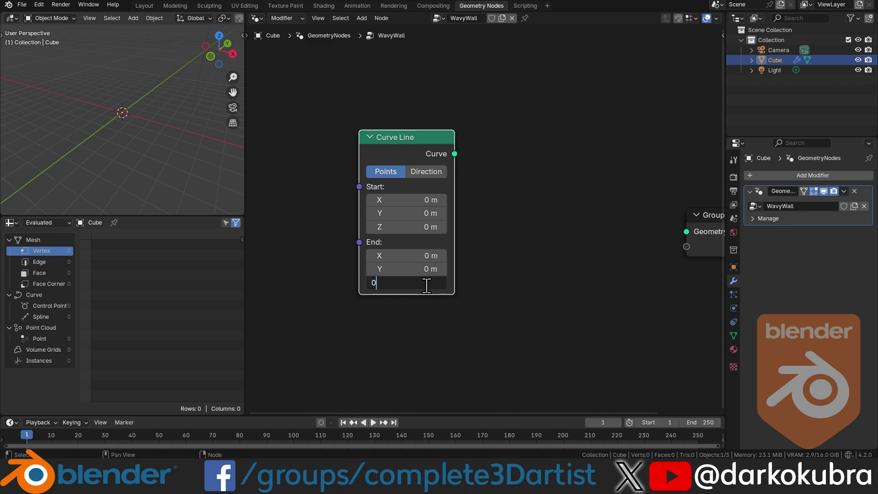
key("Return")
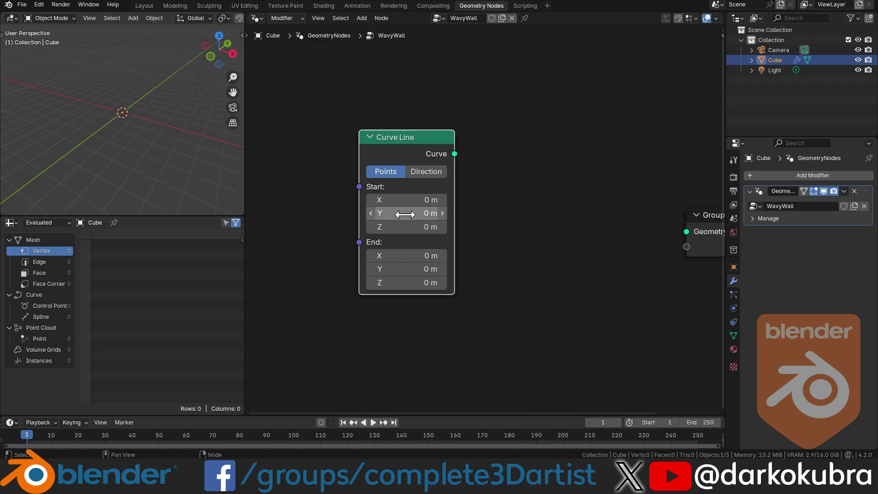
left_click(416, 255)
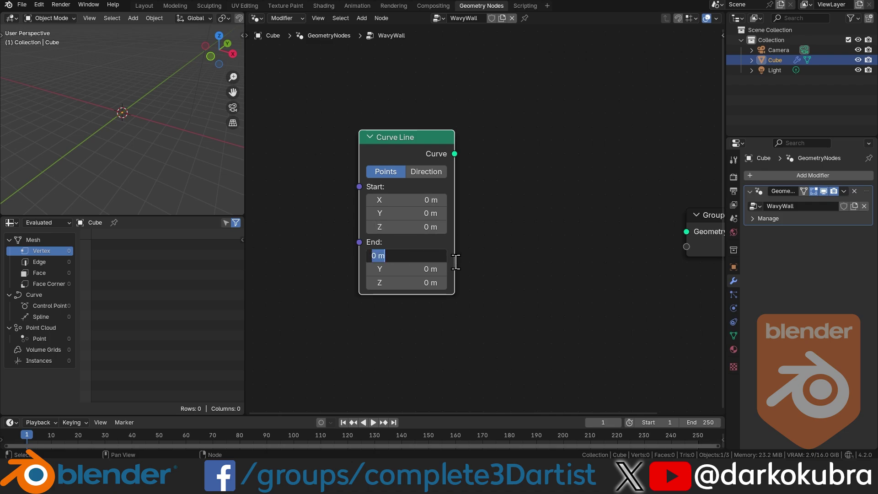
type("5")
key("Return")
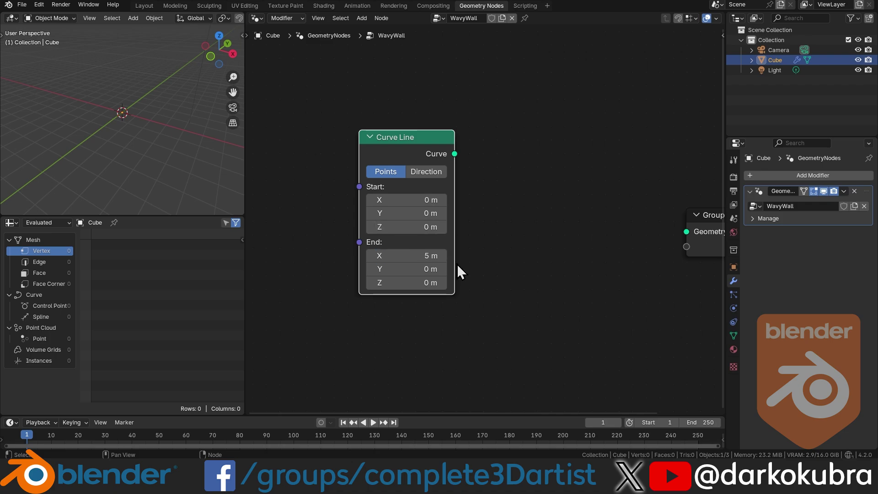
Step: Connect the Curve Line's output to the Geometry input of the Group Output node
left_click_drag(455, 154, 687, 231)
middle_click_drag(196, 142, 38, 122, "shift")
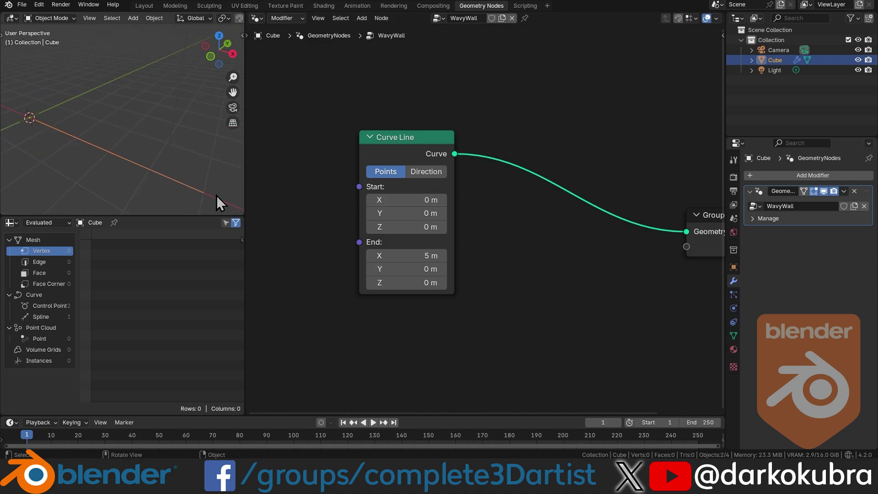
mouse_move(407, 256)
left_mouse_down()
mouse_move(389, 255)
mouse_move(405, 259)
left_mouse_up()
key("ctrl+z")
key("Home")
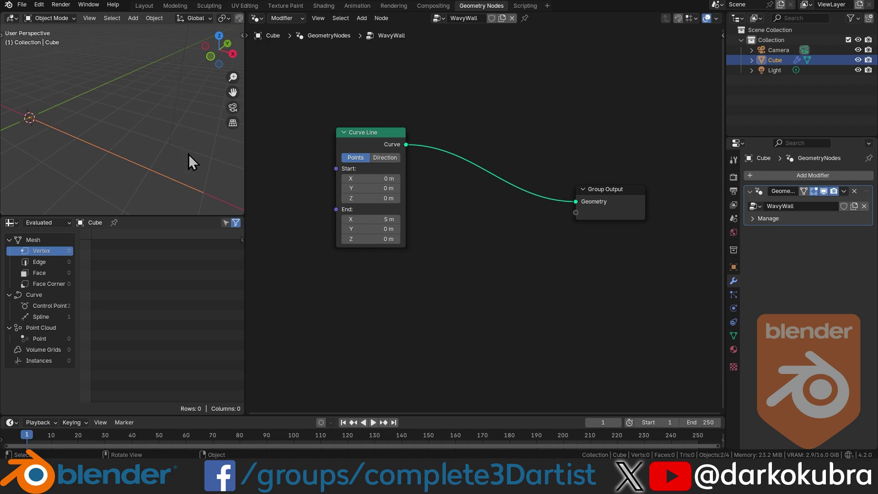
Step: Duplicate the Curve Line node below the original and set the copy's end point to X 0 m and Z 2 m
left_click(372, 139)
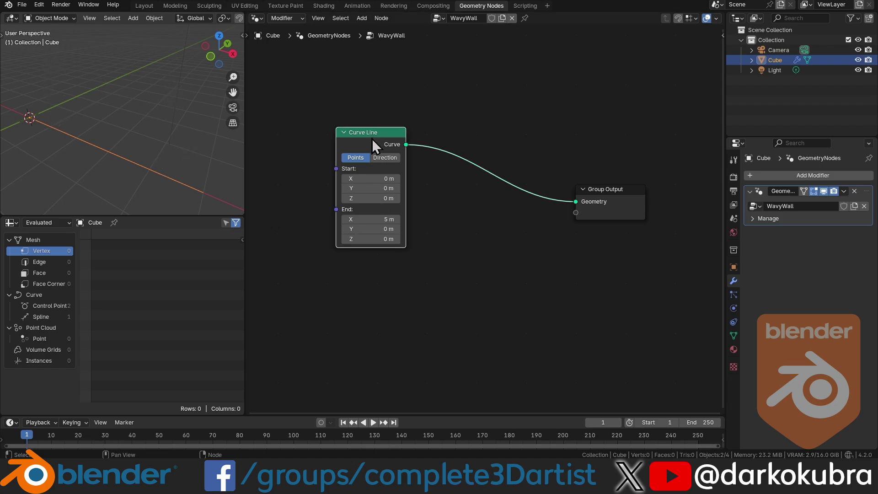
key("shift+d")
left_click(370, 278)
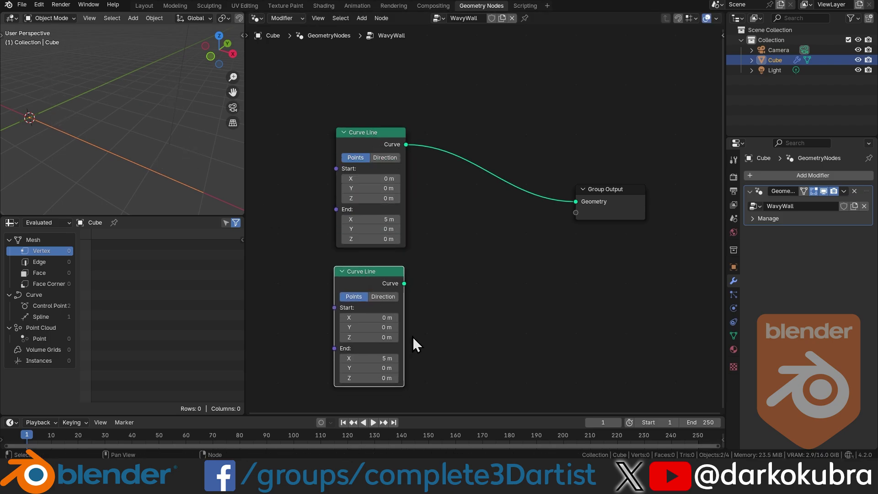
left_click(379, 359)
type("0")
key("Return")
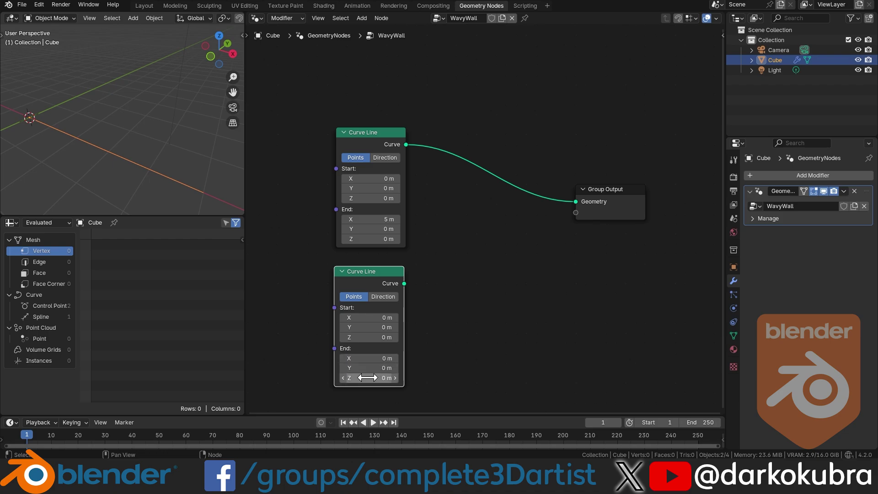
left_click(377, 378)
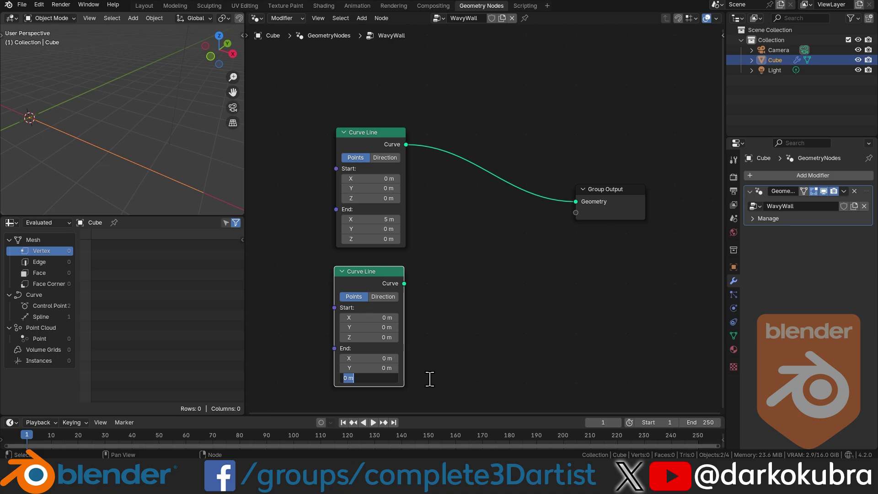
type("2")
key("Return")
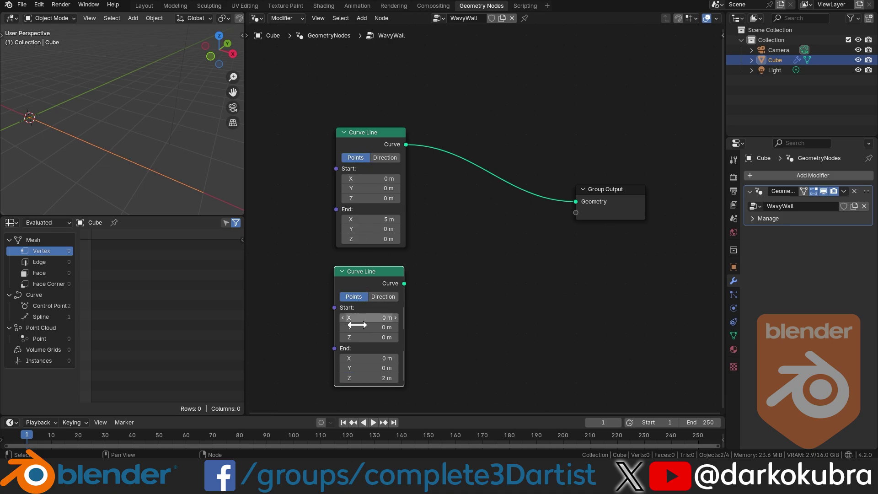
Step: Insert an Instance on Points node between the first Curve Line and Group Output, and feed the second Curve Line into its Instance input
left_click(450, 249)
key("shift+a")
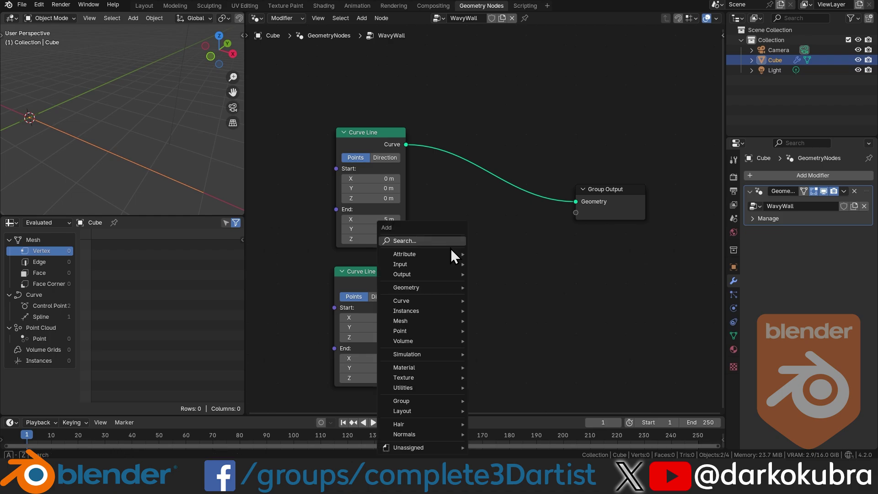
type("inst")
key("Return")
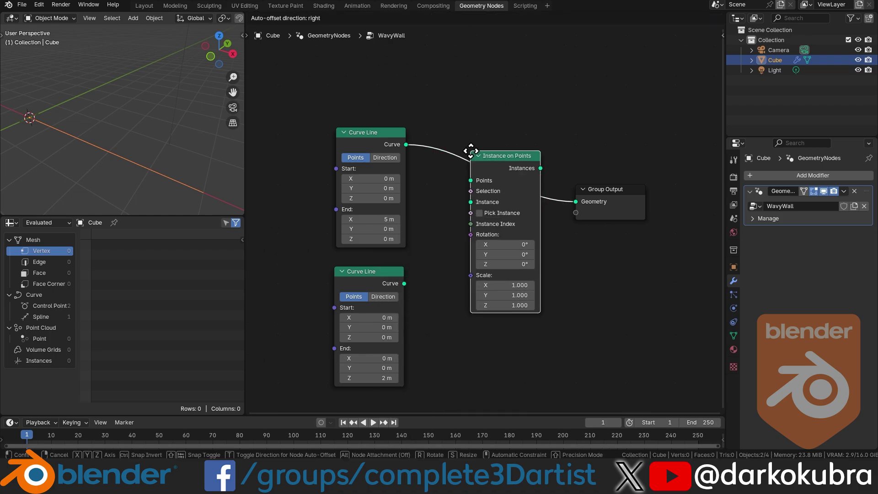
left_click(483, 129)
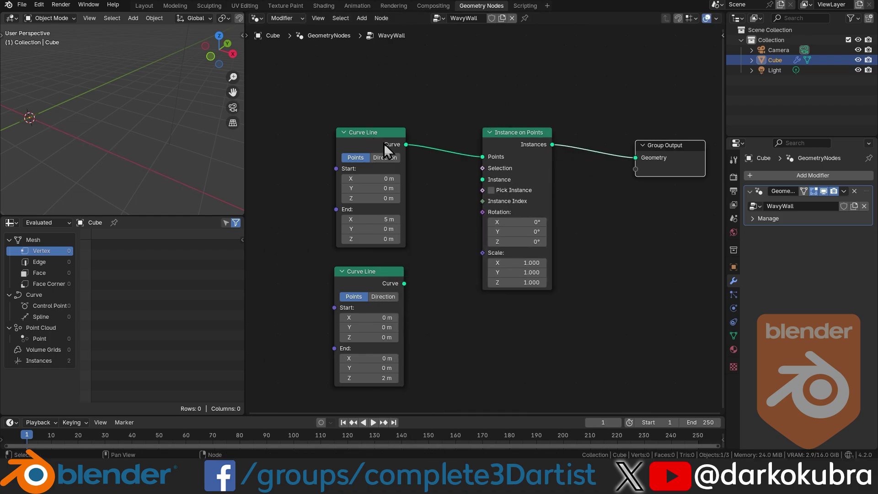
left_click_drag(383, 144, 380, 138)
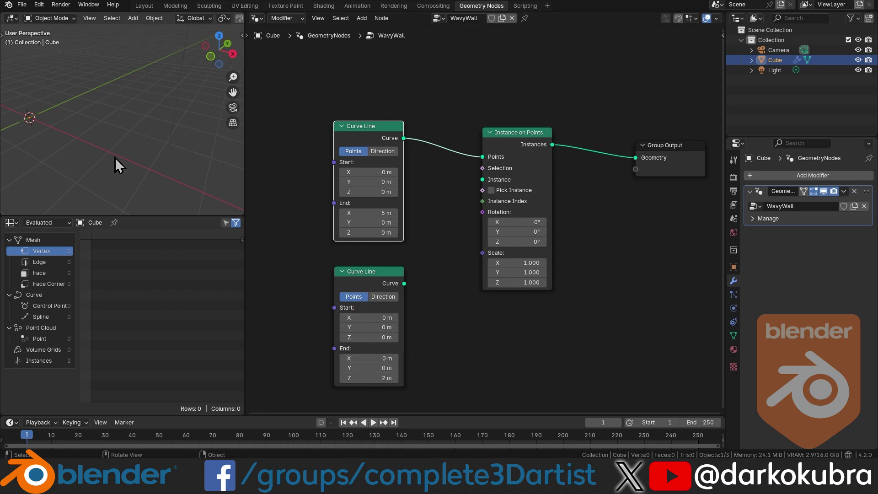
left_click_drag(404, 284, 483, 180)
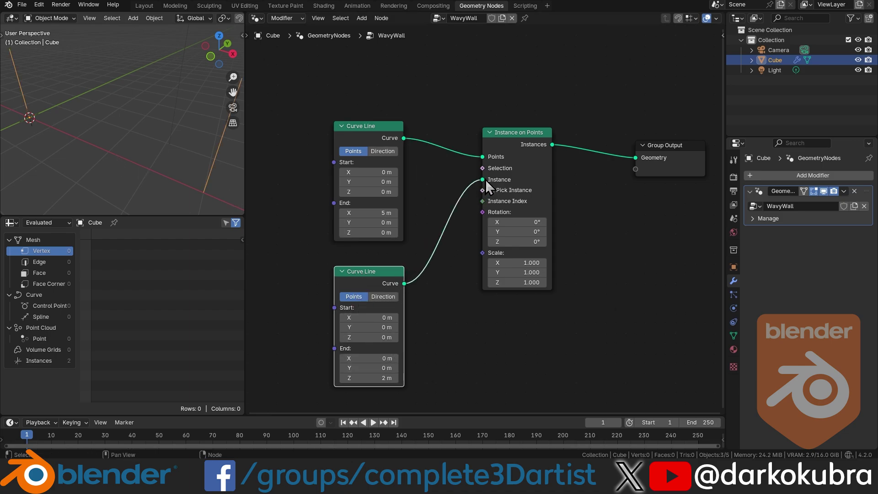
scroll(159, 164, "down", 3)
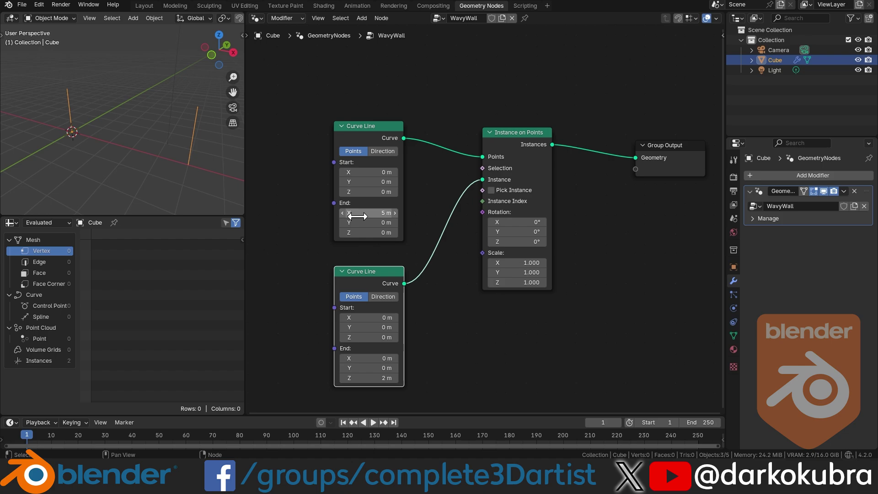
Step: Enter 5 m for the first Curve Line's end X and insert a Subdivide Curve node between it and Instance on Points
left_click(389, 213)
type("5")
key("Return")
left_click_drag(364, 132, 285, 131)
key("shift+a")
type("su")
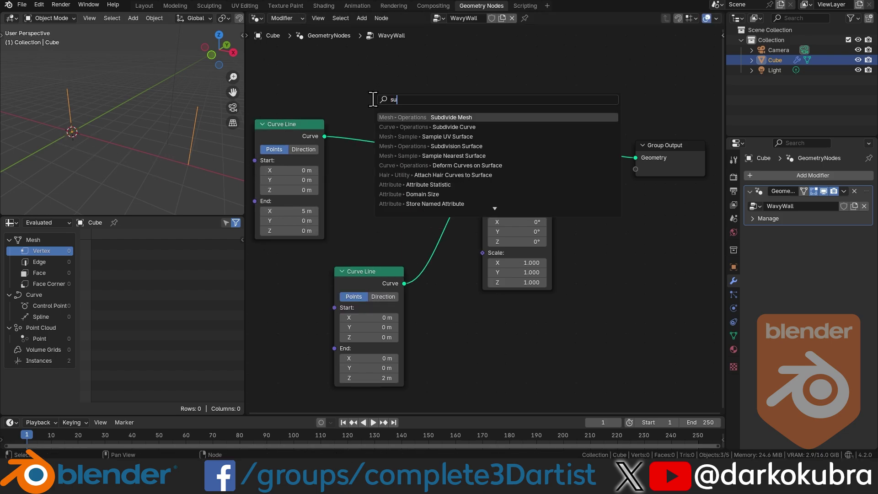
key("Down")
key("Return")
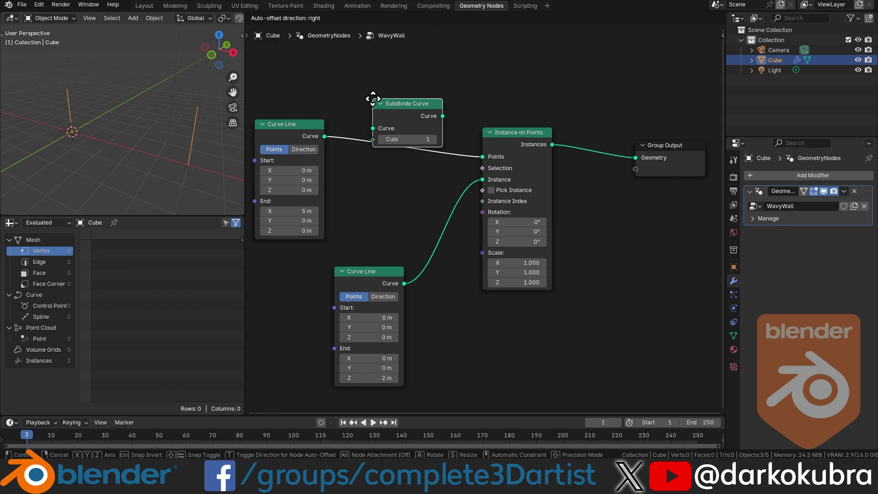
left_click(373, 99)
Step: Set the Subdivide Curve node's cuts to 50
scroll(420, 169, "up", 3)
left_click_drag(417, 176, 453, 176)
left_click(426, 177)
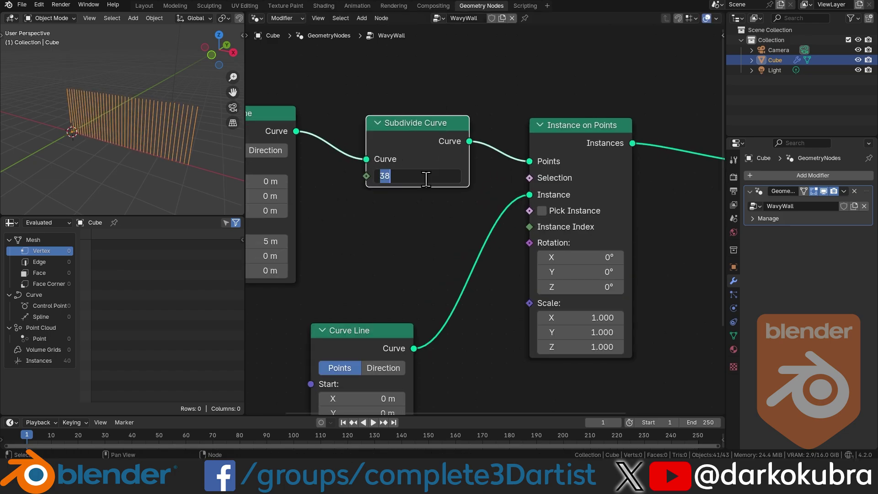
type("50")
key("Return")
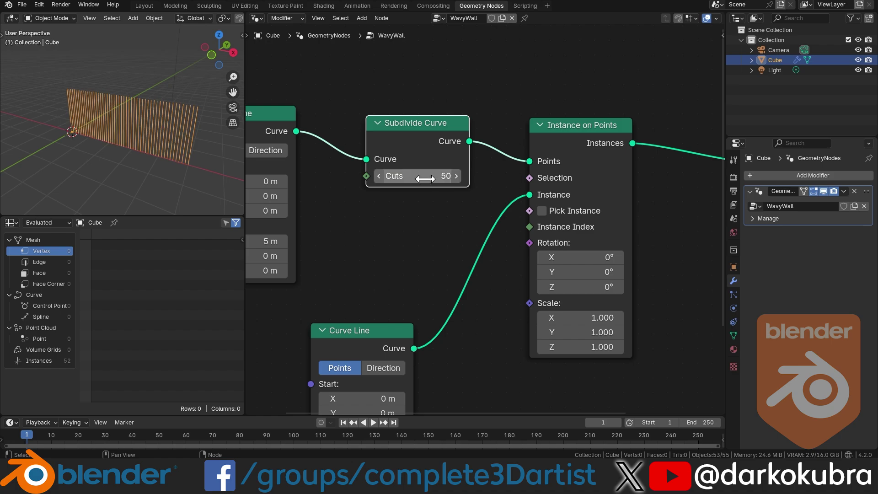
Step: Tidy the node layout and insert a copy of Subdivide Curve between the second Curve Line and Instance on Points
middle_click_drag(168, 158, 146, 151)
scroll(420, 221, "down", 2)
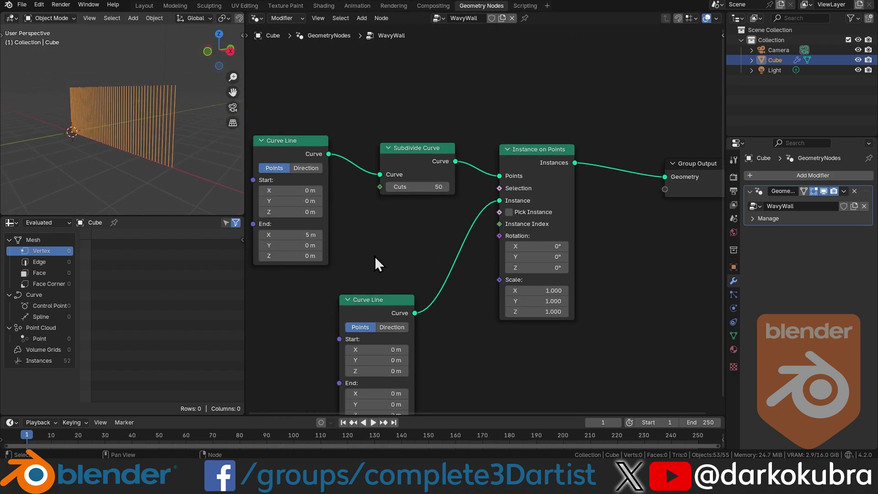
middle_click_drag(371, 288, 451, 237)
left_click_drag(433, 248, 345, 248)
left_click_drag(486, 93, 469, 84)
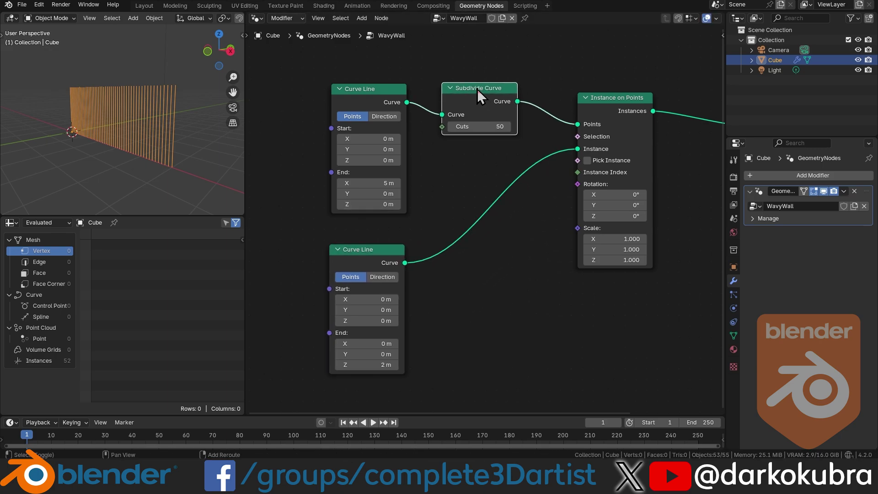
key("shift+d")
left_click(473, 247)
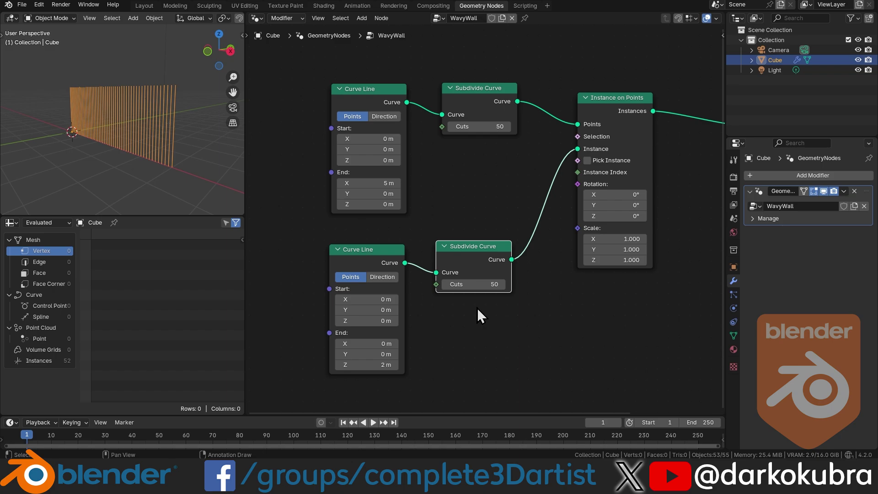
scroll(476, 308, "up", 1)
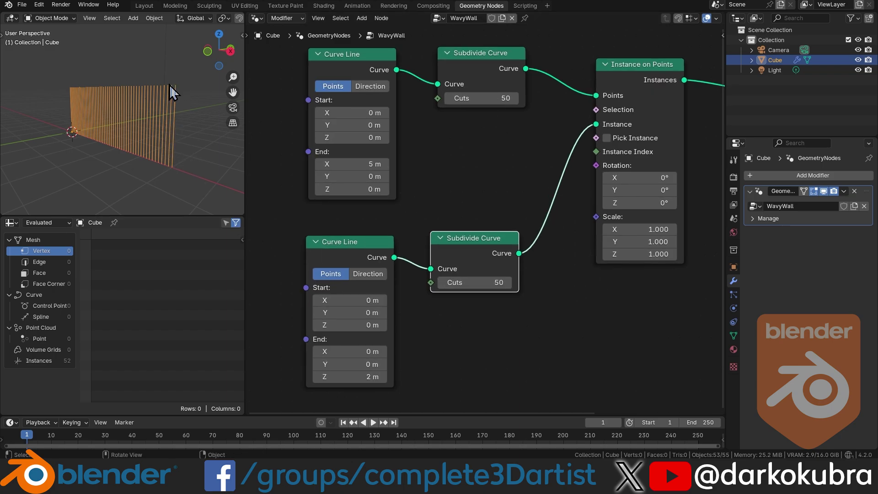
scroll(165, 124, "up", 6)
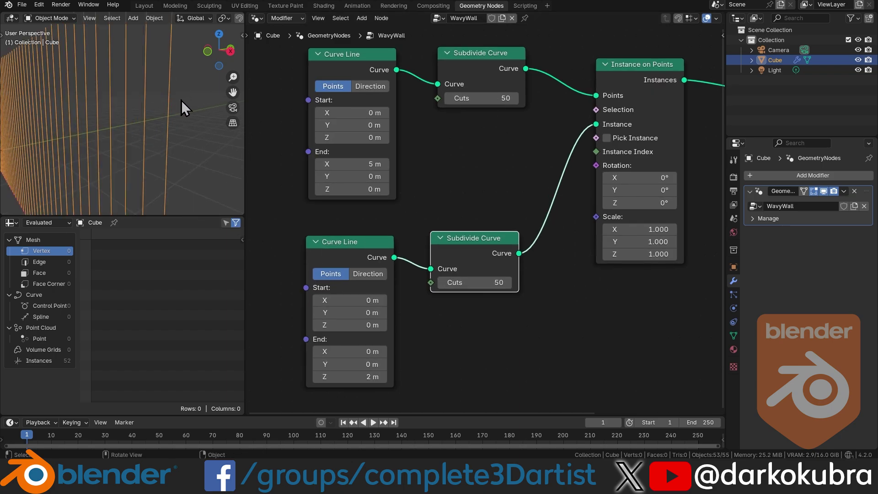
Step: Set the cuts of the Subdivide Curve node fed by the vertical Curve Line to 150
double_click(481, 283)
type("150")
key("Return")
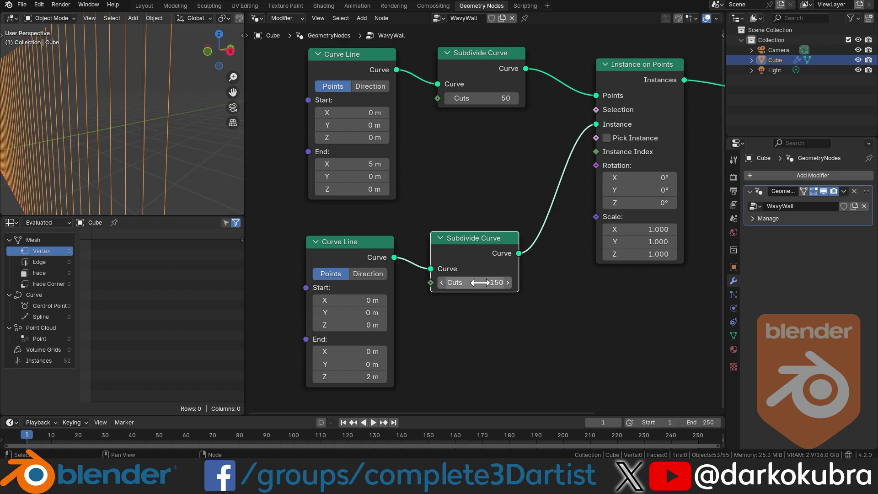
scroll(128, 134, "down", 5)
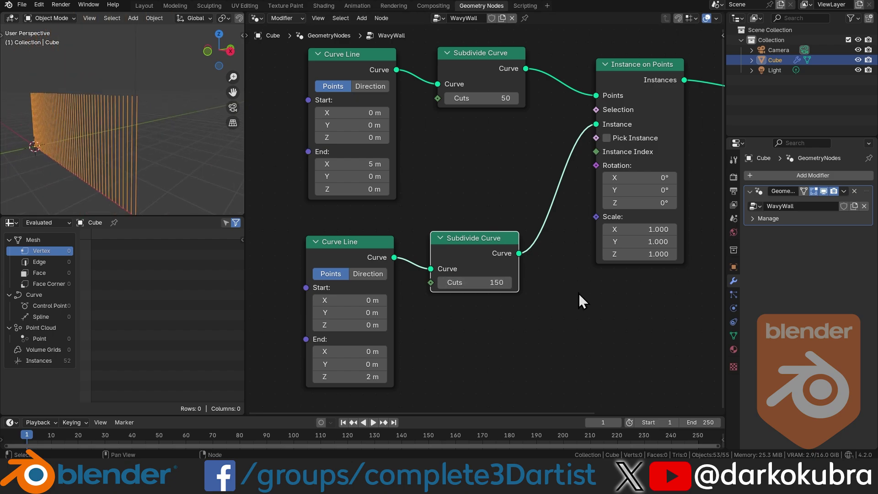
Step: Move Group Output farther from Instance on Points and add a Noise Texture node in the free space below their link
scroll(578, 292, "down", 3)
middle_click_drag(614, 296, 467, 189)
left_click_drag(467, 189, 637, 176)
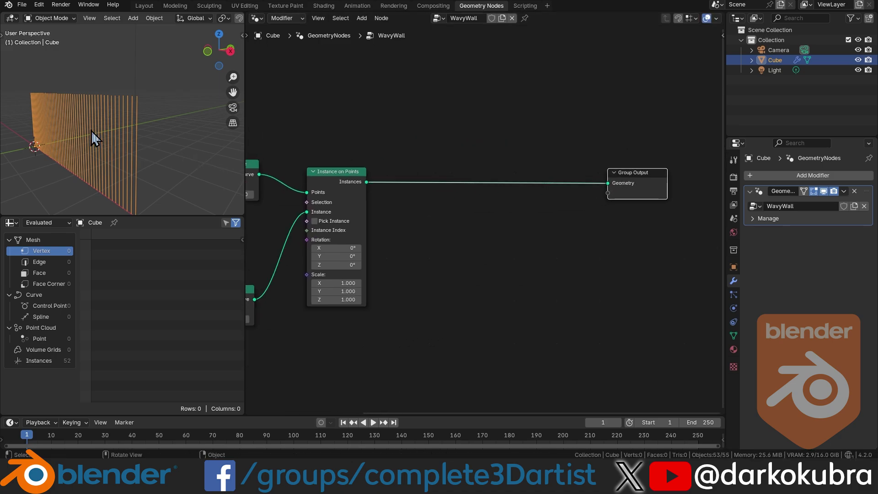
left_click(463, 234)
key("shift+a")
type("noi")
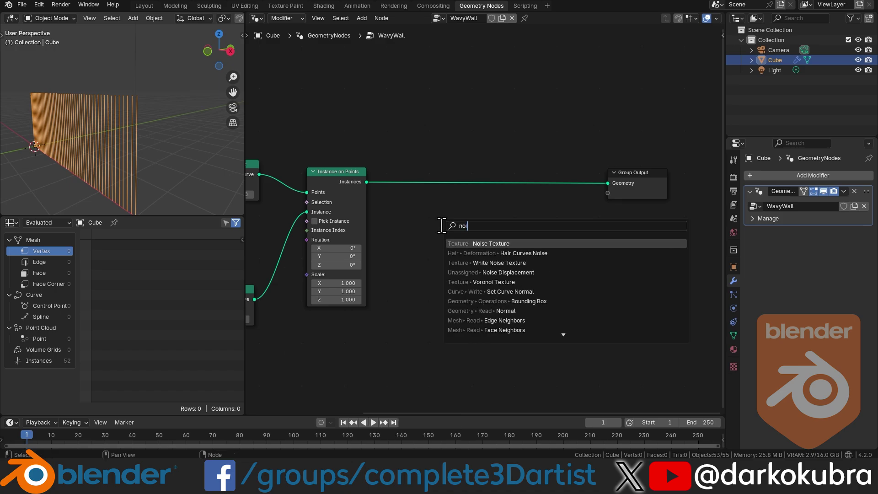
key("Return")
left_click(391, 279)
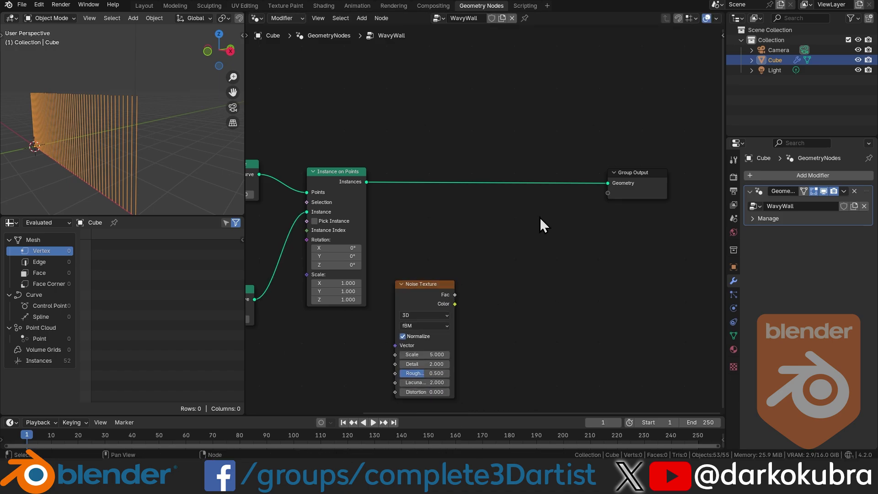
Step: Insert a Set Position node between Instance on Points and Group Output
key("shift+a")
type("set")
left_click(612, 244)
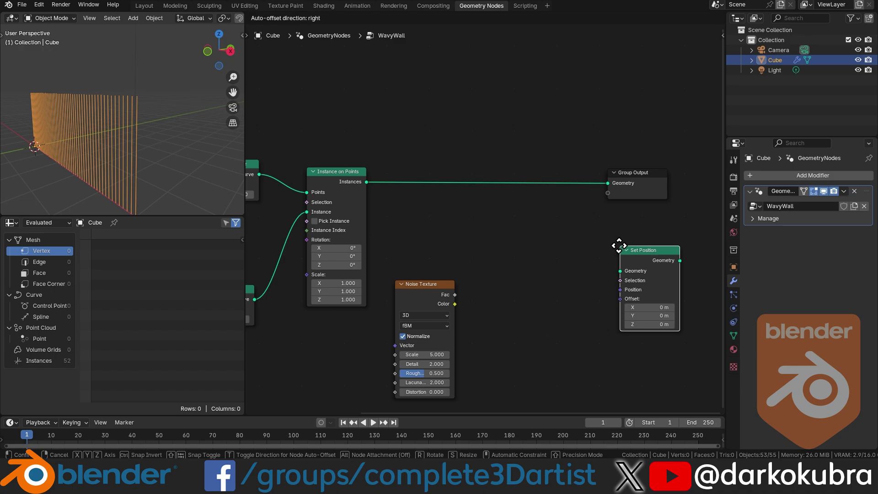
left_click(495, 161)
scroll(509, 172, "up", 2)
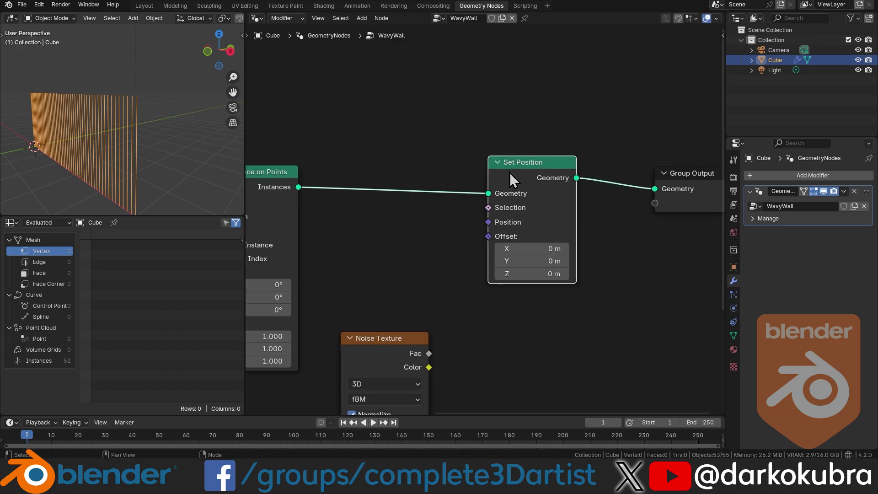
scroll(516, 172, "down", 1)
middle_click_drag(469, 260, 498, 224)
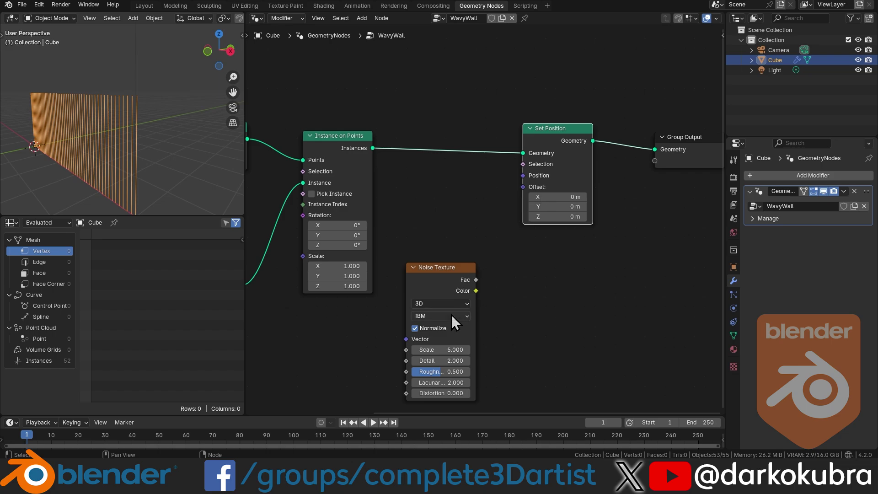
Step: Connect the Noise Texture's Color output to the Offset input of Set Position
left_click_drag(476, 290, 522, 191)
middle_click_drag(144, 135, 147, 118)
middle_click_drag(256, 192, 344, 188)
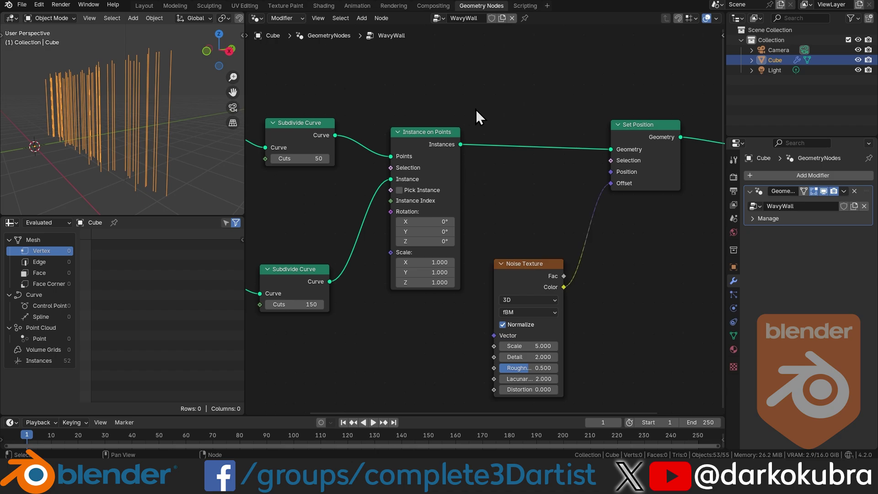
Step: Insert a Realize Instances node between Instance on Points and Set Position, and check the distorted curves from the front
key("shift+a")
type("real")
key("Return")
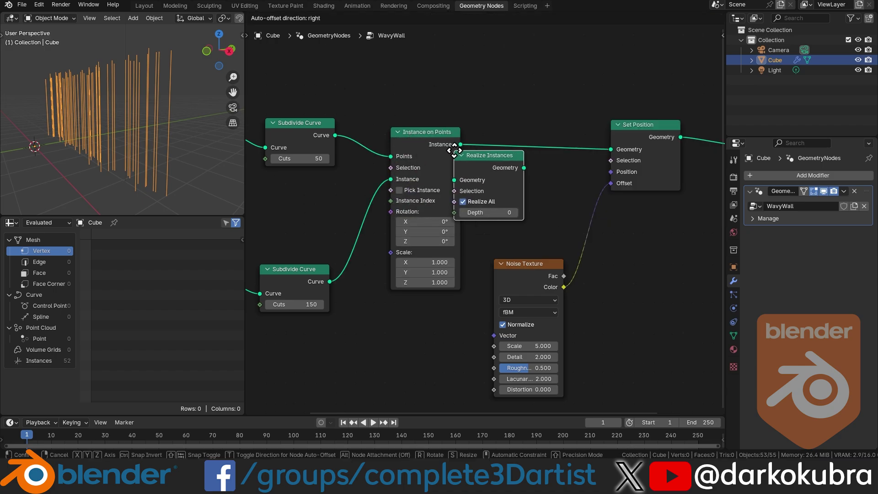
left_click(502, 116)
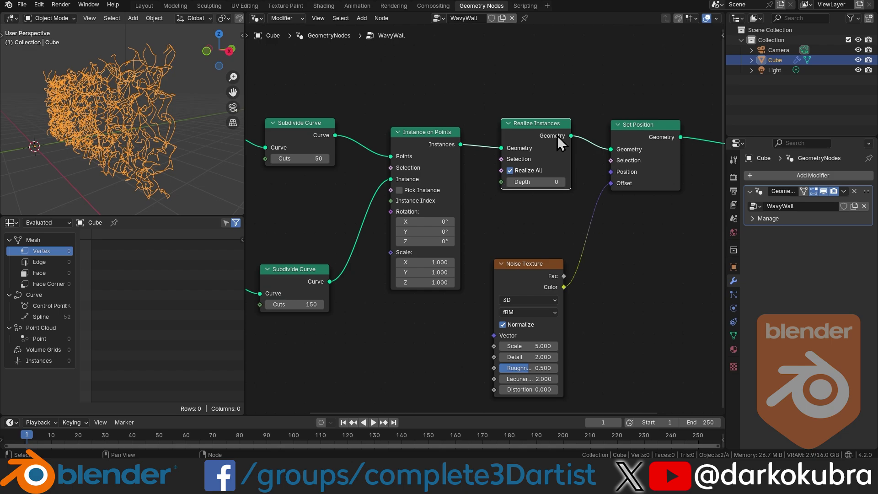
middle_click_drag(127, 150, 177, 139)
key("KP_1")
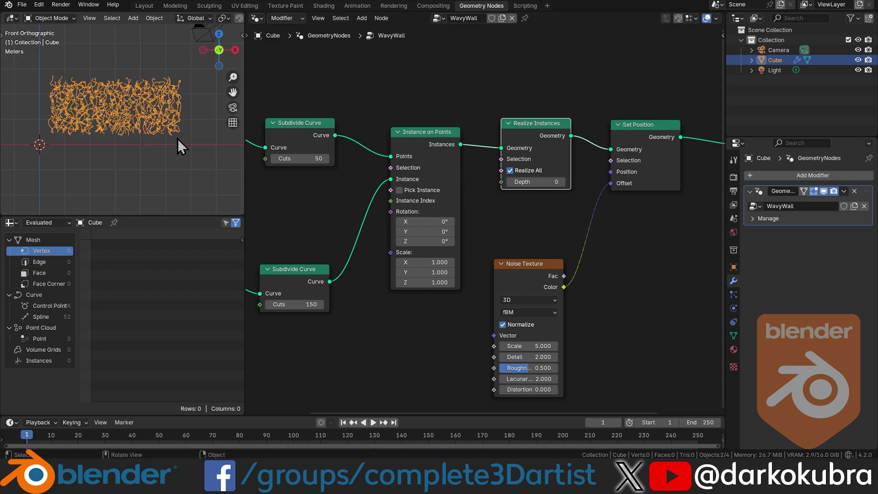
scroll(178, 139, "up", 2)
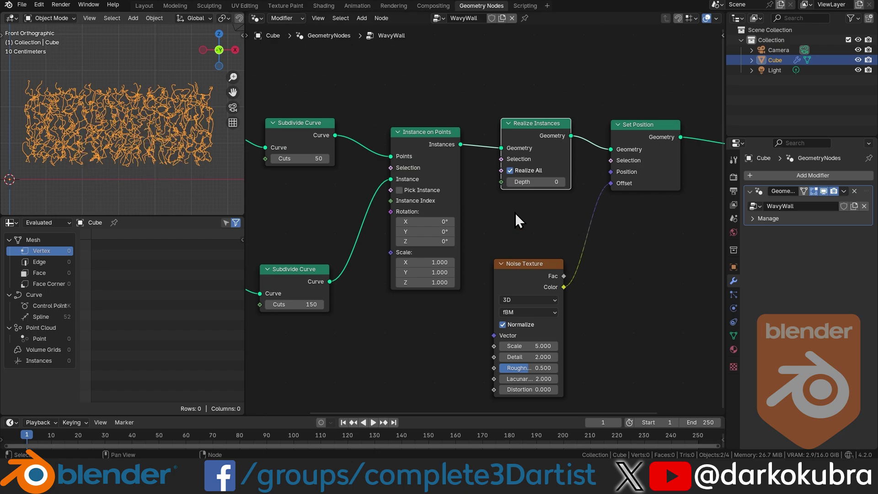
scroll(193, 133, "up", 2)
middle_click_drag(194, 132, 126, 146)
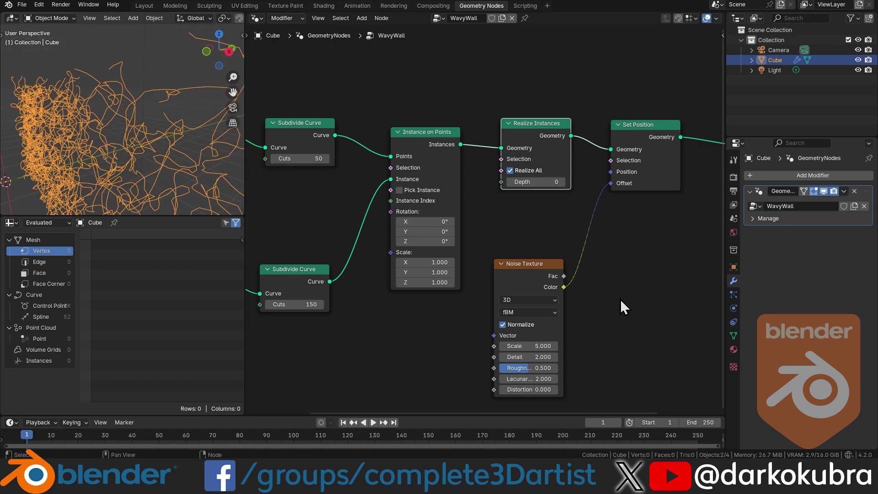
Step: Insert a Combine XYZ node between the Noise Texture's Color output and Set Position's Offset
key("shift+a")
type("combin")
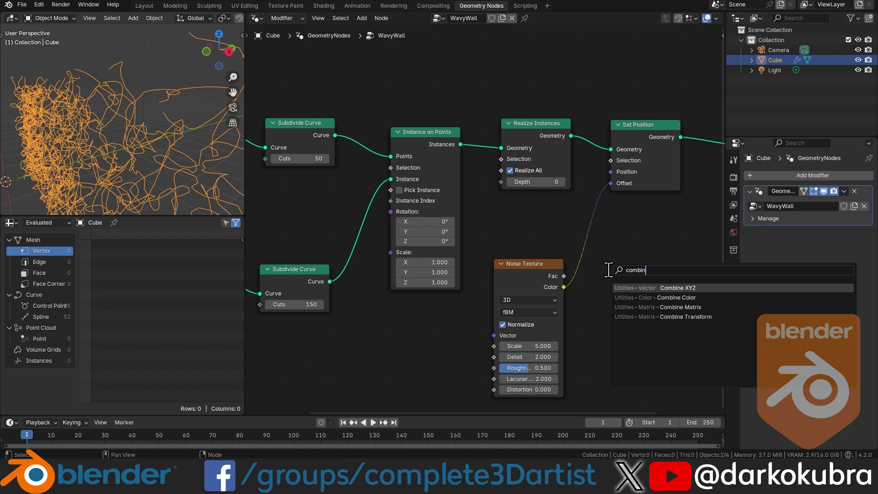
key("Return")
left_click(579, 219)
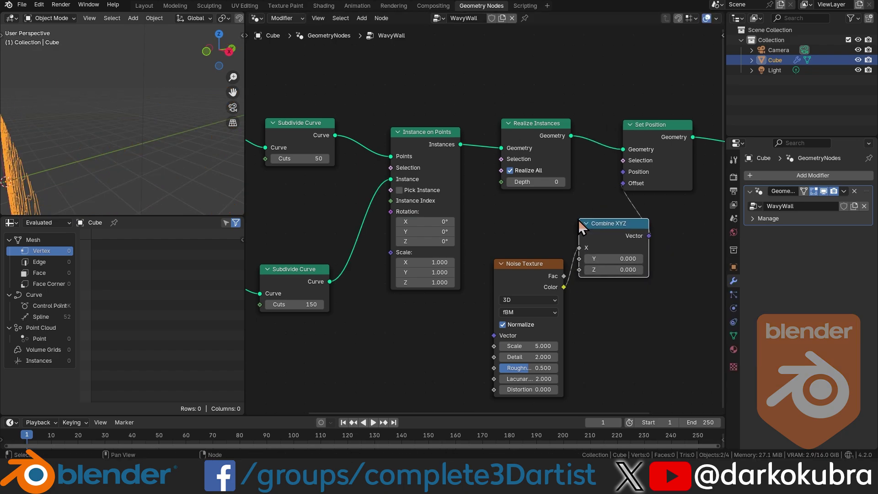
Step: Move the noise link on Combine XYZ from X to Y, and inspect the curves from the front and at an angle
scroll(581, 247, "up", 2)
left_click_drag(583, 246, 582, 262)
key("KP_Decimal")
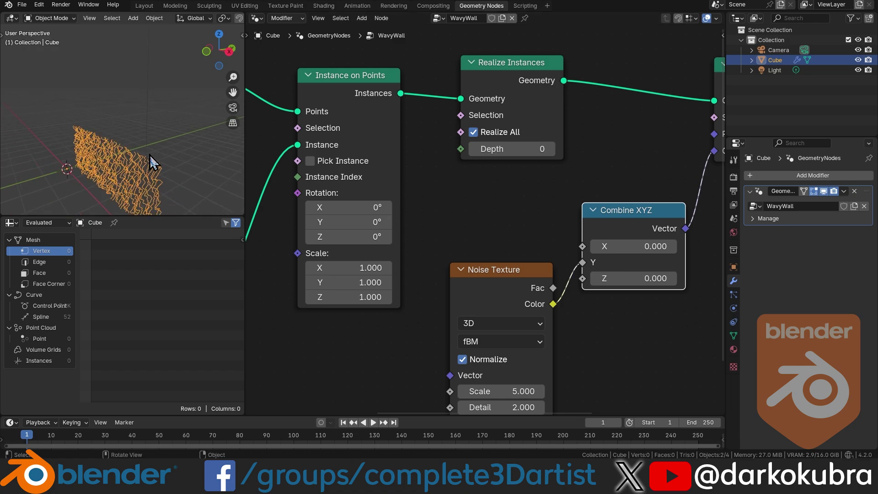
mouse_move(157, 143)
middle_mouse_down()
mouse_move(177, 142)
mouse_move(55, 117)
mouse_move(161, 131)
middle_mouse_up()
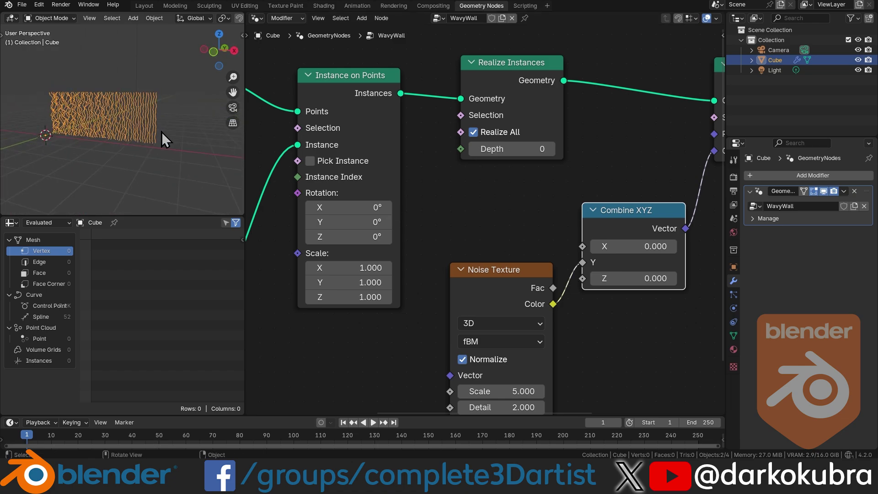
key("KP_1")
scroll(152, 61, "up", 5)
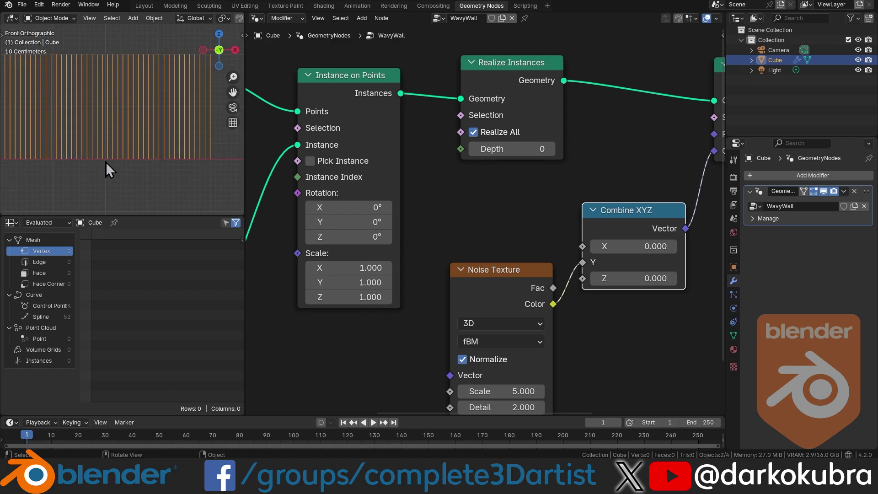
middle_click_drag(95, 163, 146, 171, "shift")
mouse_move(21, 166)
middle_mouse_down()
mouse_move(165, 157)
mouse_move(100, 151)
middle_mouse_up()
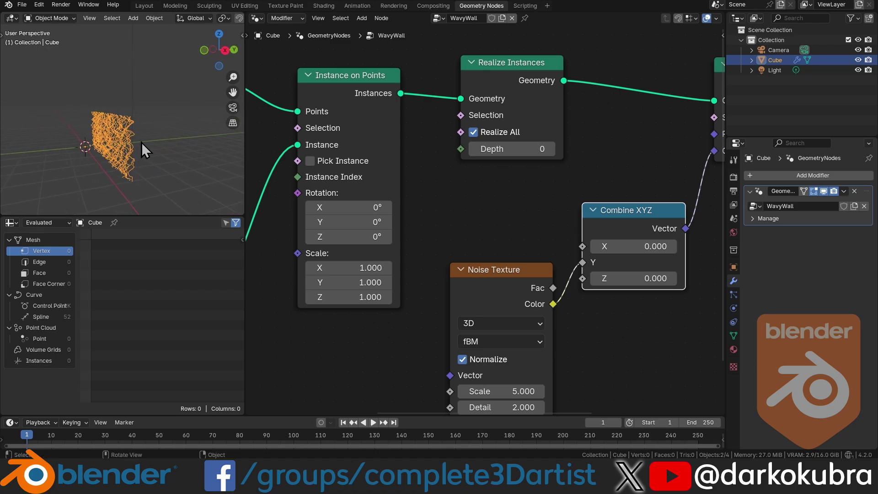
Step: Insert a Vector Math node between Noise Texture and Combine XYZ
scroll(557, 275, "down", 2)
middle_click_drag(570, 315, 483, 282)
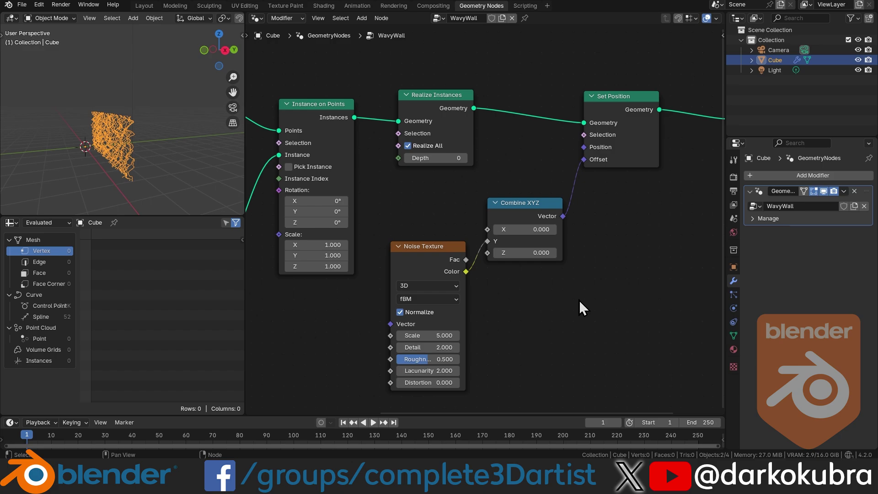
key("q")
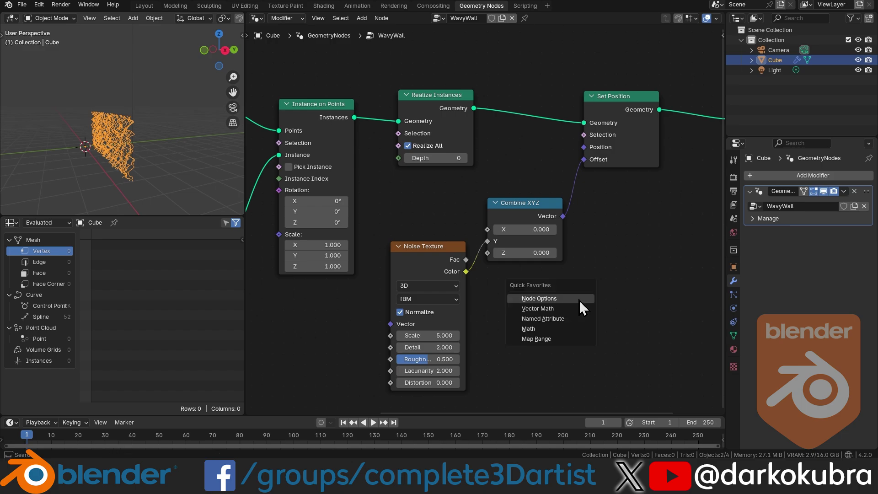
left_click(552, 309)
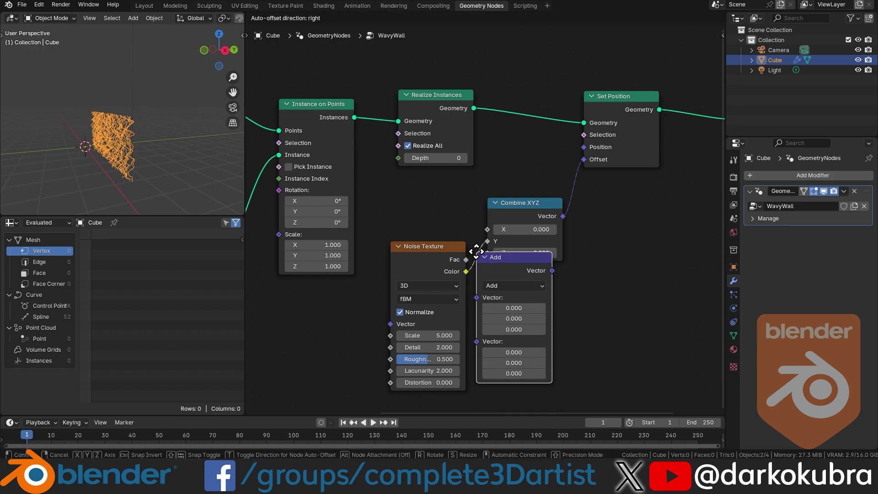
left_click(477, 250)
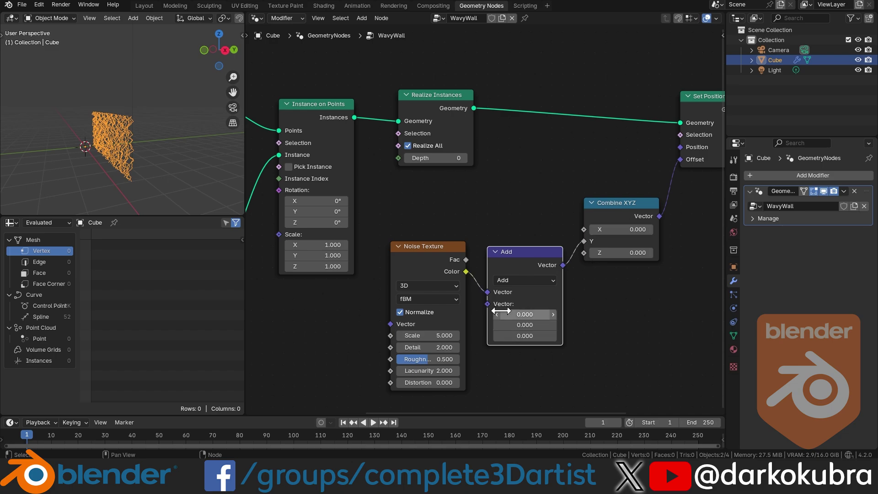
Step: Change the Vector Math operation to Subtract with 0.5 in all three components, and check the wall's centring from the side
left_click(509, 279)
left_click(508, 120)
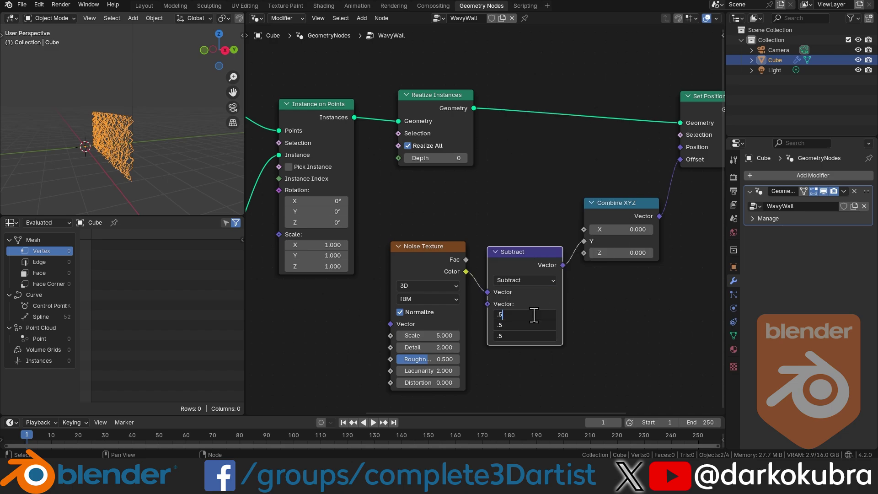
key("Return")
mouse_move(192, 180)
middle_mouse_down()
mouse_move(92, 154)
mouse_move(196, 183)
middle_mouse_up()
key("KP_3")
scroll(96, 166, "up", 3)
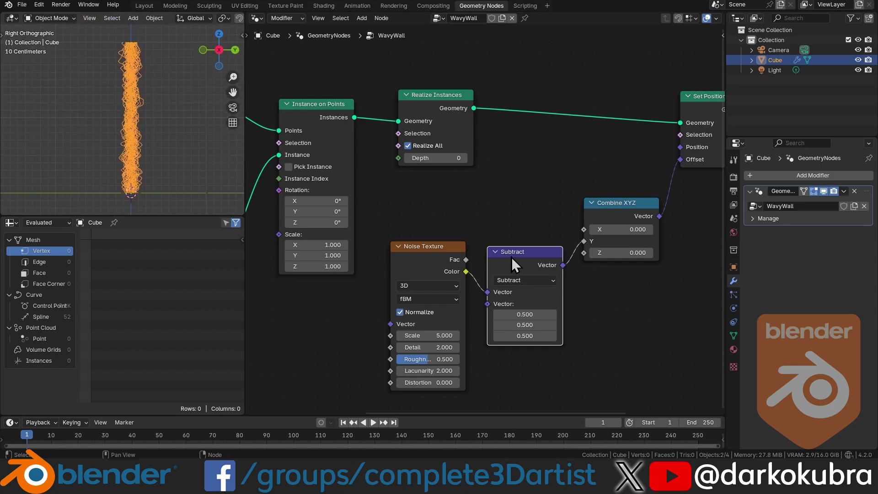
Step: Insert a duplicate of the Subtract node before Combine XYZ and change its operation to Scale
key("shift+d")
left_click(608, 248)
left_click(608, 271)
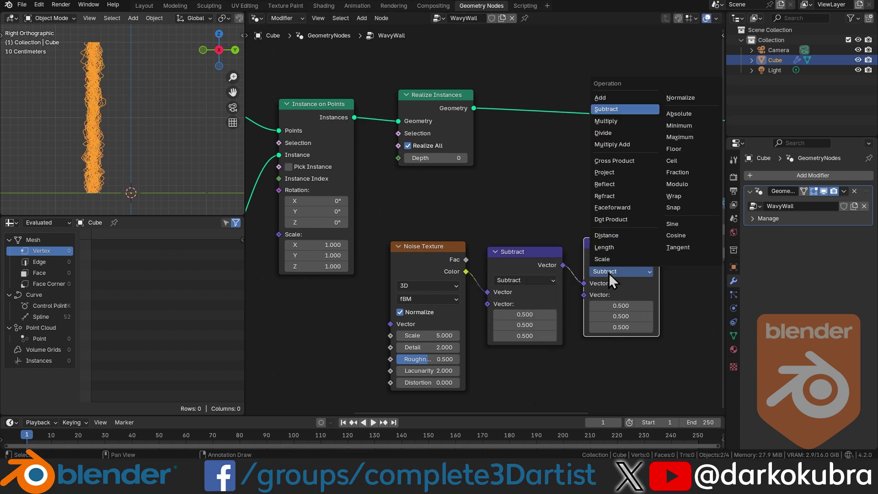
left_click(602, 258)
Step: Try scale factors of -0.5 and 0.3 on the Scale vector math node
double_click(621, 295)
type("-0.5")
key("Return")
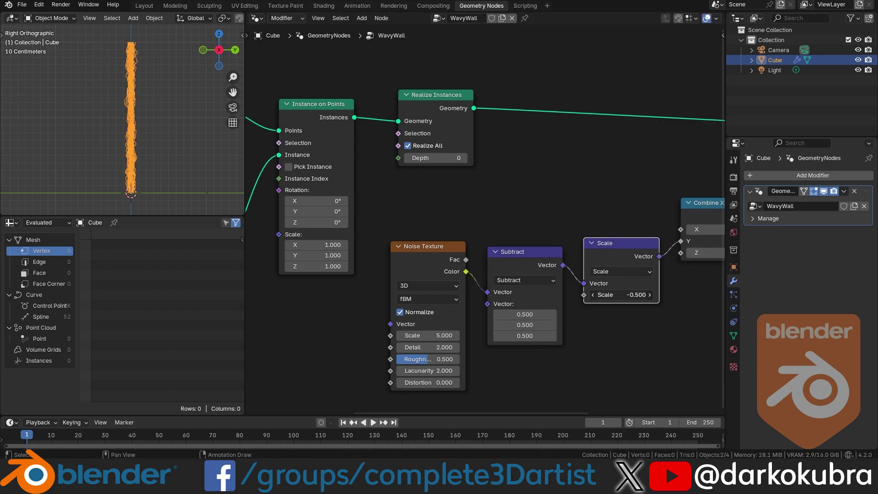
double_click(621, 294)
type("0.3")
key("Return")
Step: Raise the Scale vector math node's factor to 1.6
mouse_move(621, 294)
left_mouse_down()
mouse_move(654, 295)
mouse_move(613, 294)
mouse_move(640, 294)
left_mouse_up()
mouse_move(145, 151)
middle_mouse_down()
mouse_move(182, 153)
mouse_move(187, 120)
mouse_move(96, 92)
mouse_move(117, 114)
mouse_move(164, 111)
mouse_move(128, 106)
middle_mouse_up()
scroll(449, 311, "up", 3)
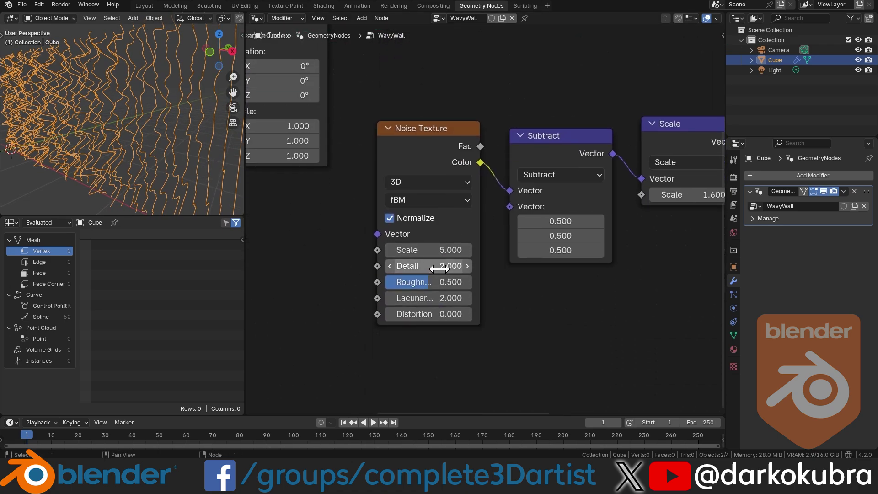
Step: Set the Noise Texture's detail, roughness and lacunarity to 0 and its scale to 1.5
left_click_drag(441, 266, 416, 266)
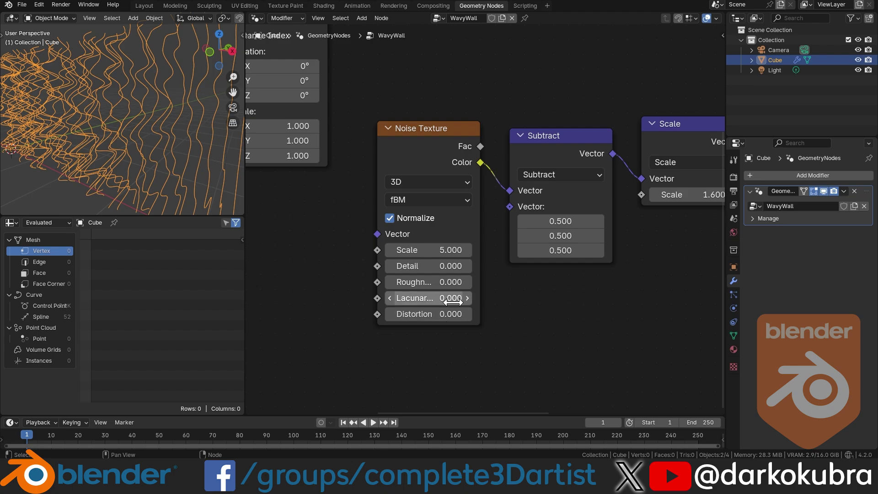
left_click(427, 251)
type("1.")
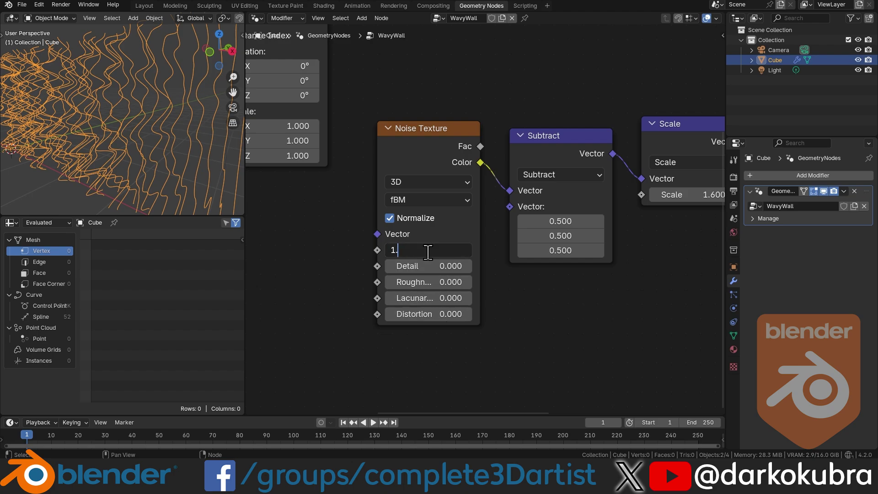
type("5")
key("Return")
mouse_move(146, 150)
middle_mouse_down()
mouse_move(124, 145)
mouse_move(182, 143)
mouse_move(130, 136)
mouse_move(152, 139)
middle_mouse_up()
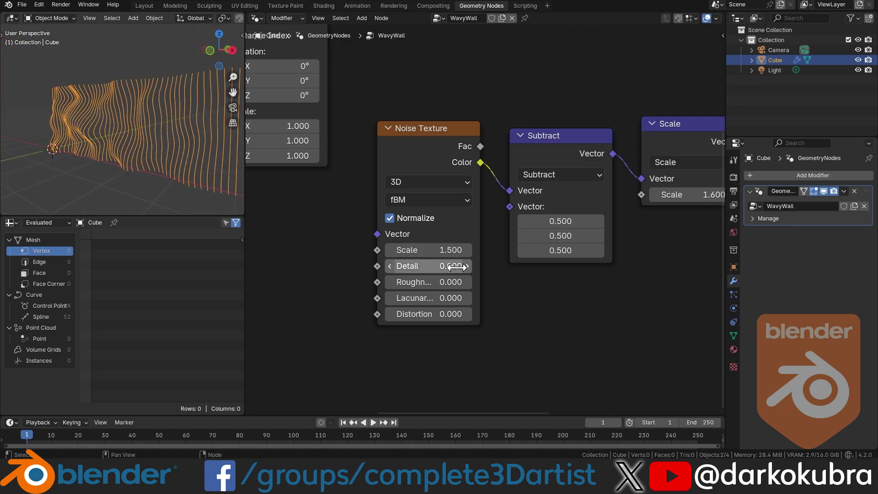
Step: Add a Position node and connect it to the Noise Texture's Vector input
scroll(403, 265, "down", 2)
middle_click_drag(355, 223, 486, 238)
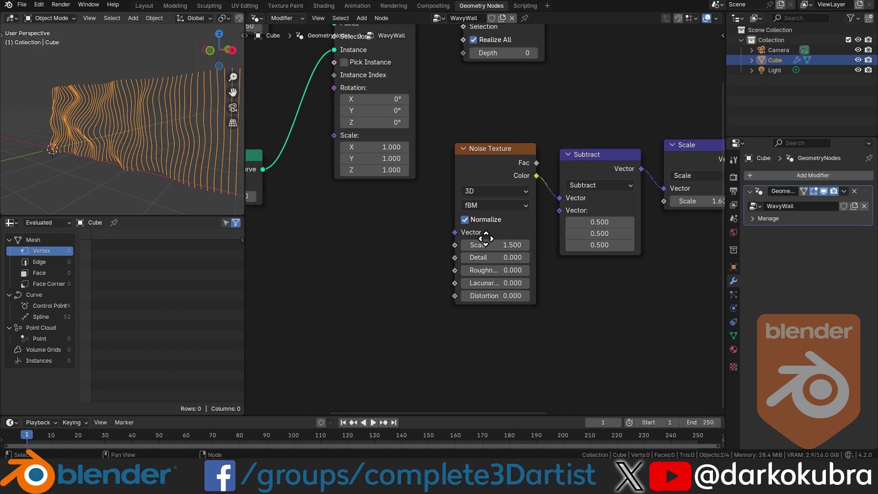
scroll(440, 238, "up", 1)
mouse_move(461, 233)
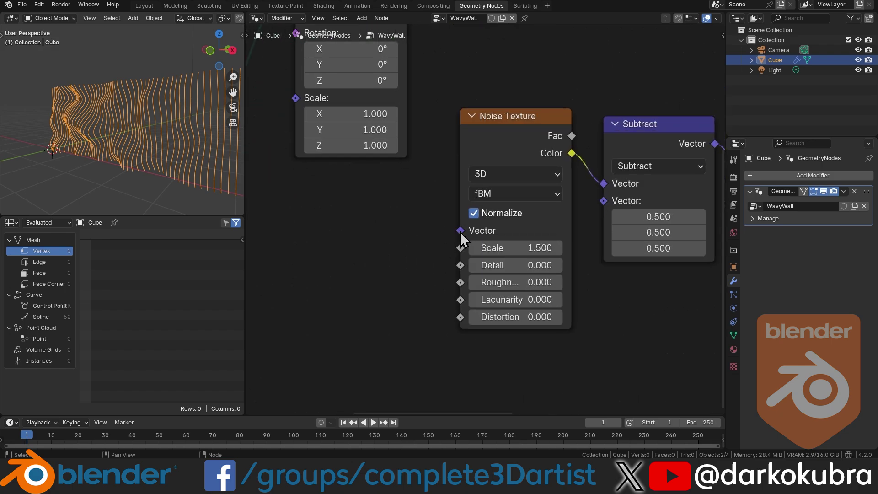
left_click_drag(334, 242, 333, 241)
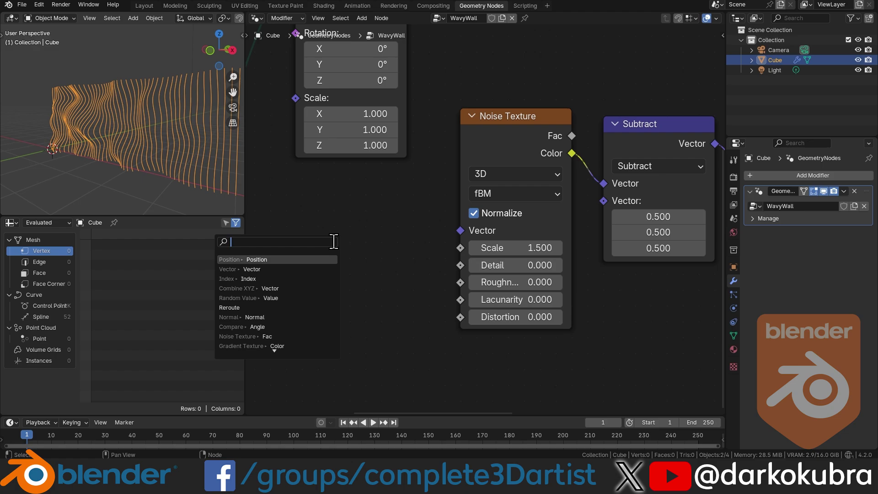
left_click(275, 259)
left_click(259, 251)
left_click(344, 265)
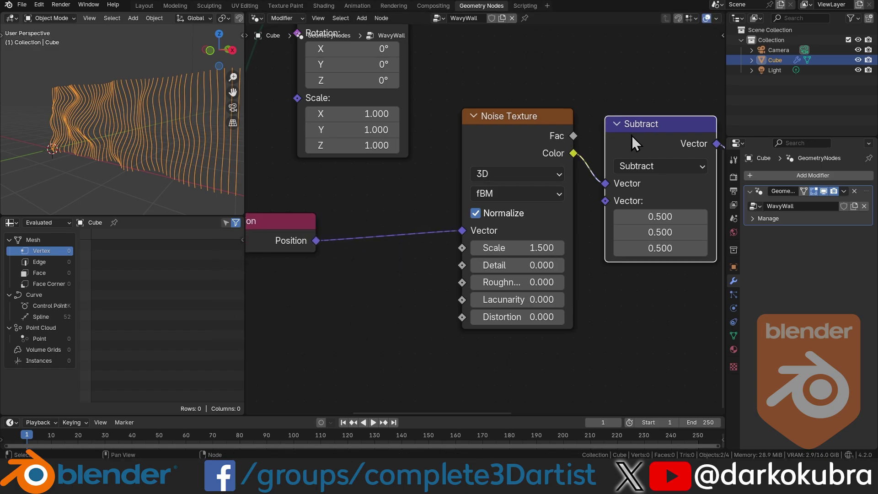
Step: Insert a duplicate of the Subtract node between Position and Noise Texture and change its operation to Multiply
key("shift+d")
left_click(379, 212)
left_click(392, 239)
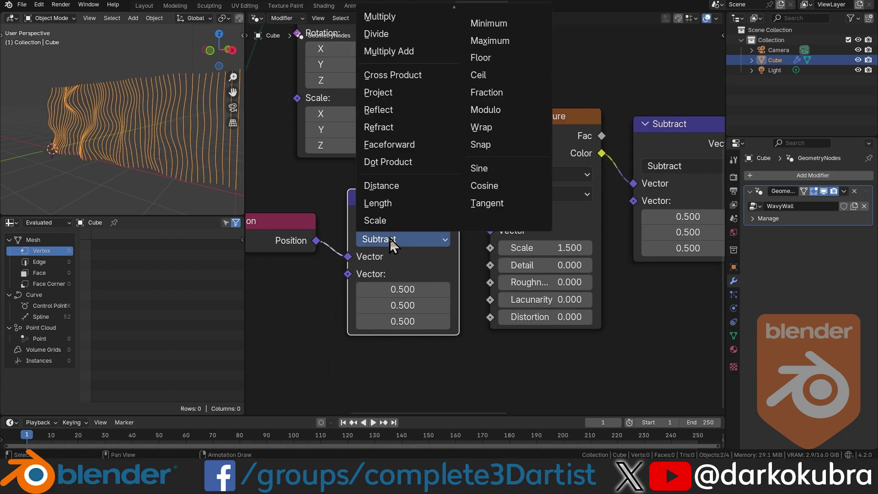
left_click(388, 18)
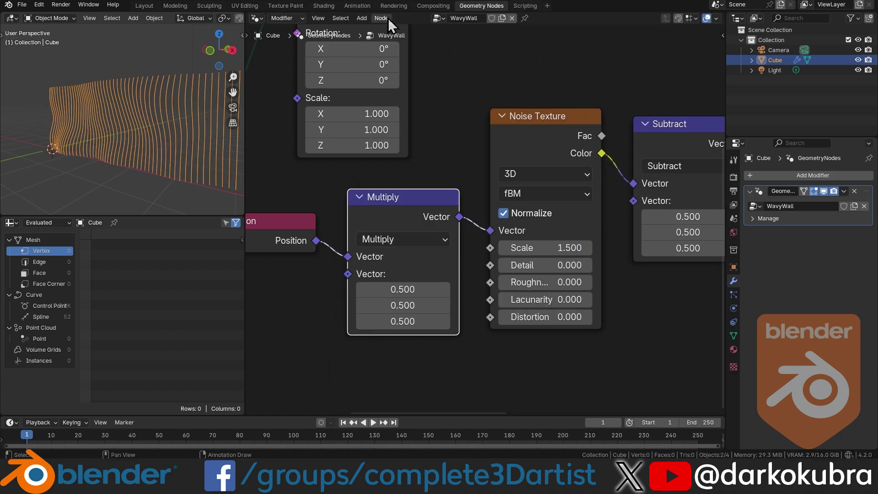
Step: Set the Multiply node's vector values to 1.5, 1.5 and 0.4
left_click_drag(410, 305, 406, 289)
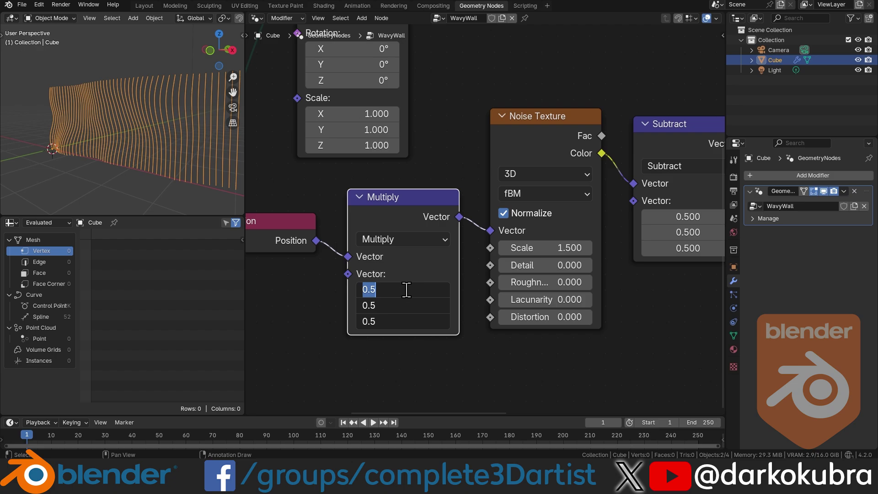
type("1")
key("Return")
mouse_move(402, 322)
left_mouse_down()
mouse_move(445, 322)
mouse_move(385, 321)
left_mouse_up()
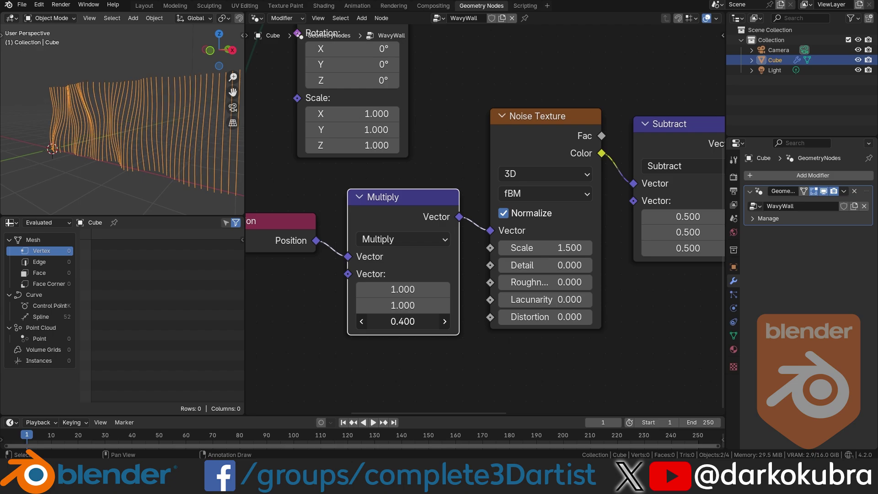
left_click_drag(403, 290, 420, 305)
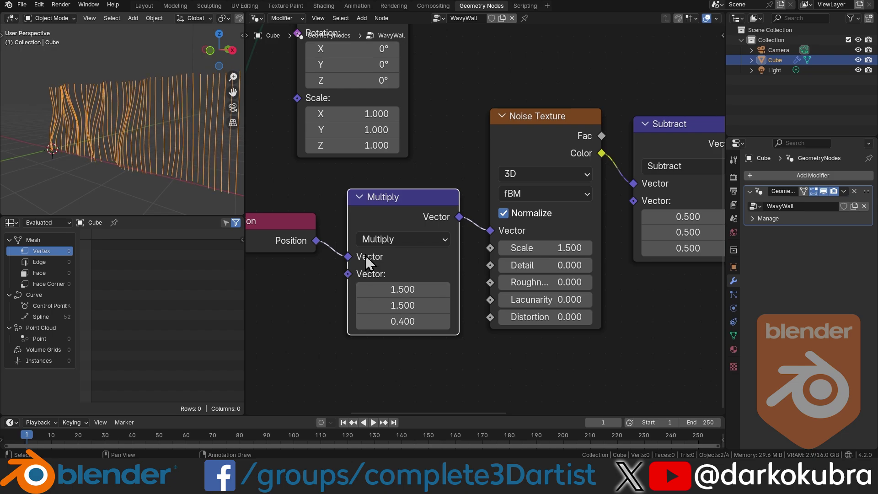
Step: Set the factor of the Scale vector math node before Combine XYZ to 1
mouse_move(112, 177)
middle_mouse_down()
mouse_move(82, 169)
mouse_move(229, 166)
mouse_move(115, 166)
middle_mouse_up()
middle_click_drag(152, 139, 155, 161)
scroll(284, 167, "down", 1)
scroll(405, 280, "down", 6, "ctrl")
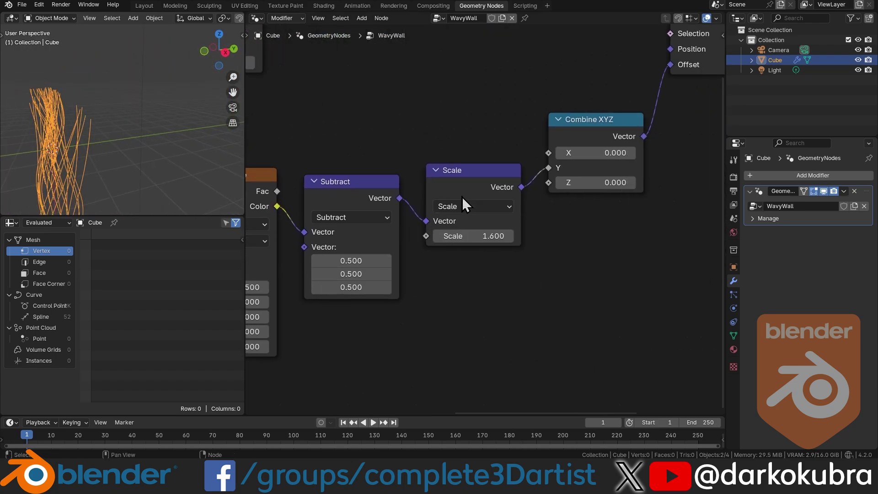
scroll(490, 219, "up", 2)
left_click(500, 242)
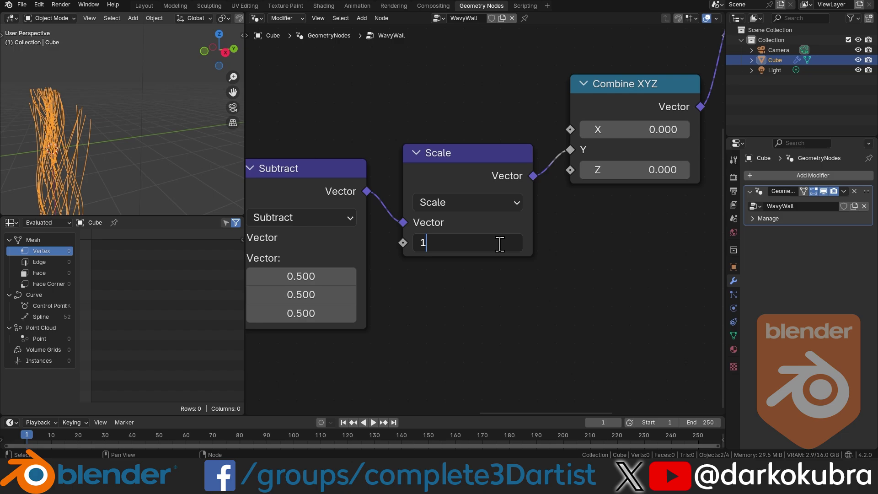
type("1")
key("Return")
Step: Label the frame around the upper Curve Line and Subdivide Curve nodes "Length"
middle_click_drag(119, 151, 145, 90)
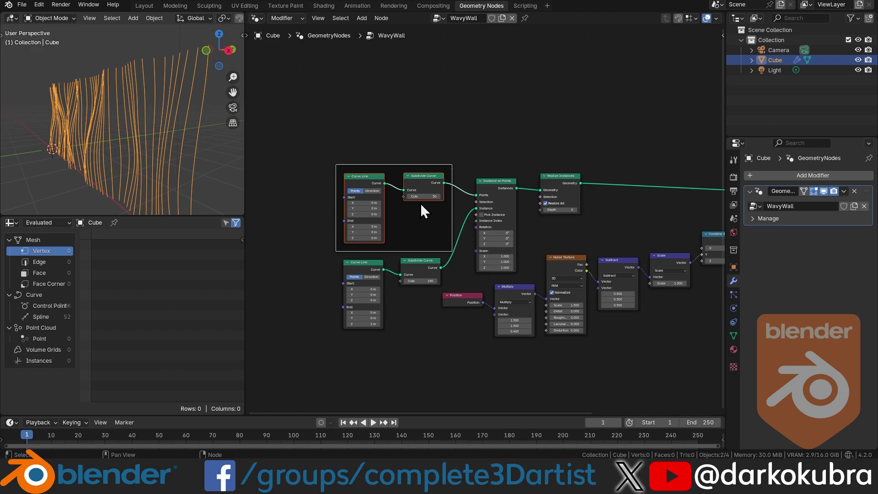
key("F2")
type("Length")
key("Return")
Step: Frame the lower Curve Line and Subdivide Curve nodes together and label the frame "height"
left_click_drag(458, 338, 314, 231)
key("ctrl+j")
key("F2")
type("height")
key("Return")
Step: Frame all nodes from Position to Combine XYZ together and label the frame "Waves"
left_click_drag(565, 192, 495, 148)
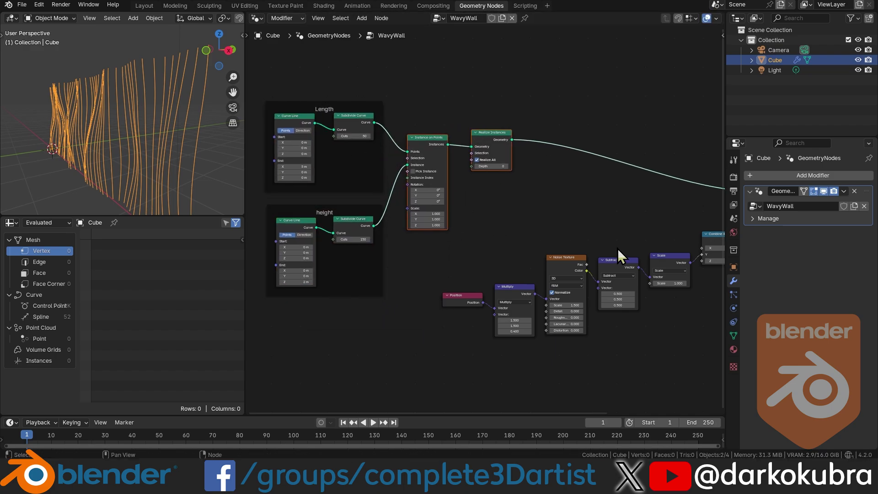
middle_click_drag(617, 248, 470, 230)
left_click_drag(597, 358, 293, 225)
key("ctrl+j")
key("F3")
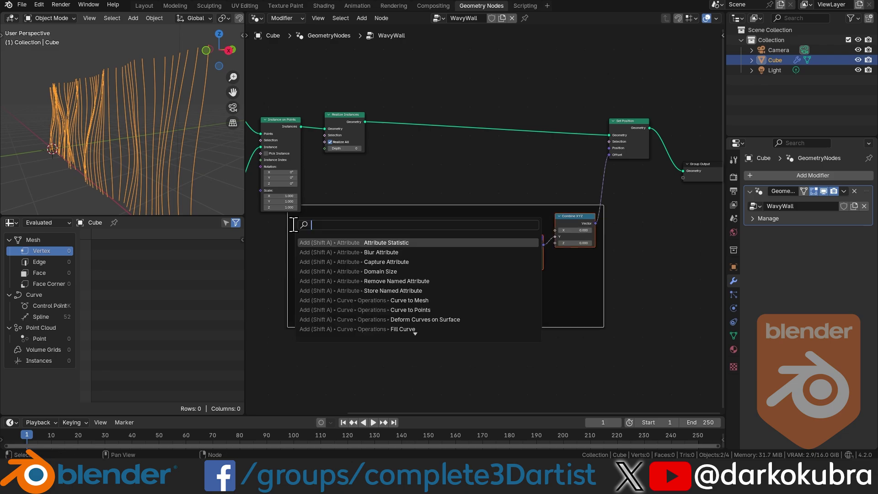
key("Escape")
key("F2")
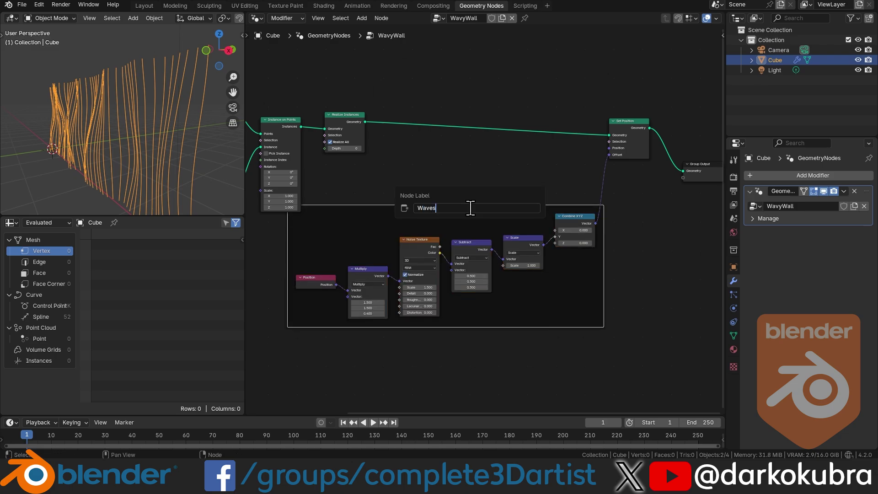
key("Return")
Step: Move the Group Output node away from Set Position to make room for more nodes between them
middle_click_drag(595, 156, 426, 147)
scroll(427, 187, "up", 3)
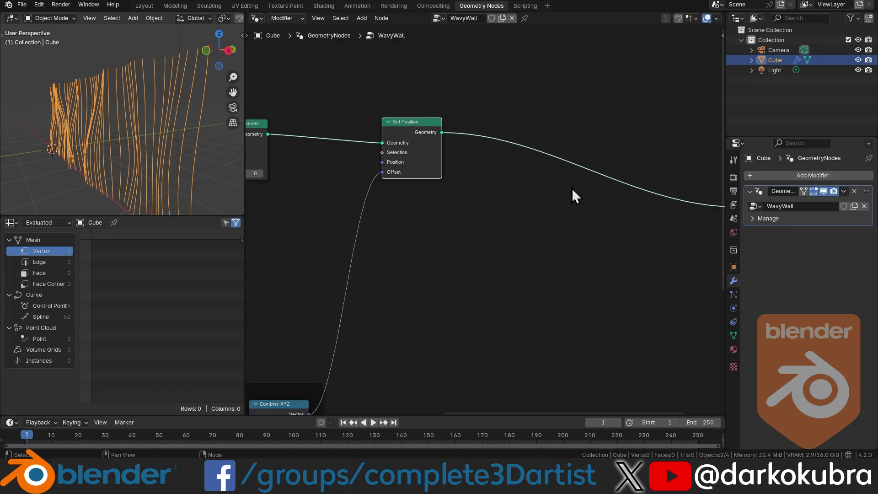
middle_click_drag(571, 188, 500, 228)
left_click_drag(500, 228, 675, 153)
middle_click_drag(361, 204, 557, 218)
mouse_move(163, 141)
middle_mouse_down()
mouse_move(130, 150)
mouse_move(166, 142)
middle_mouse_up()
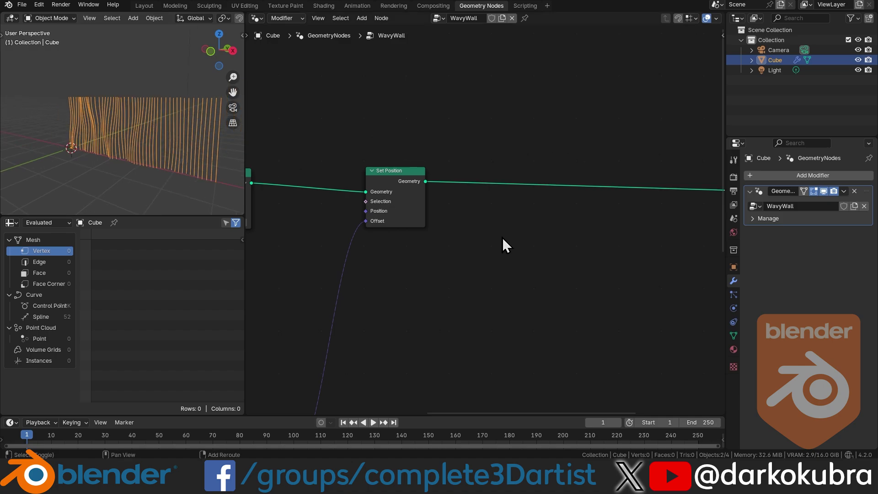
Step: Insert a Curve to Mesh node on the link after Set Position
key("shift+a")
type("curve")
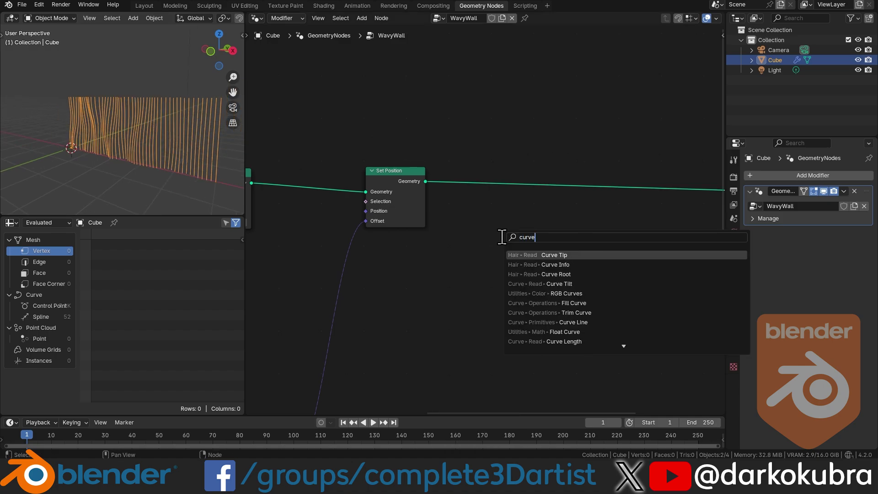
type(" to m")
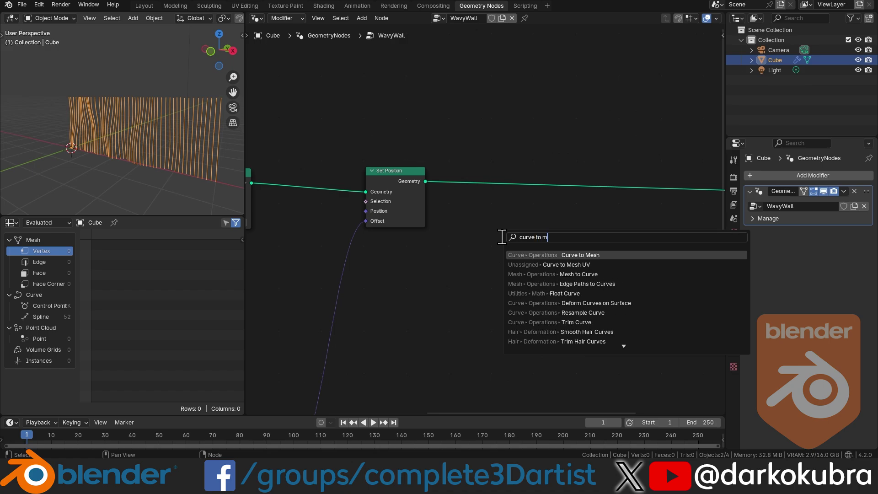
key("Return")
left_click(484, 172)
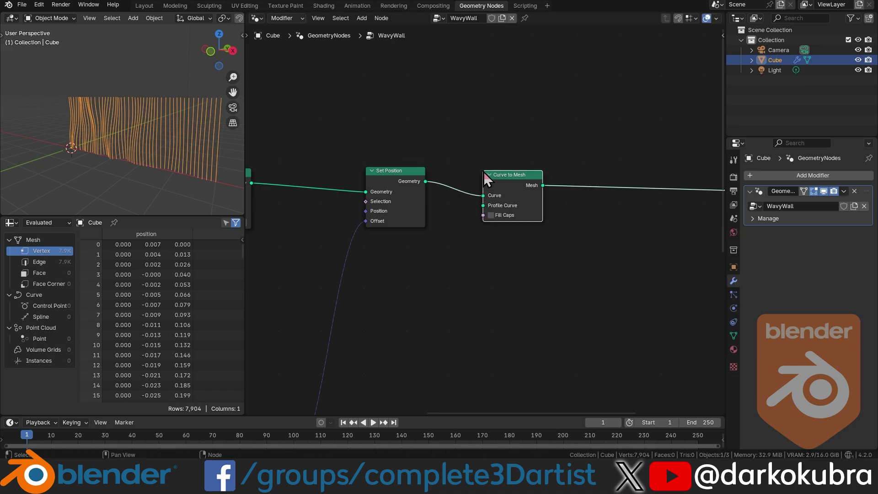
scroll(503, 217, "up", 4)
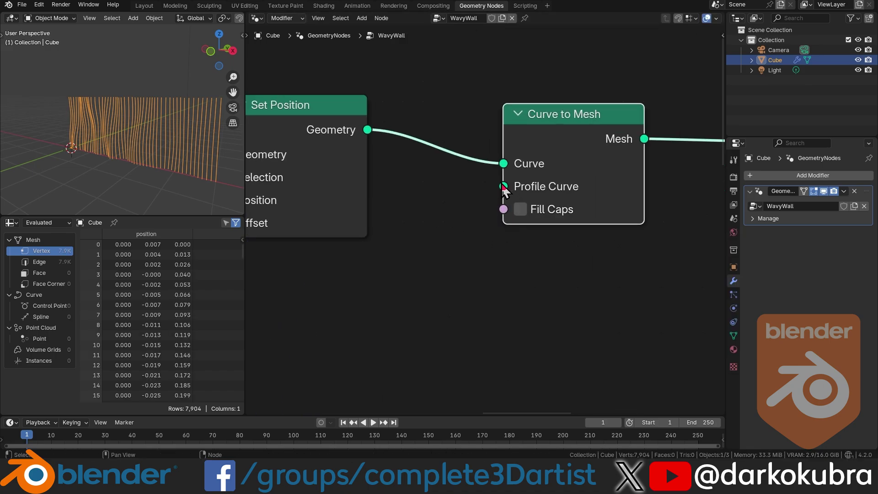
Step: Add a Curve Line as the Curve to Mesh node's profile, with its end at X 0.05 m and Z 0
mouse_move(232, 130)
middle_mouse_down()
mouse_move(190, 151)
mouse_move(29, 169)
mouse_move(247, 164)
middle_mouse_up()
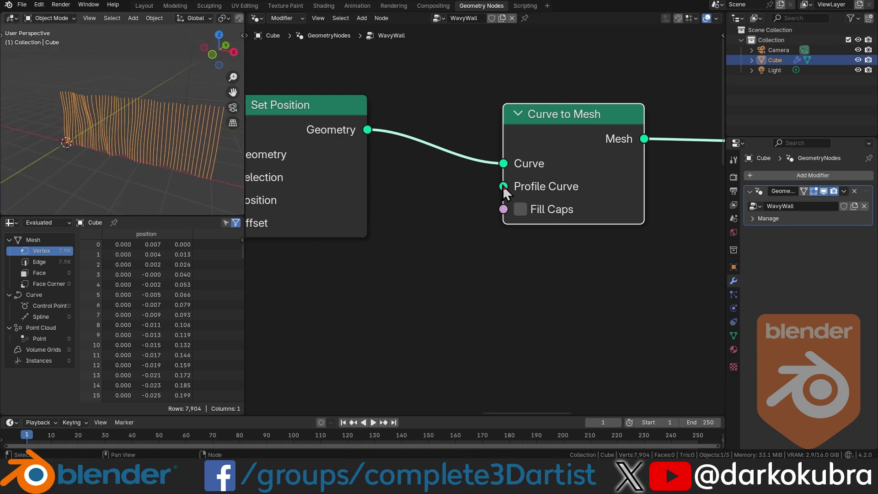
left_click_drag(503, 185, 428, 268)
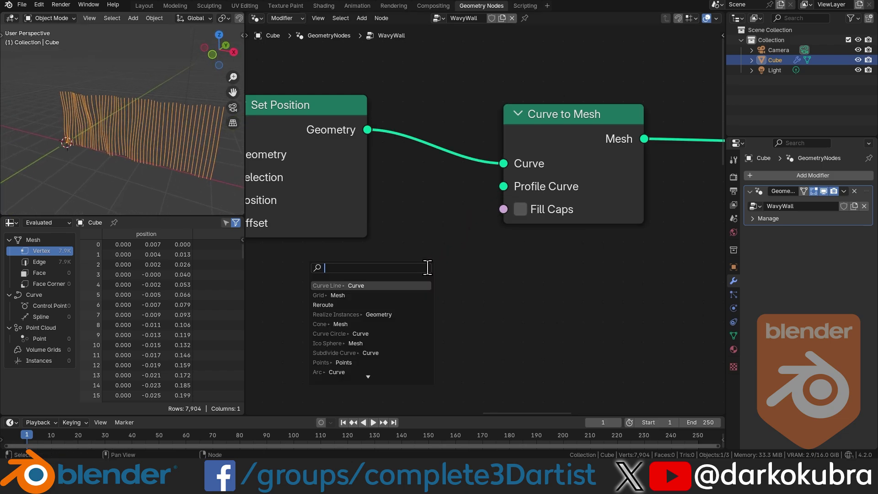
left_click(379, 285)
left_click(386, 295)
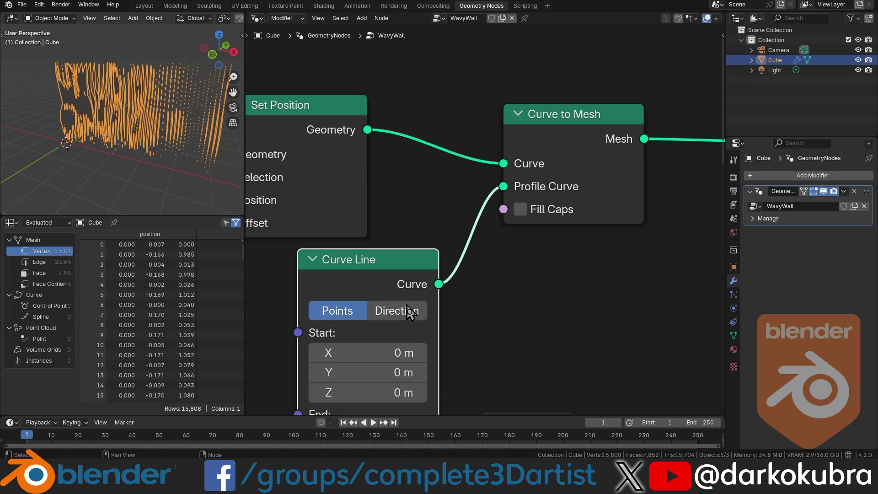
middle_click_drag(447, 323, 475, 223)
left_click(417, 373)
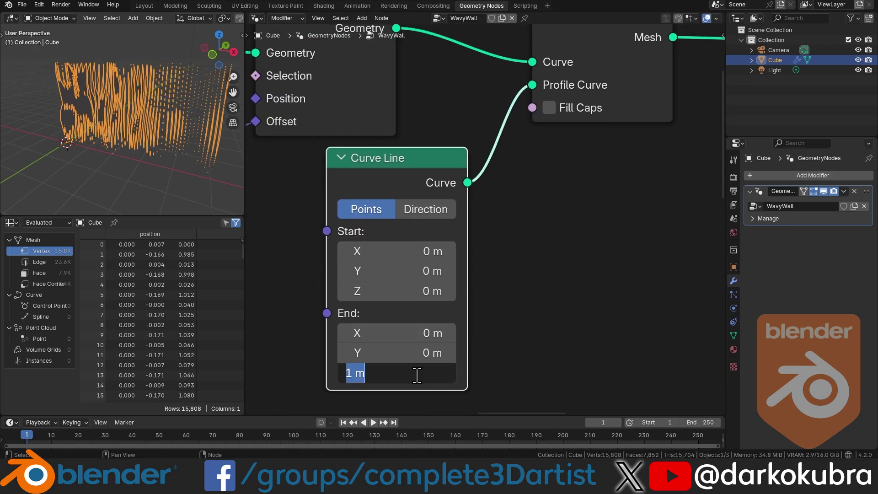
type("0")
key("Return")
left_click(423, 335)
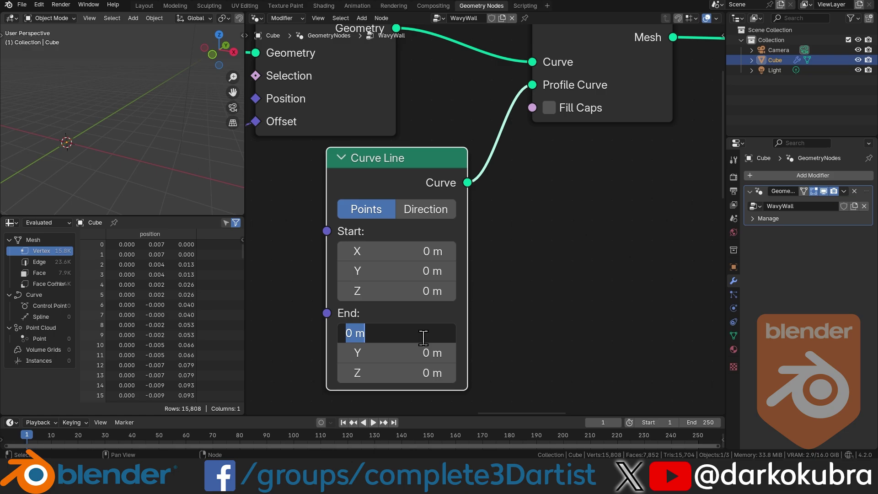
type("0.05")
key("Return")
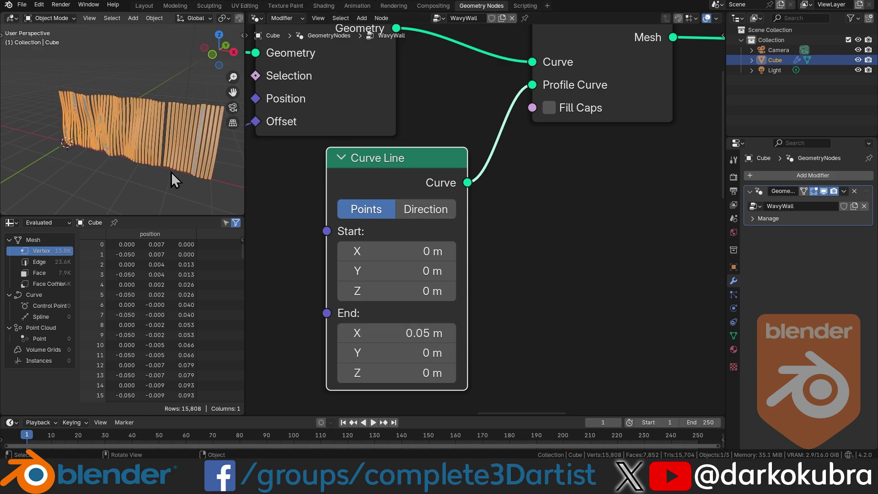
Step: View the slats from the front and reduce the profile Curve Line's end X to 0.03 m
key("KP_1")
scroll(169, 123, "up", 3)
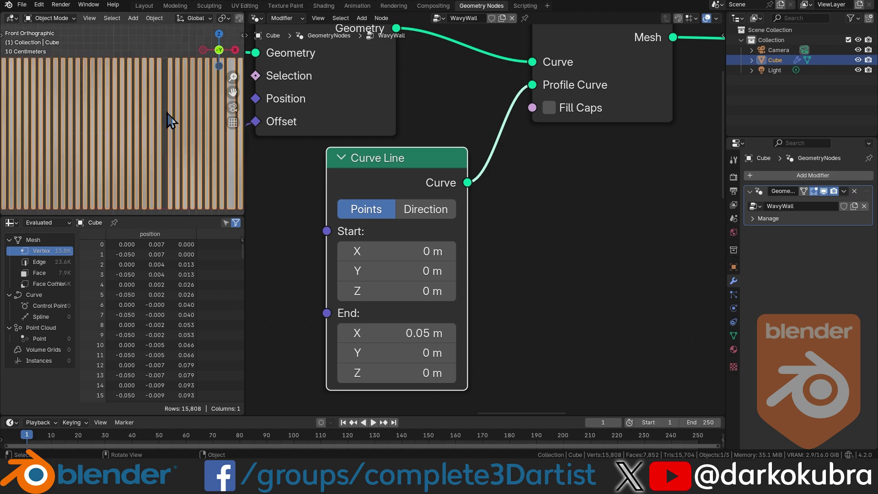
scroll(171, 103, "up", 2)
middle_click_drag(206, 118, 115, 124, "shift")
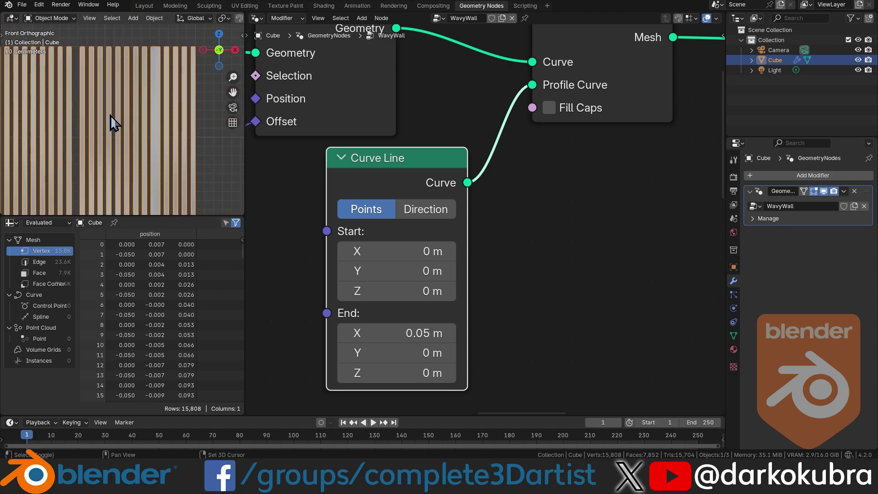
mouse_move(427, 333)
left_mouse_down()
mouse_move(360, 333)
mouse_move(444, 333)
mouse_move(410, 333)
left_mouse_up()
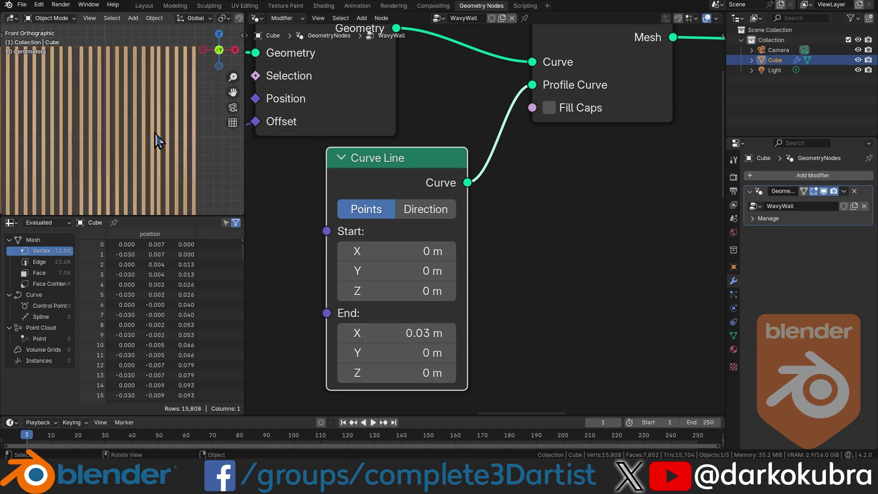
Step: Delete the profile Curve Line and move Curve to Mesh close to Set Position
scroll(482, 241, "down", 1)
scroll(482, 240, "down", 1)
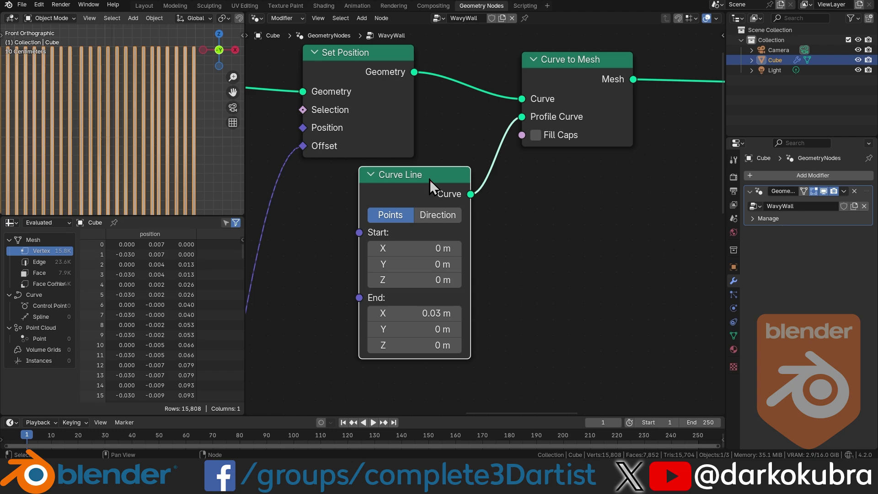
key("x")
scroll(537, 112, "down", 2)
middle_click_drag(549, 124, 501, 214)
left_click_drag(501, 213, 430, 172)
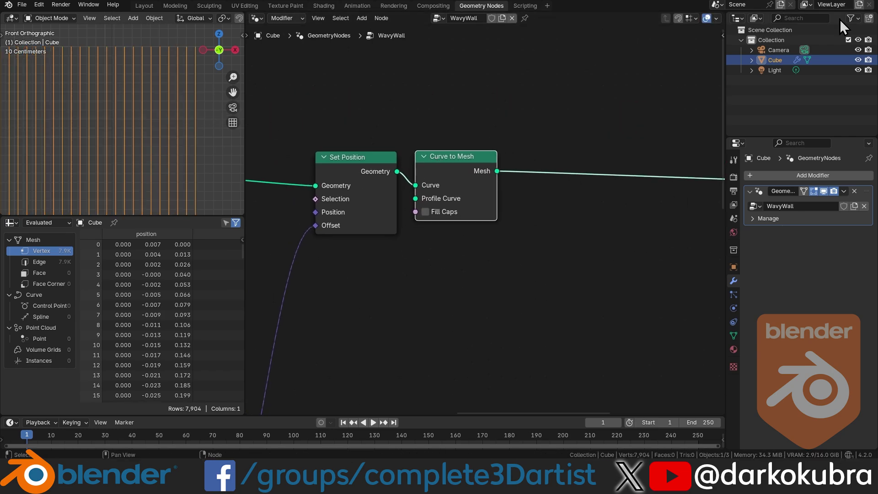
Step: Insert an Extrude Mesh node after Curve to Mesh and set its mode to Edges
key("shift+a")
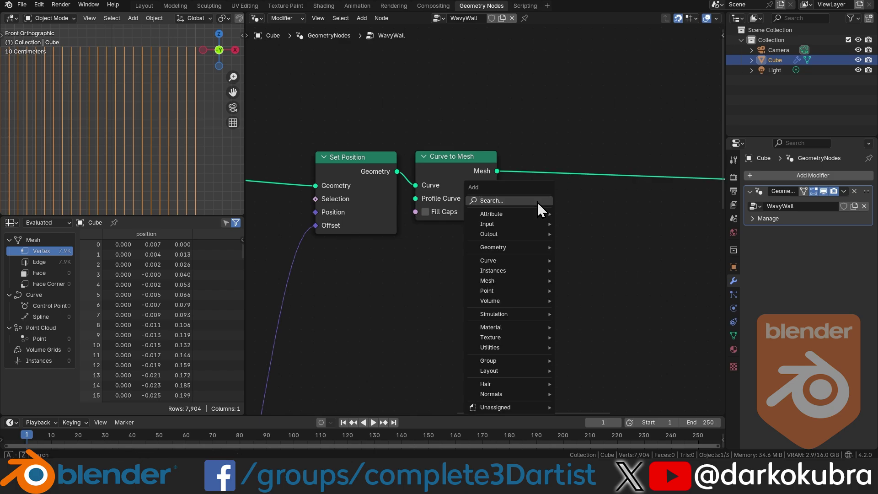
type("extr")
left_click(593, 220)
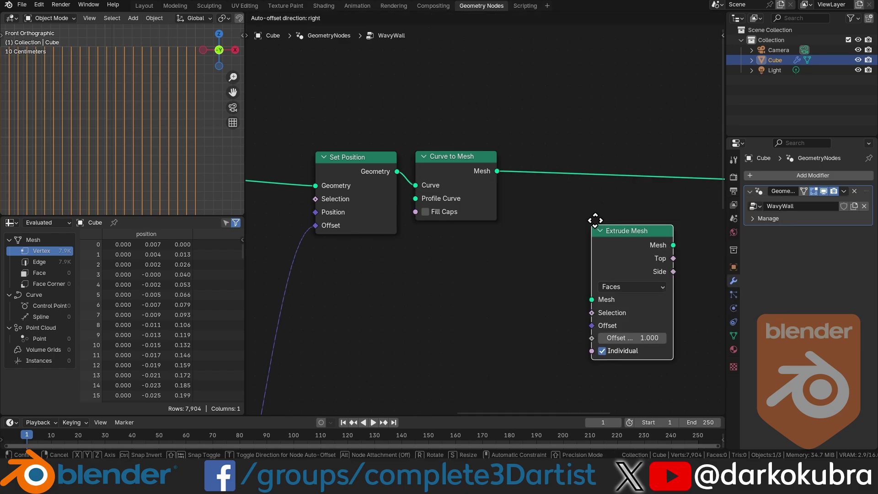
left_click(519, 154)
scroll(556, 233, "up", 2)
left_click(554, 211)
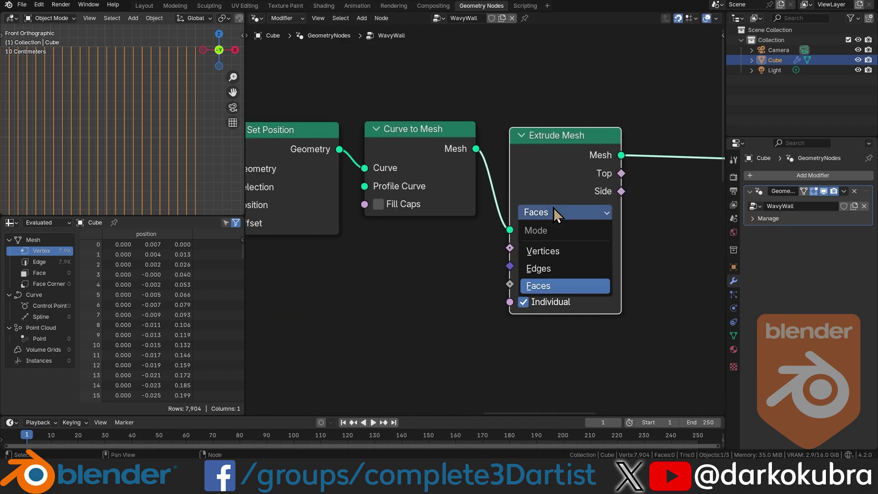
left_click(545, 269)
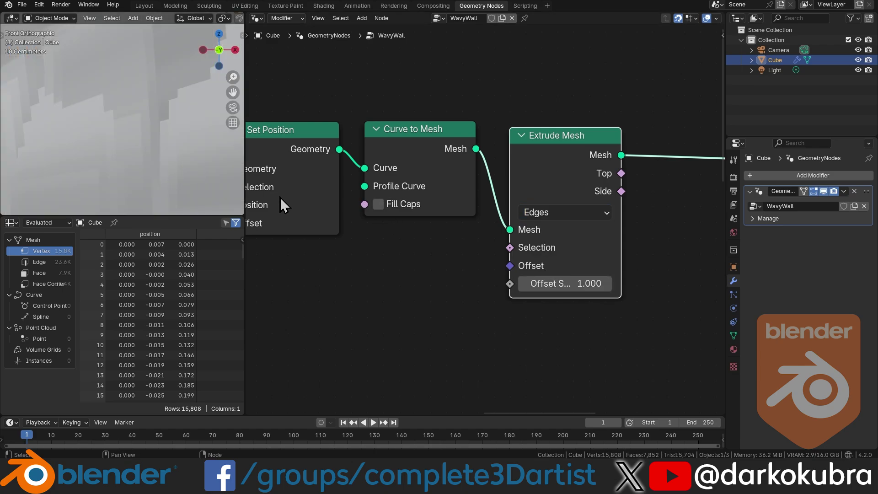
Step: Set the Extrude Mesh offset scale to 0 and feed its Offset from a new Vector node with X 0.1
left_click(580, 285)
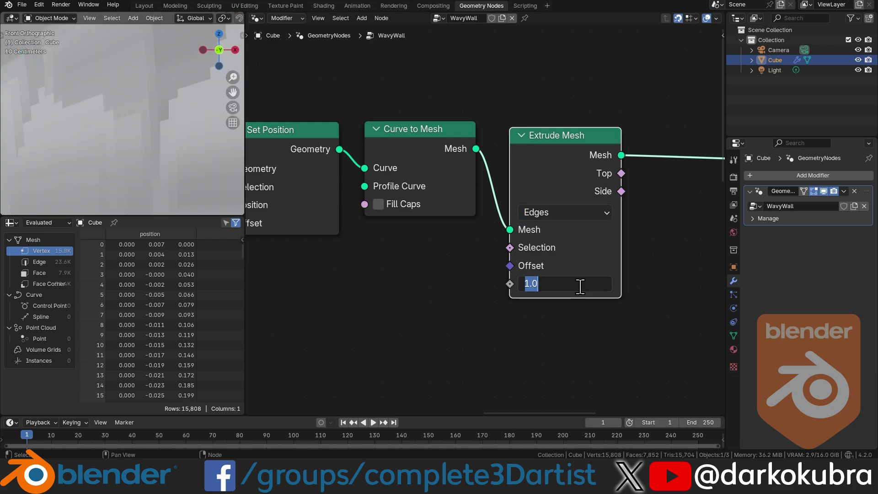
key("Return")
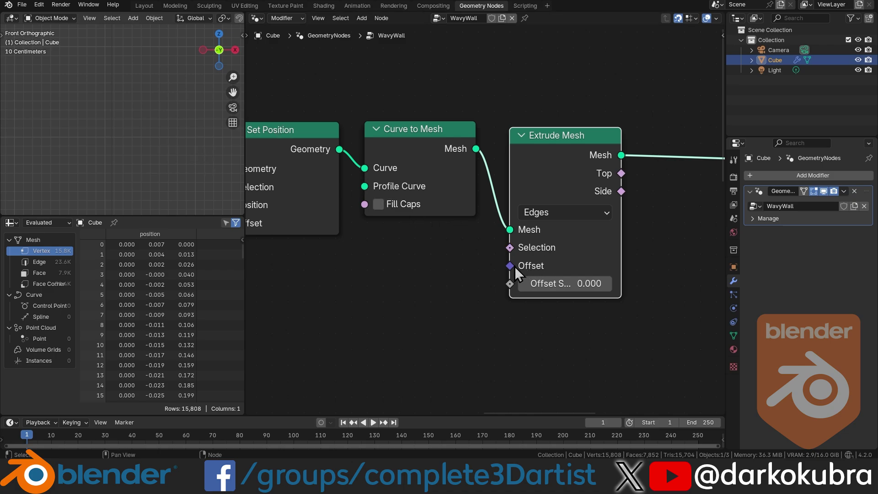
left_click_drag(509, 266, 442, 276)
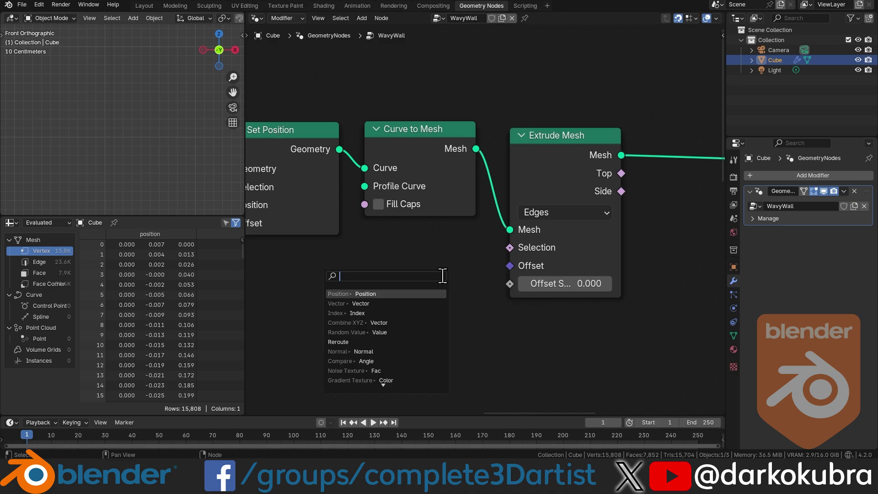
left_click(379, 304)
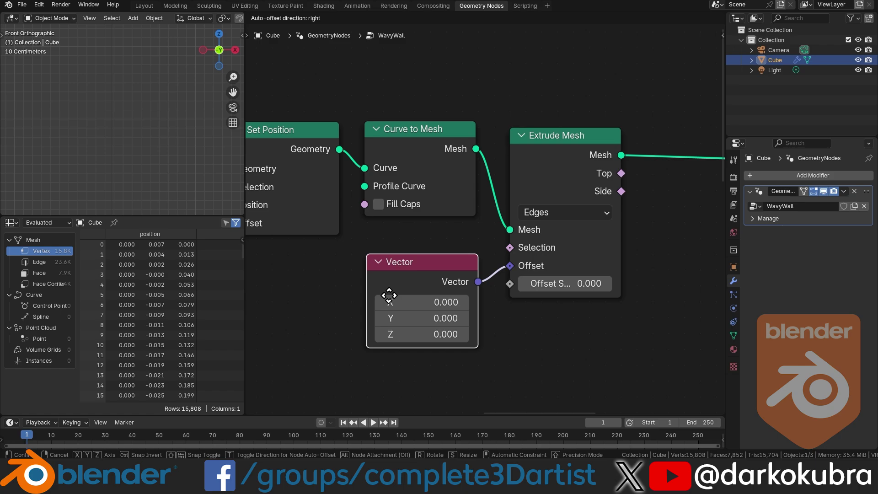
left_click(388, 297)
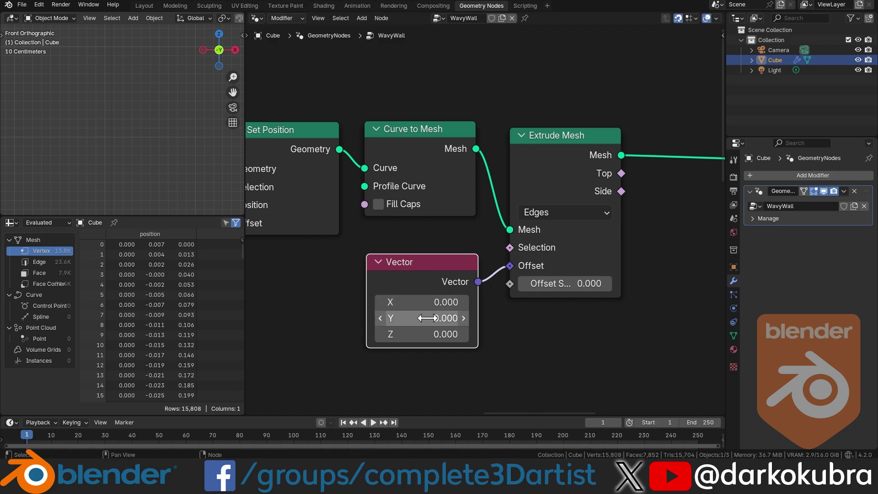
left_click_drag(428, 302, 428, 302)
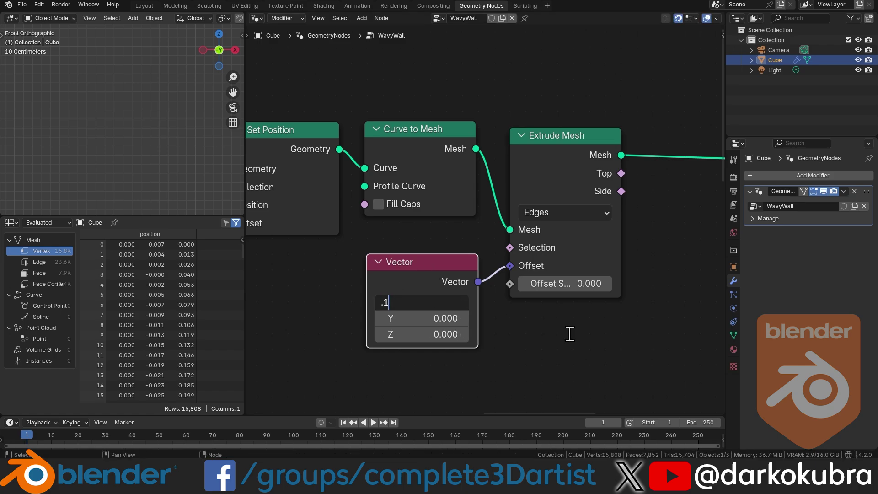
key("Return")
Step: Raise the edge Extrude Mesh's offset scale to 0.450 and check the width of the slats
scroll(549, 295, "up", 2)
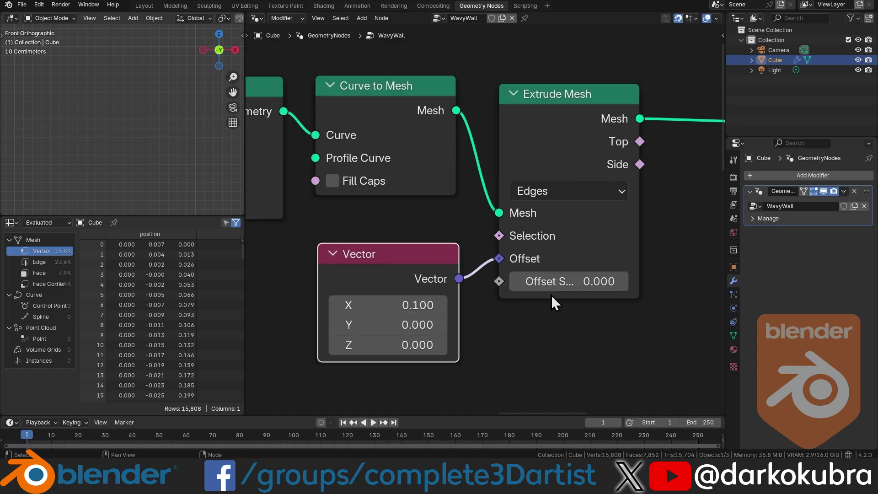
left_click_drag(549, 281, 588, 282)
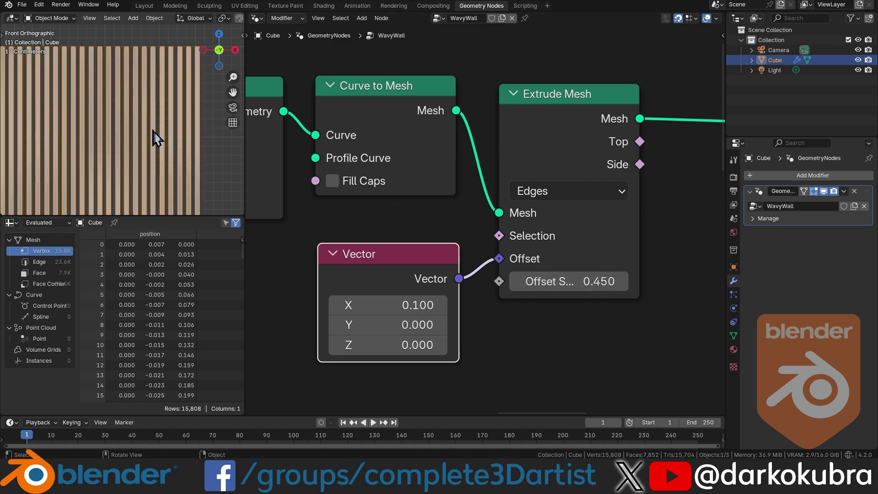
scroll(157, 137, "up", 8)
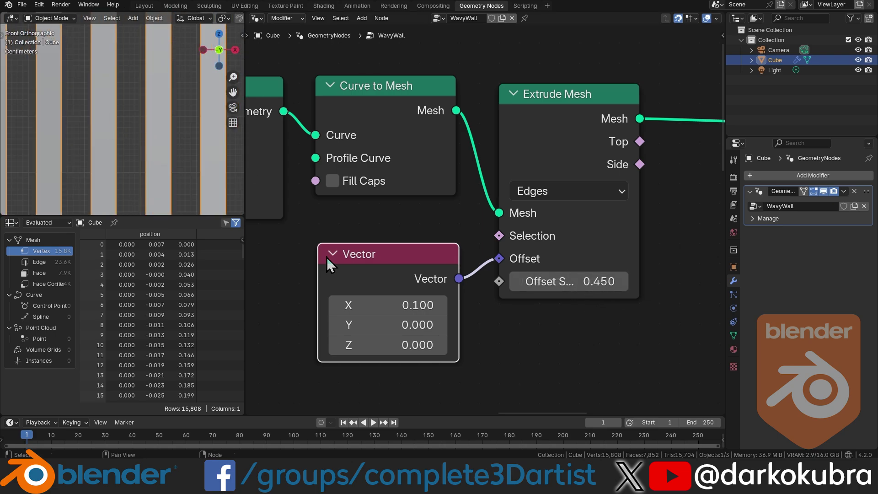
scroll(129, 153, "down", 8)
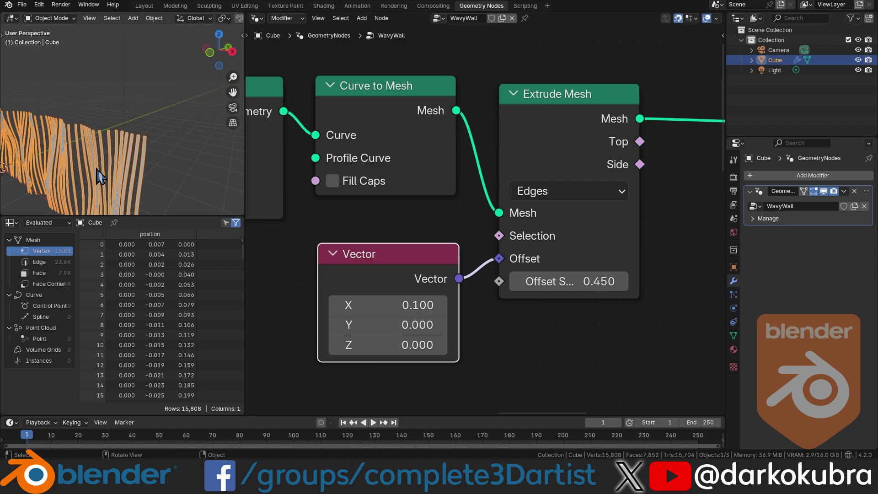
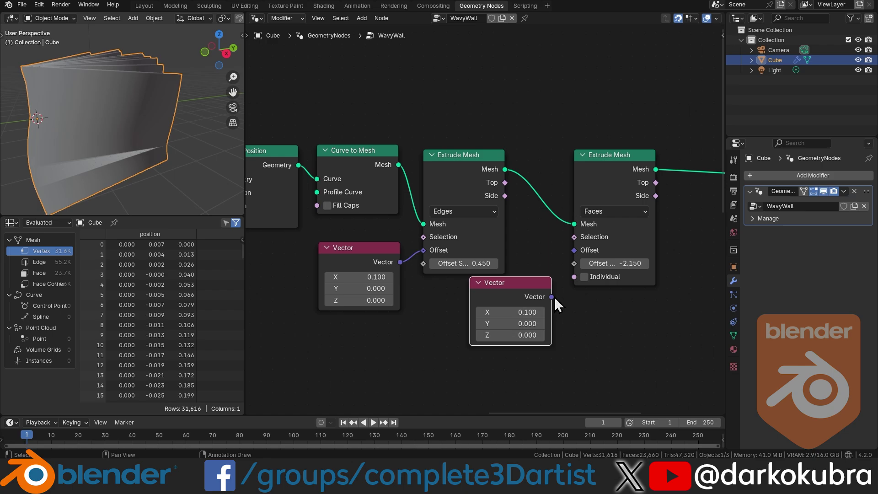
Step: Connect the second Vector node to the Faces Extrude Mesh's Offset and set it to X 0, Y 1
left_click_drag(552, 297, 575, 251)
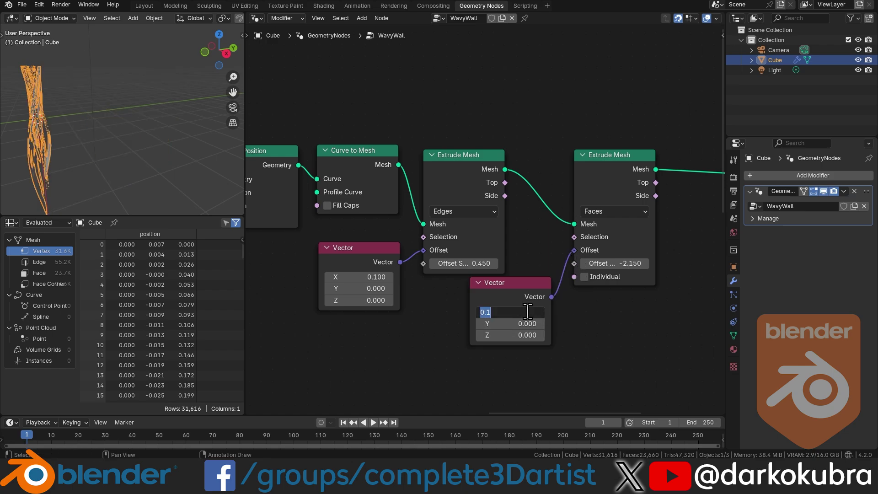
mouse_move(527, 312)
left_mouse_down()
mouse_move(512, 311)
mouse_move(528, 312)
left_mouse_up()
left_click(514, 324)
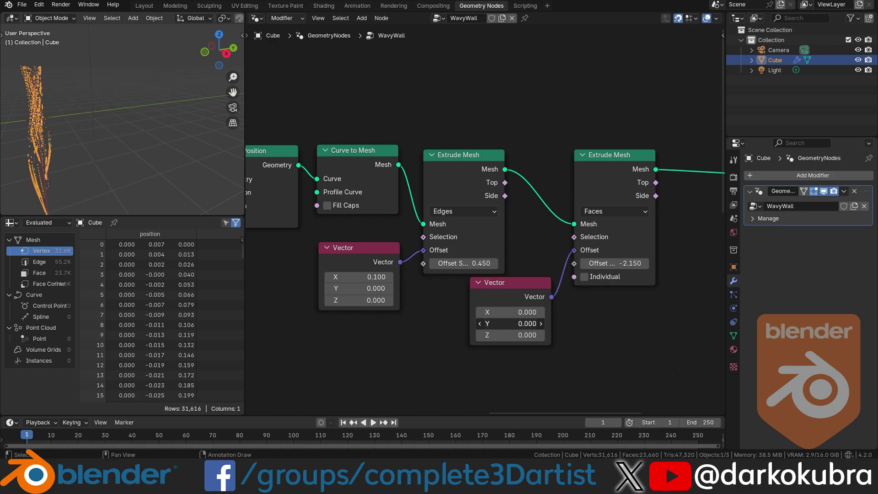
type("1")
key("Return")
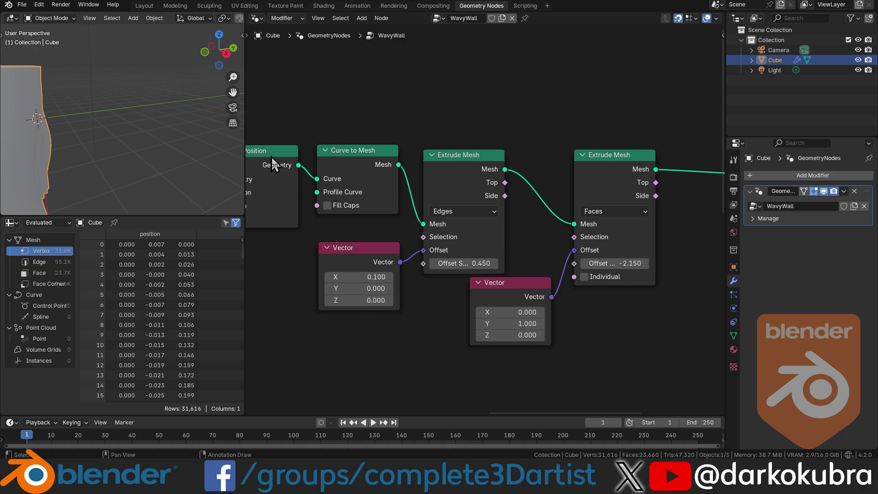
Step: Set the Faces Extrude Mesh's offset scale to 0.770 and inspect the depth of the slats up close
middle_click_drag(199, 125, 147, 138)
left_click_drag(639, 257, 692, 263)
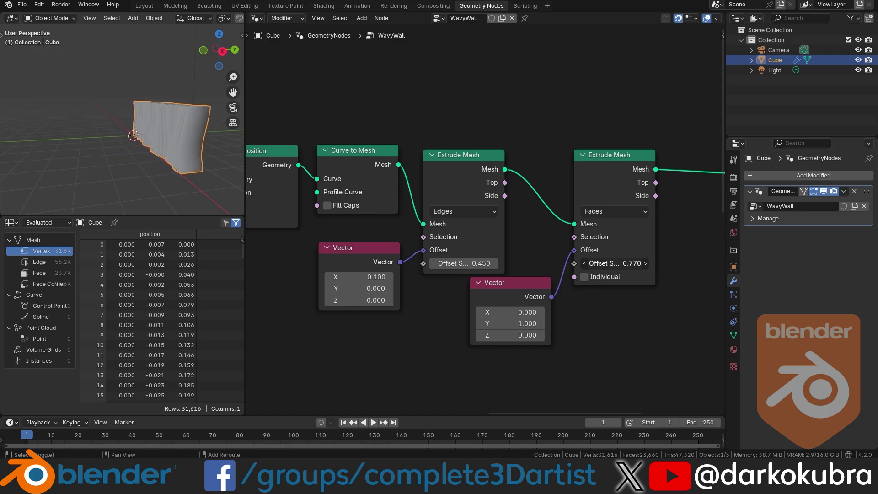
mouse_move(180, 161)
middle_mouse_down()
mouse_move(86, 166)
mouse_move(192, 165)
middle_mouse_up()
scroll(195, 117, "up", 3)
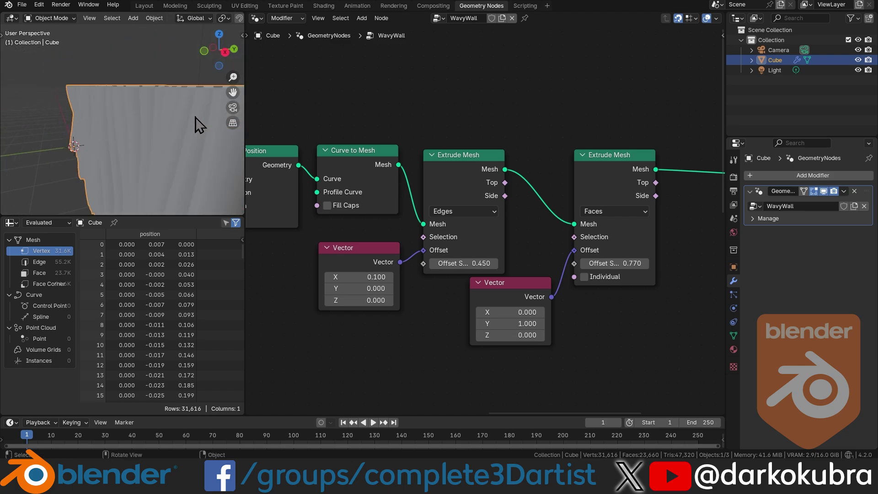
mouse_move(196, 118)
middle_mouse_down()
mouse_move(133, 114)
mouse_move(139, 124)
mouse_move(169, 123)
middle_mouse_up()
scroll(221, 119, "up", 3)
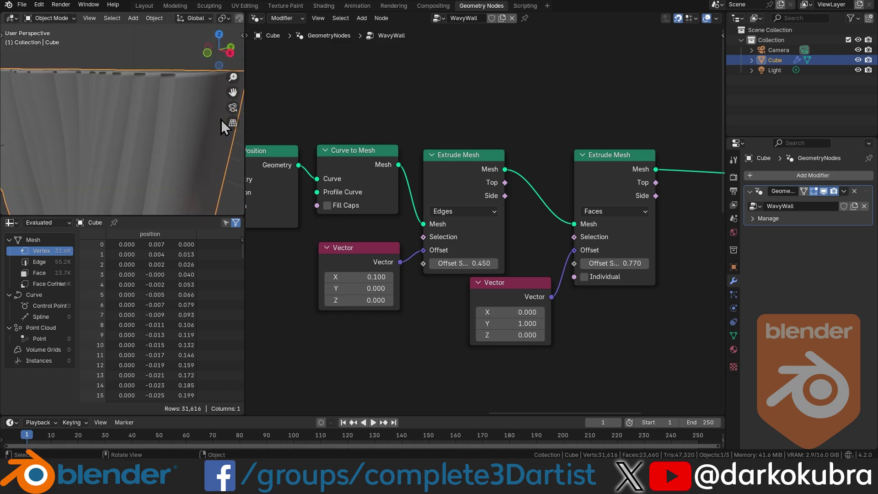
scroll(221, 119, "up", 1)
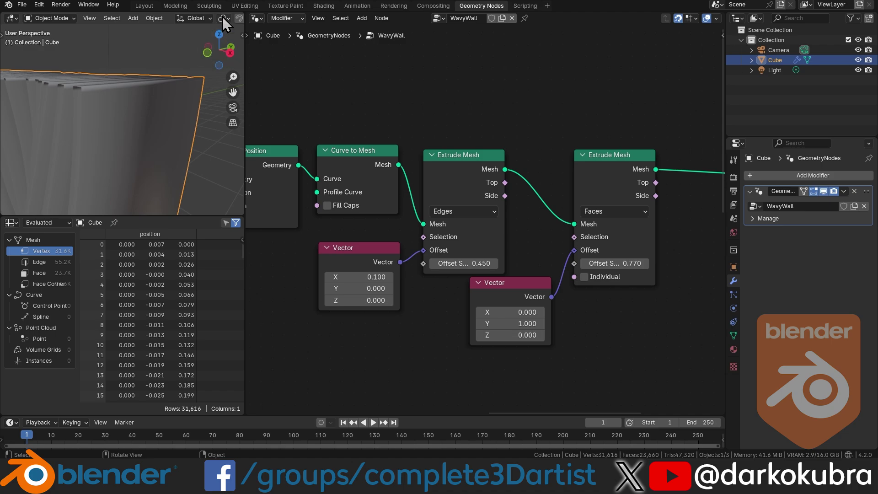
Step: Enable the Face Orientation overlay in the 3D viewport and look over the extruded wall
scroll(222, 17, "down", 5)
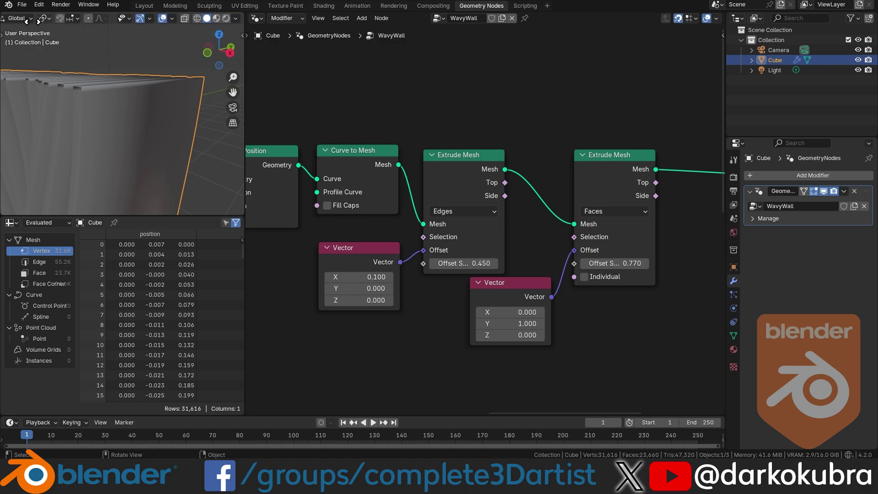
left_click(172, 19)
left_click(110, 198)
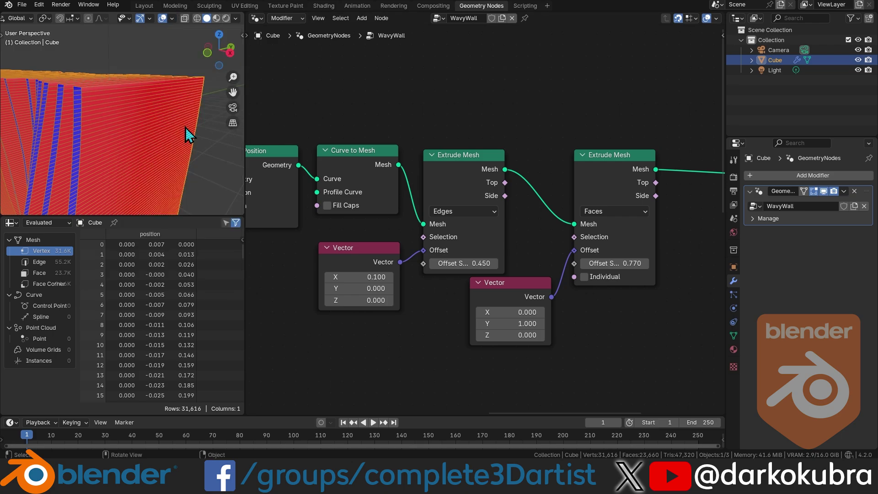
mouse_move(186, 127)
middle_mouse_down()
mouse_move(163, 145)
mouse_move(84, 151)
mouse_move(164, 143)
mouse_move(151, 153)
mouse_move(98, 152)
mouse_move(135, 146)
middle_mouse_up()
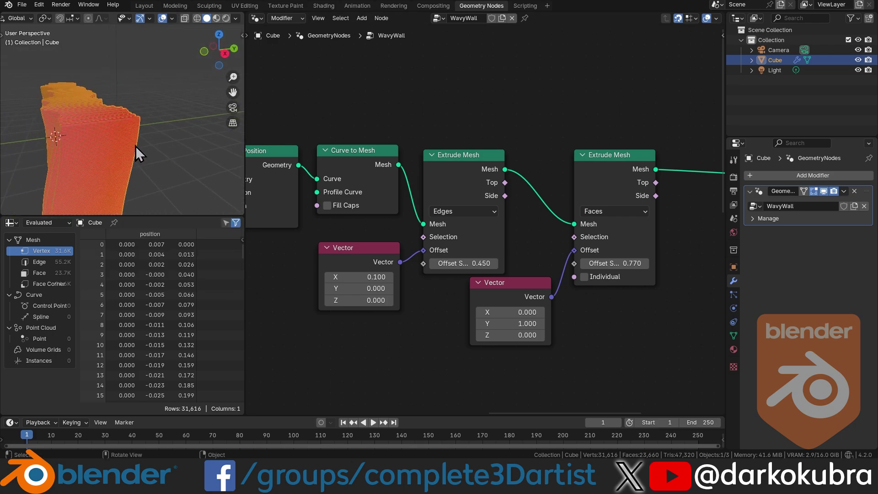
Step: Insert a Flip Faces node after the Faces Extrude Mesh, deselect the wall and check the slats' face orientation
middle_click_drag(544, 245, 430, 234)
scroll(444, 201, "down", 2)
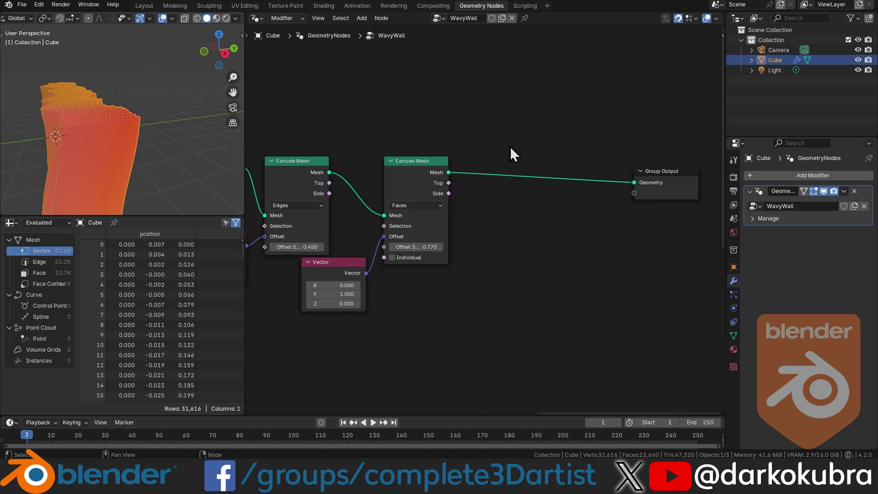
key("shift+a")
type("flip")
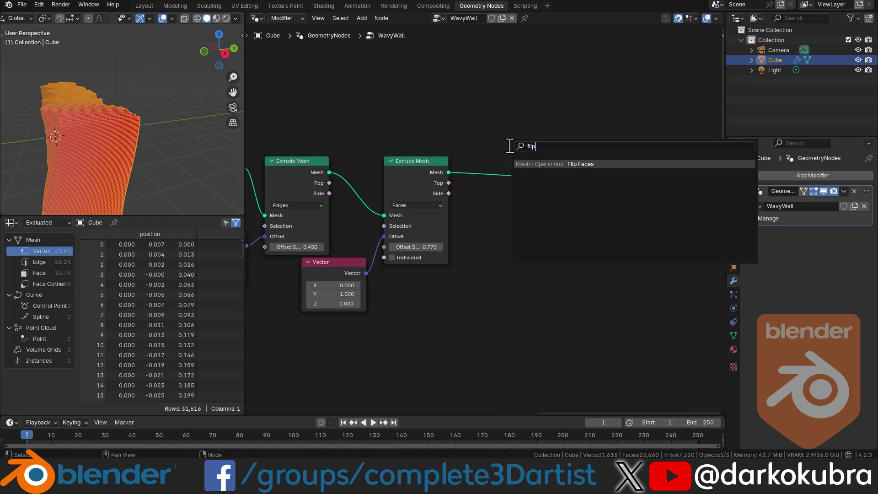
key("Return")
left_click(456, 175)
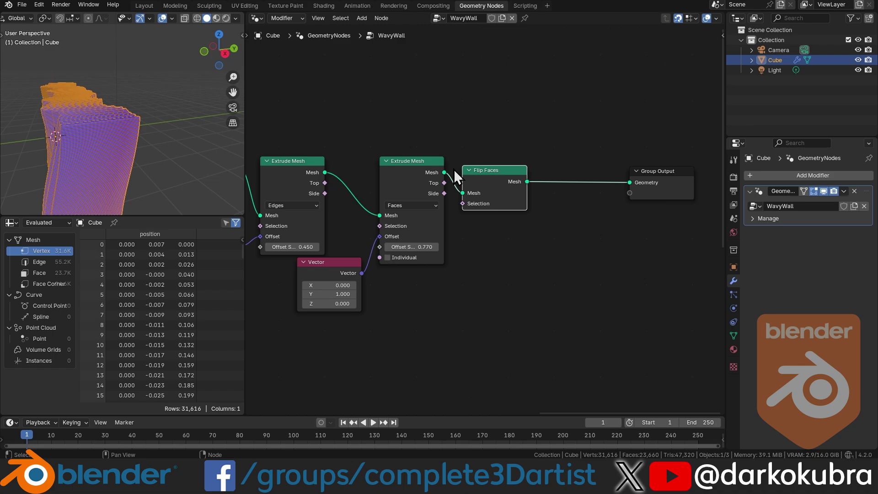
middle_click_drag(50, 145, 160, 101)
key("alt+a")
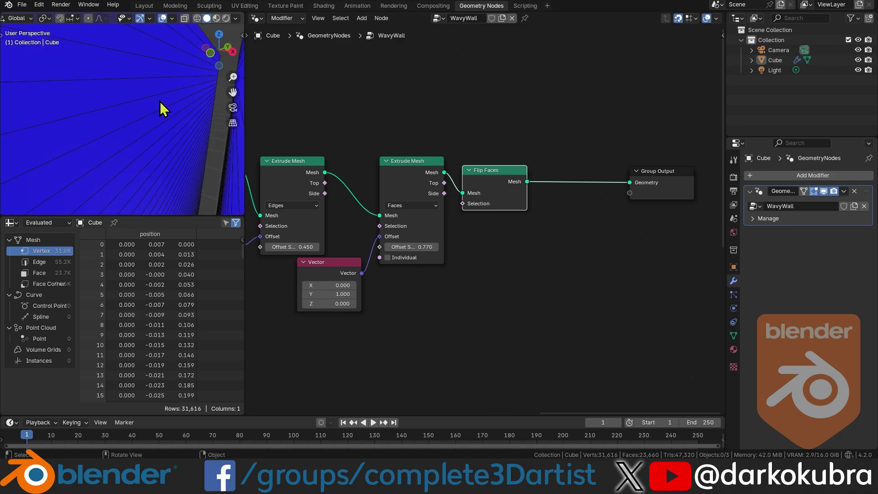
scroll(160, 101, "down", 4)
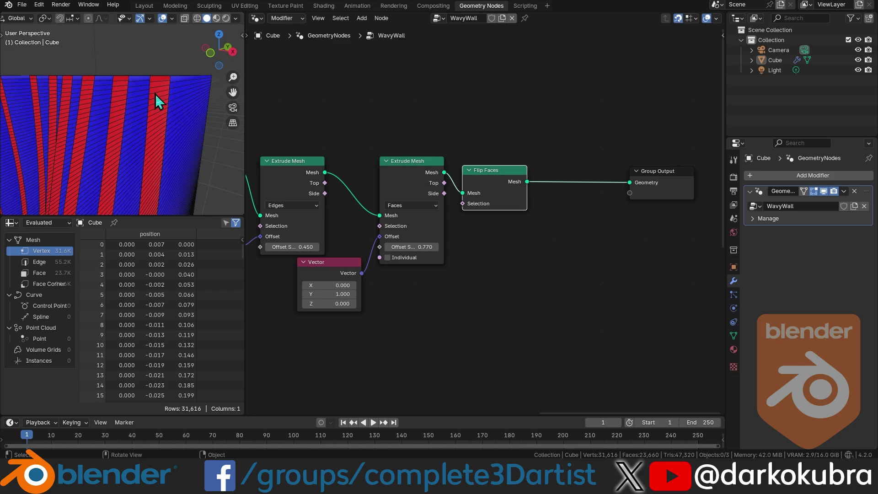
Step: Insert a Join Geometry node between Flip Faces and Group Output
left_click(530, 119)
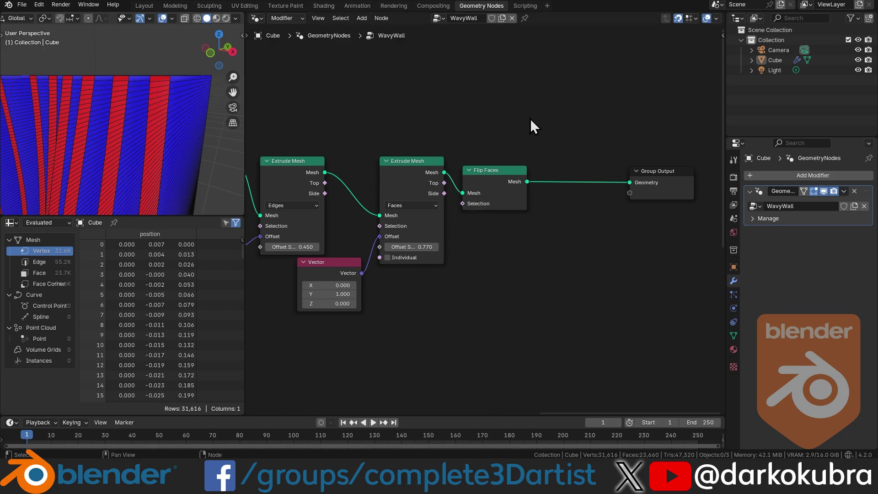
key("shift+a")
type("joi")
key("Return")
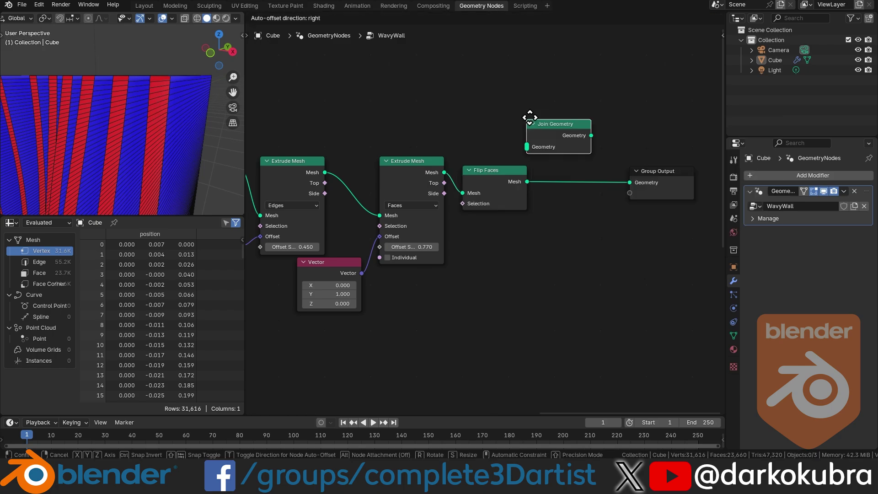
left_click(557, 163)
left_click_drag(567, 174, 556, 148)
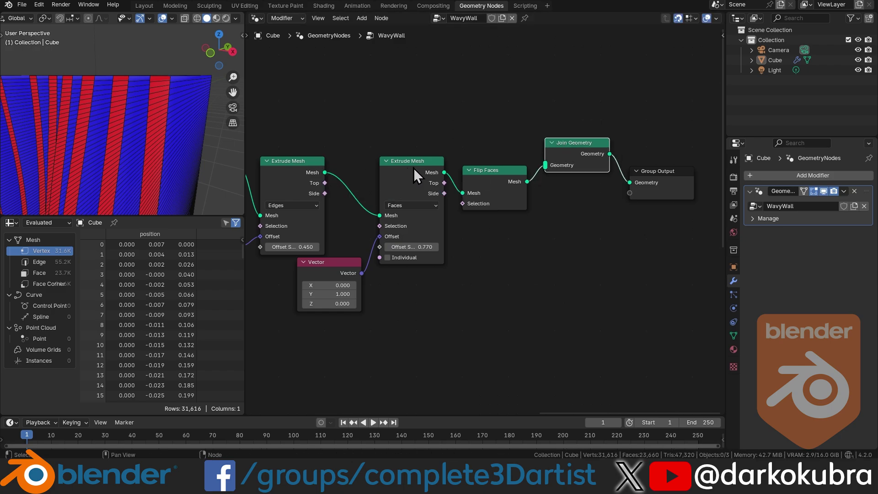
Step: Link the Edges Extrude Mesh output to Join Geometry as well, routing the link above the nodes through a reroute
left_click_drag(326, 172, 546, 165)
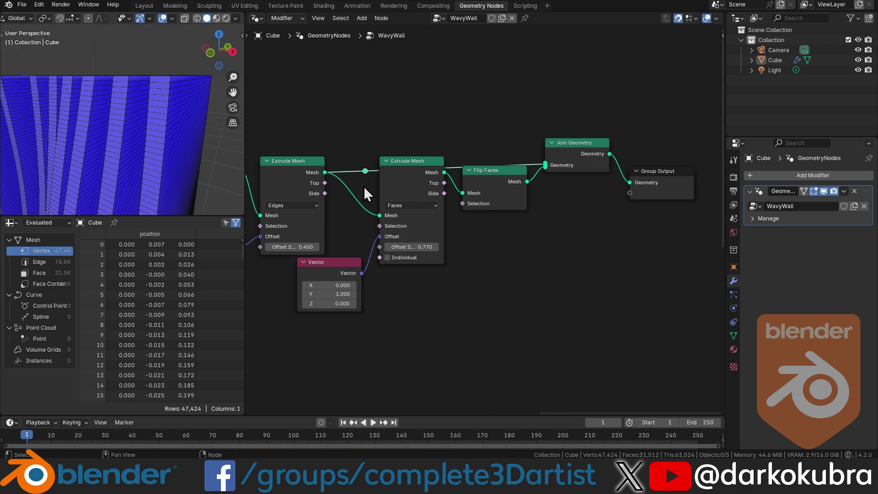
right_click_drag(364, 184, 365, 150, "shift")
right_click(489, 145)
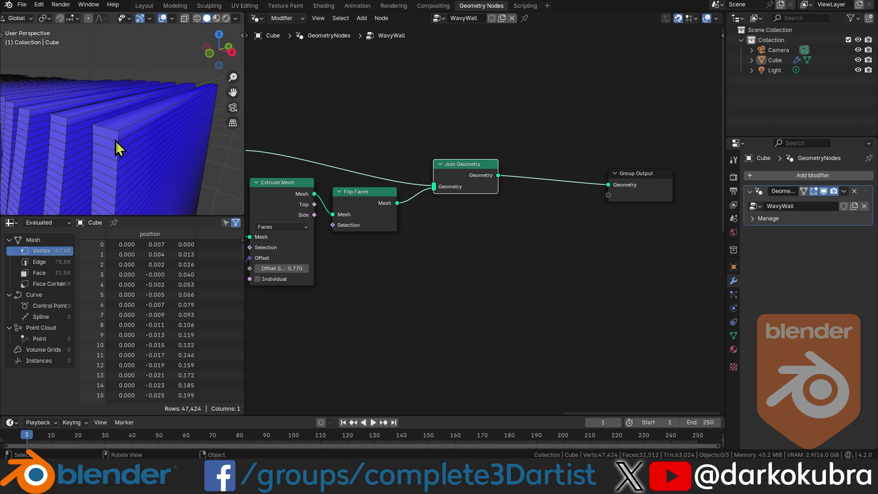
Step: Insert a Merge by Distance node between Join Geometry and Group Output and check the wall from the side
left_click(521, 224)
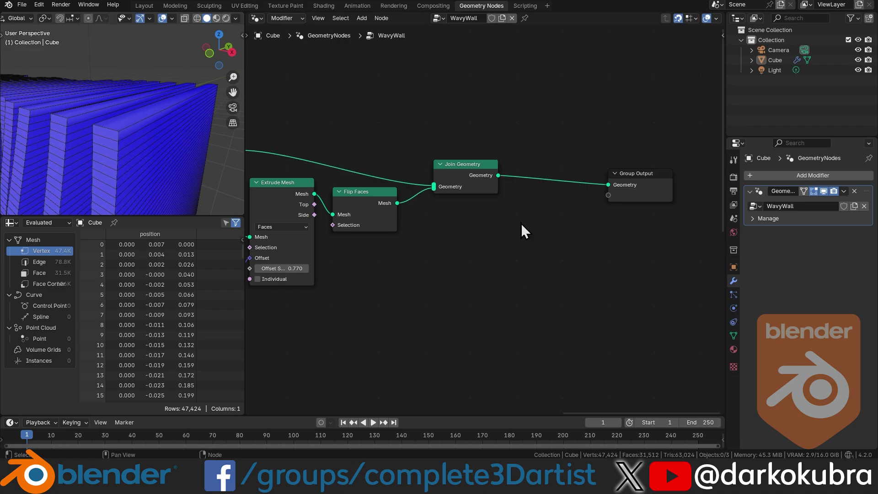
key("shift+a")
type("merge")
key("Return")
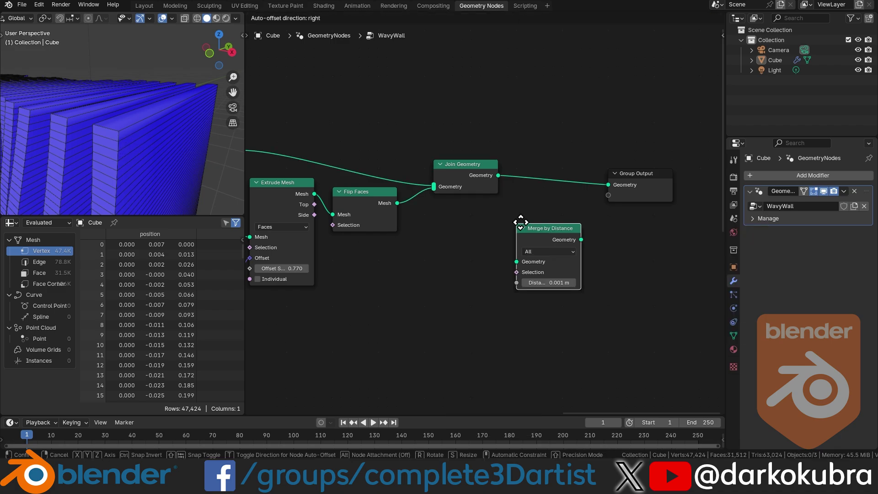
left_click(518, 150)
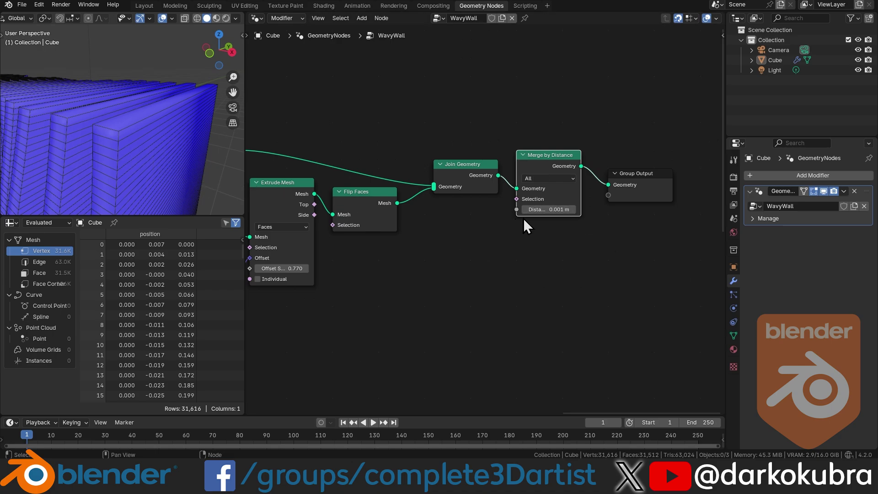
scroll(421, 240, "down", 2)
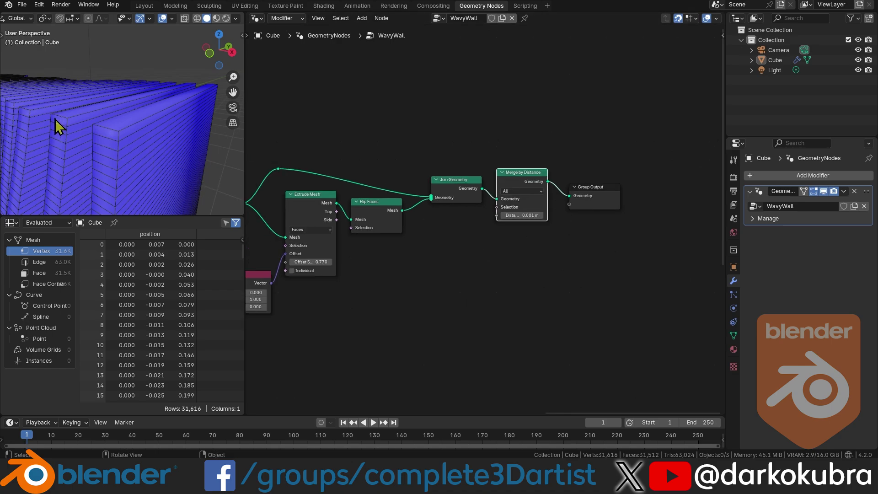
middle_click_drag(55, 119, 88, 131, "ctrl")
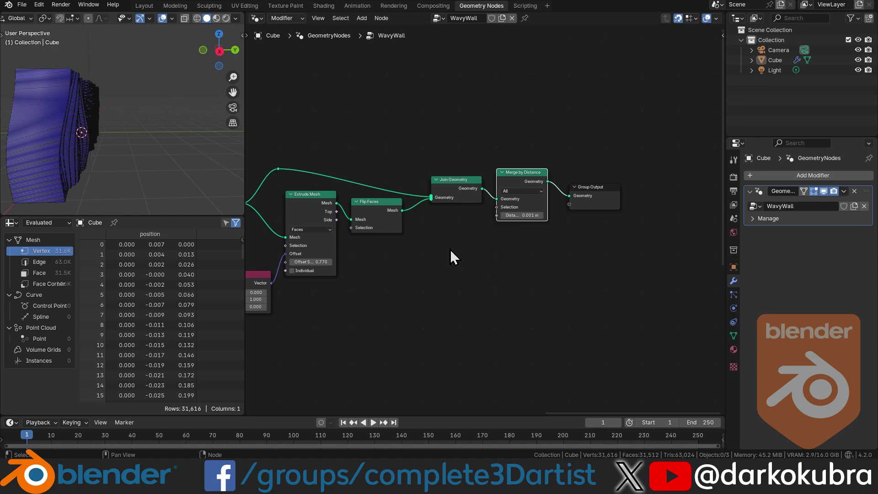
Step: Move Flip Faces, Join Geometry, Merge by Distance and Group Output together away from the Faces Extrude Mesh to make room
scroll(545, 234, "down", 2)
middle_click_drag(545, 234, 614, 226)
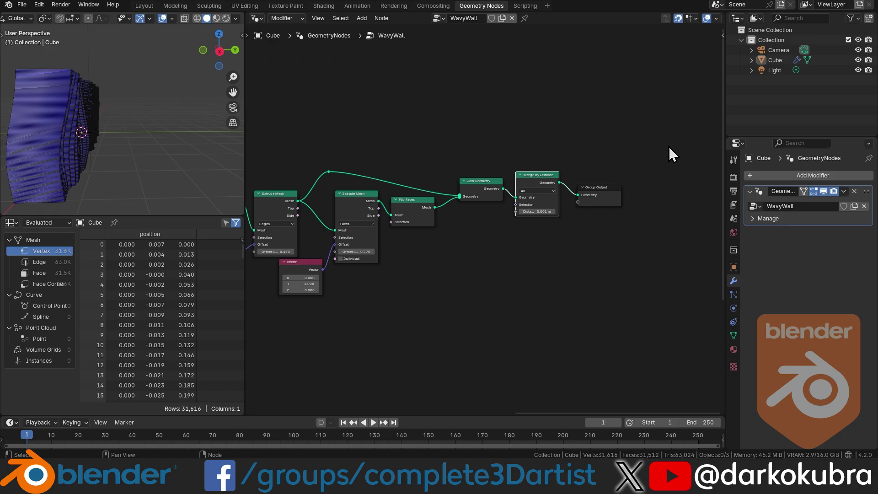
left_click_drag(658, 135, 407, 267)
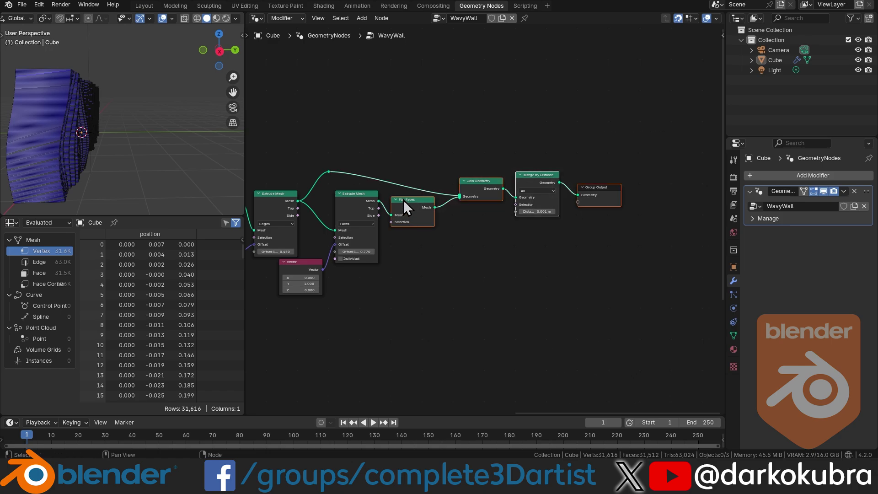
left_click_drag(403, 199, 723, 178)
scroll(377, 213, "up", 2)
Step: Insert a Set Position node between the Faces Extrude Mesh and Flip Faces
left_click(378, 212)
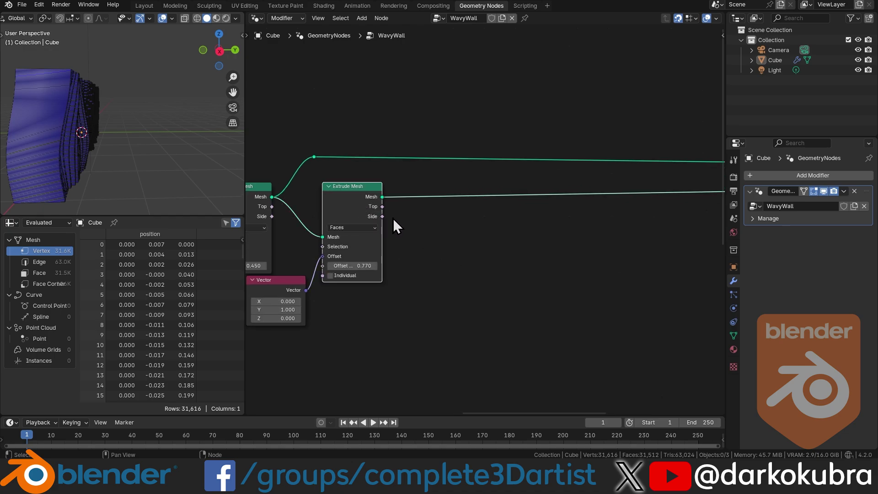
middle_click_drag(432, 216, 337, 219)
scroll(329, 205, "up", 2)
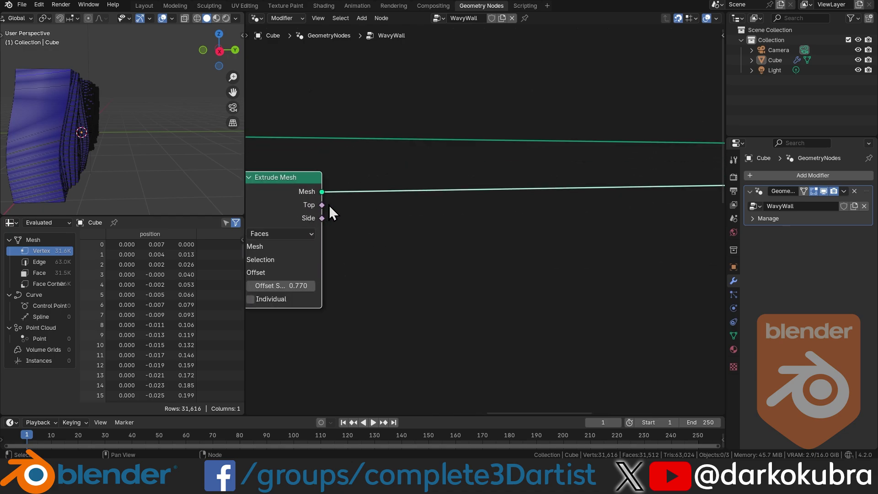
mouse_move(322, 205)
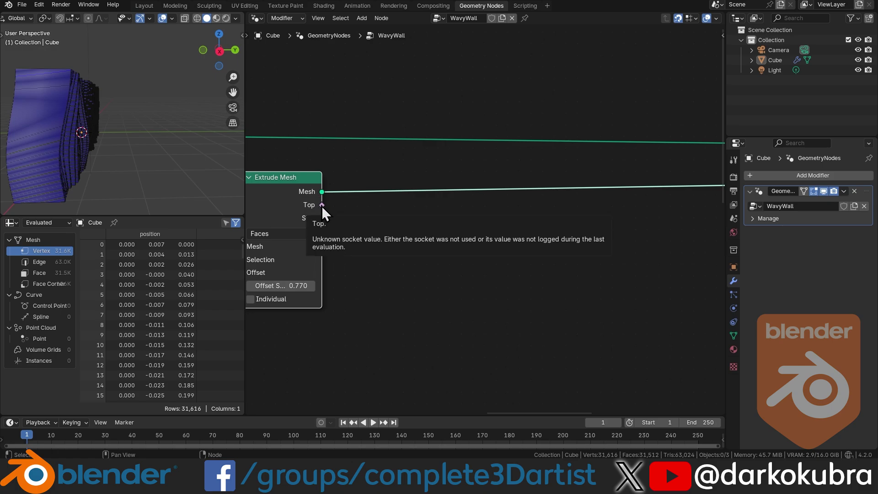
left_click(454, 225)
key("shift+a")
type("set")
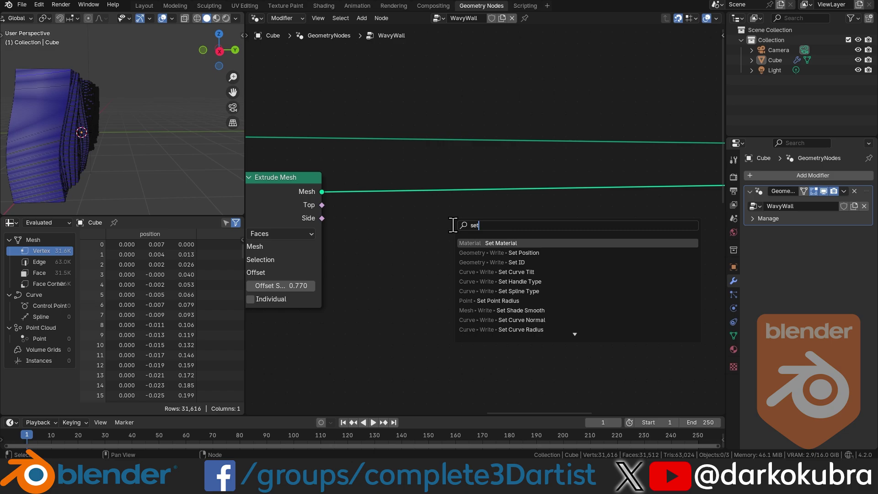
key("Down")
key("Return")
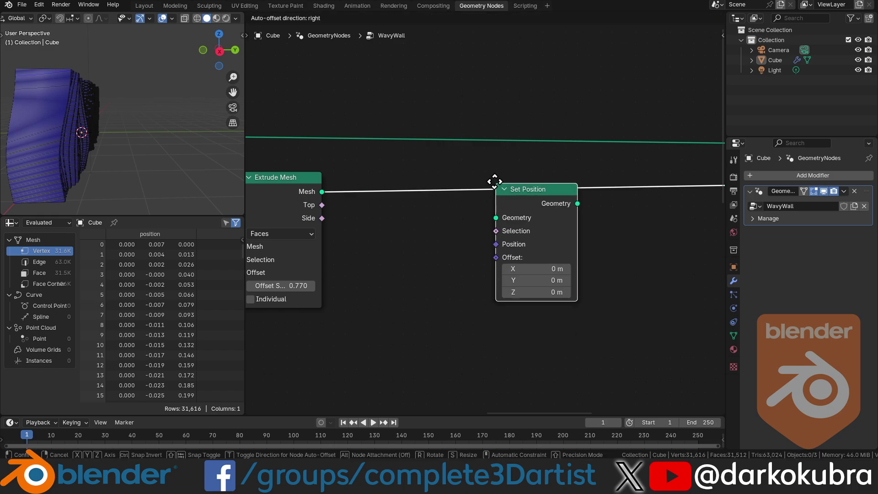
left_click(496, 176)
Step: Link the Faces Extrude Mesh Top output to Set Position's Selection and set the Y offset to 0.1 m
left_click(325, 213)
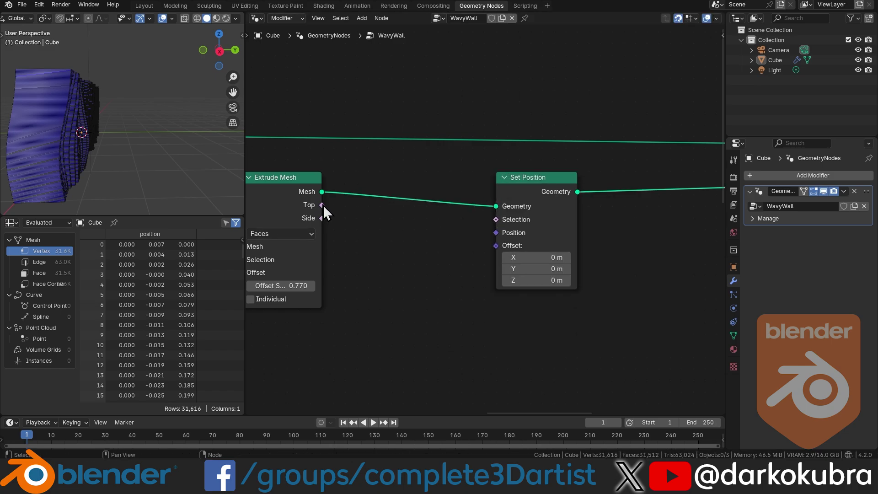
left_click_drag(323, 206, 493, 220)
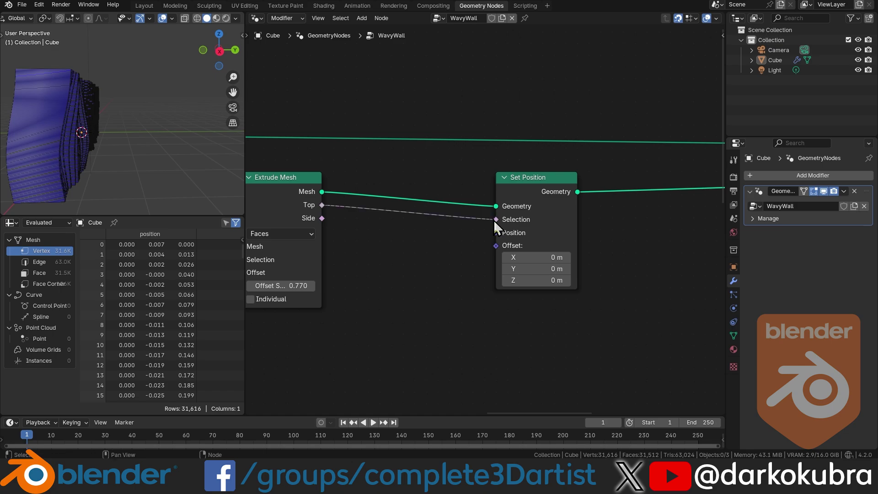
mouse_move(539, 269)
left_mouse_down()
mouse_move(508, 269)
mouse_move(565, 269)
mouse_move(543, 273)
left_mouse_up()
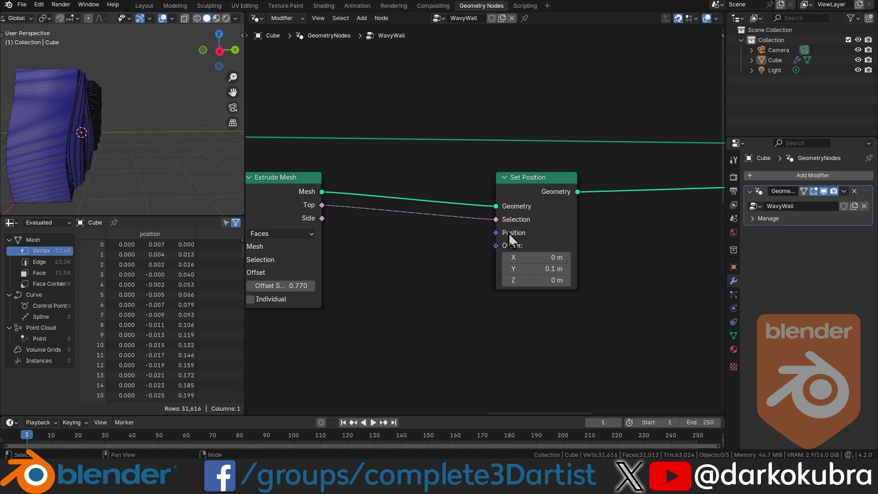
Step: Add an Attribute Statistic node between the Faces Extrude Mesh and Set Position, below their links
scroll(509, 233, "down", 3)
key("shift+a")
type("atr")
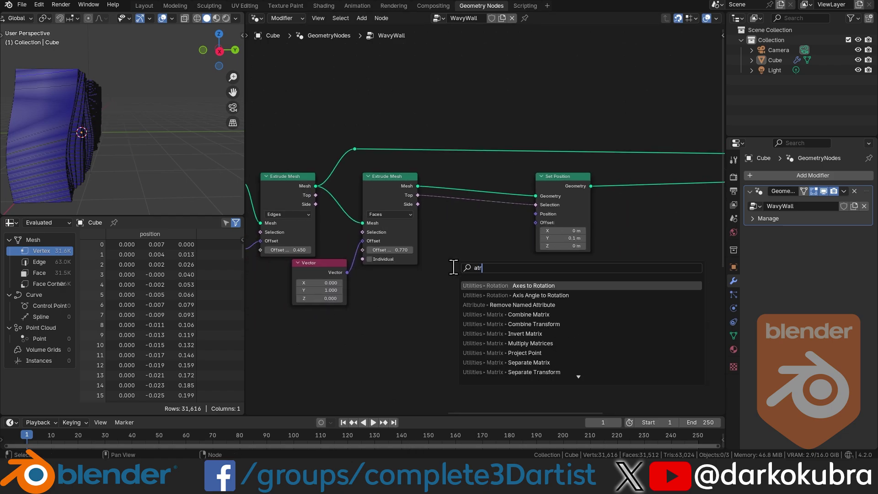
key("BackSpace")
type("tr")
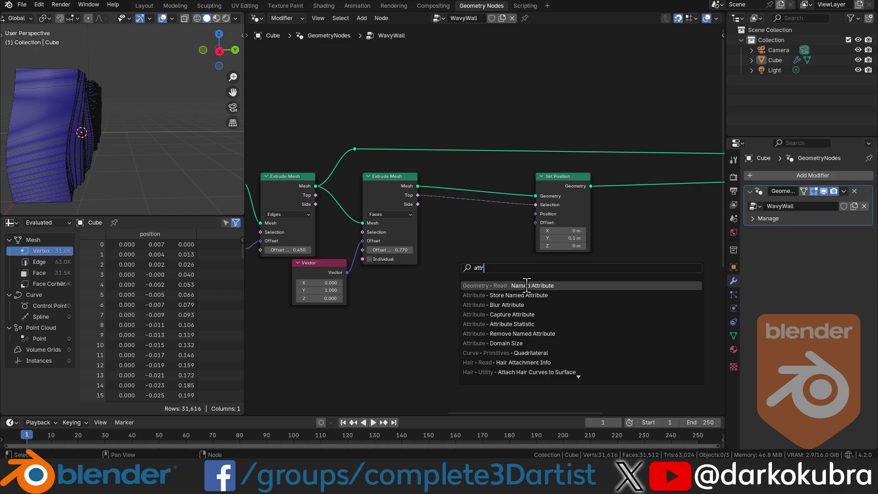
left_click(524, 324)
left_click(463, 221)
Step: Link the Faces Extrude Mesh output to Attribute Statistic's Geometry and move Set Position farther away from it
scroll(475, 252, "up", 5)
left_click_drag(371, 151, 435, 339)
left_click_drag(551, 147, 627, 147)
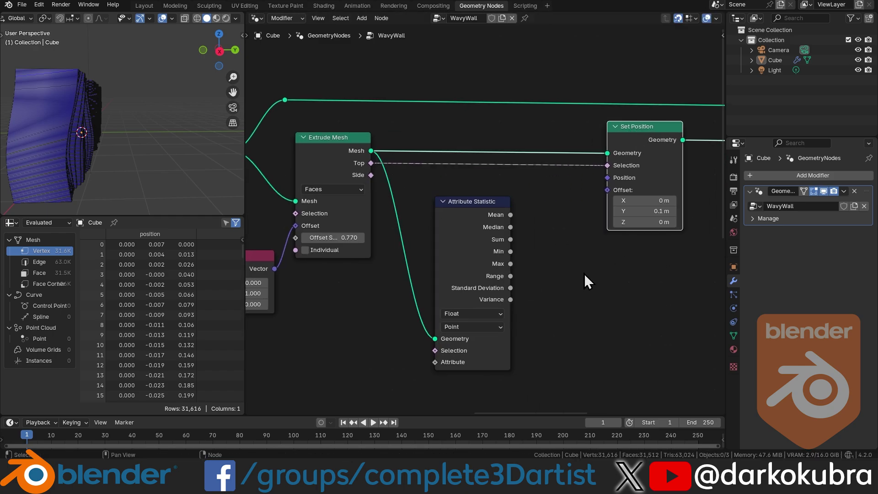
Step: Set the Attribute Statistic data type to Vector and link the Faces Extrude Mesh Top output to its Selection
middle_click_drag(584, 273, 587, 225)
scroll(460, 272, "up", 2)
left_click(473, 256)
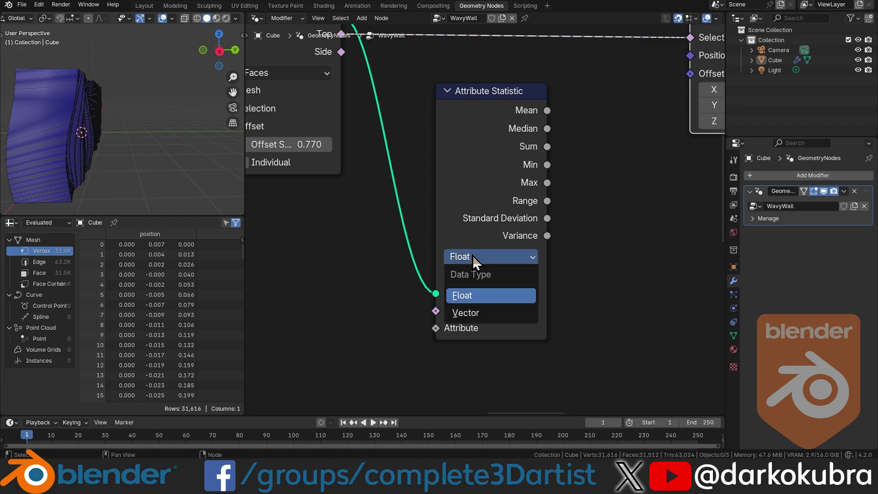
left_click(473, 309)
scroll(527, 291, "down", 1)
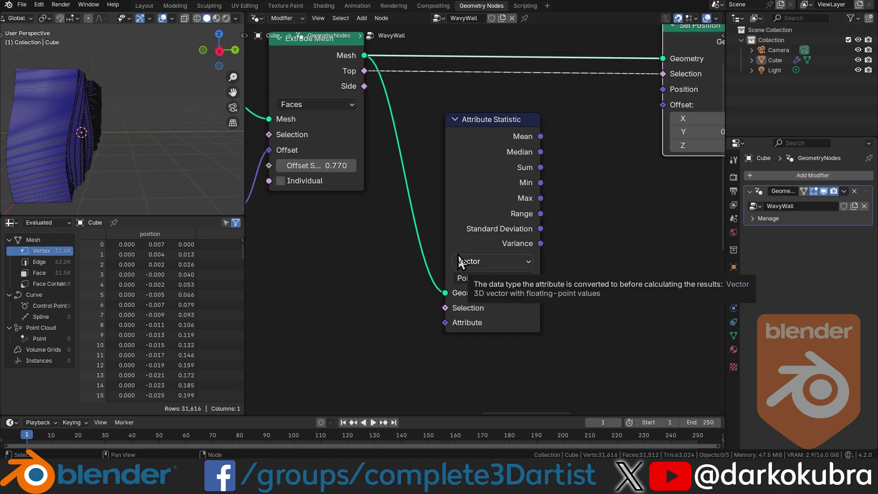
left_click_drag(364, 71, 440, 308)
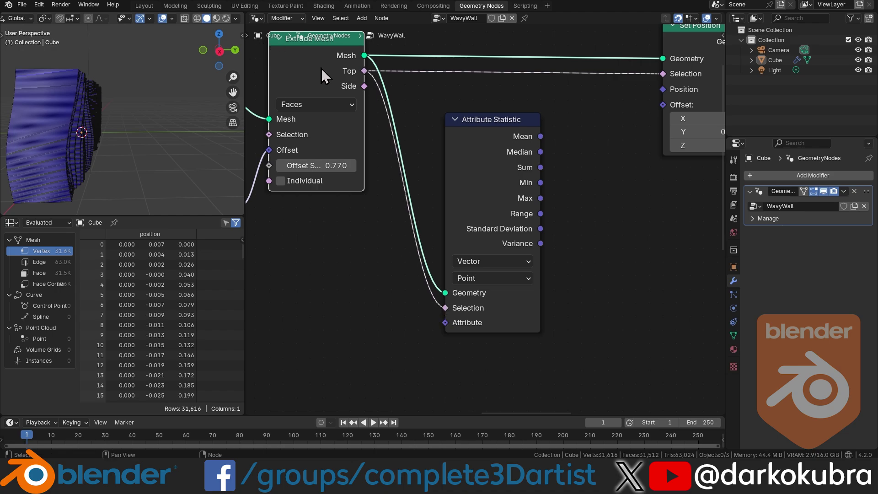
Step: Add a Position node linked to the Attribute input of Attribute Statistic
middle_click_drag(453, 330, 501, 301)
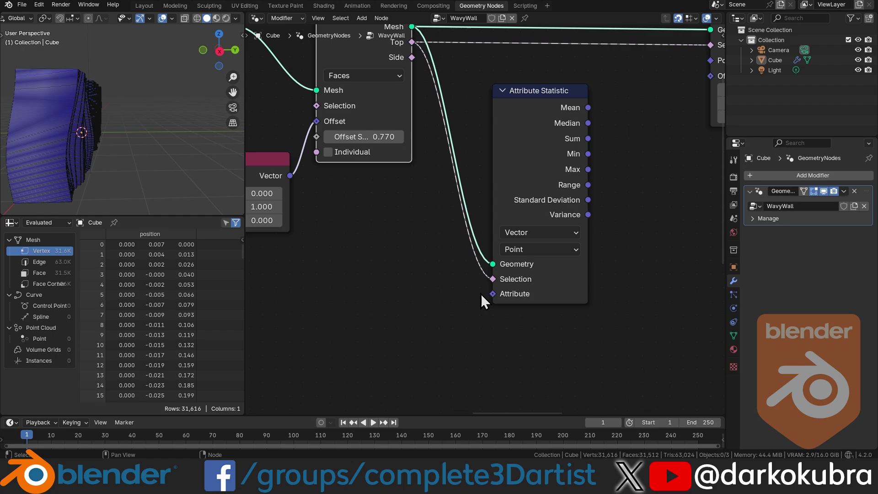
left_click_drag(489, 294, 435, 294)
left_click(372, 320)
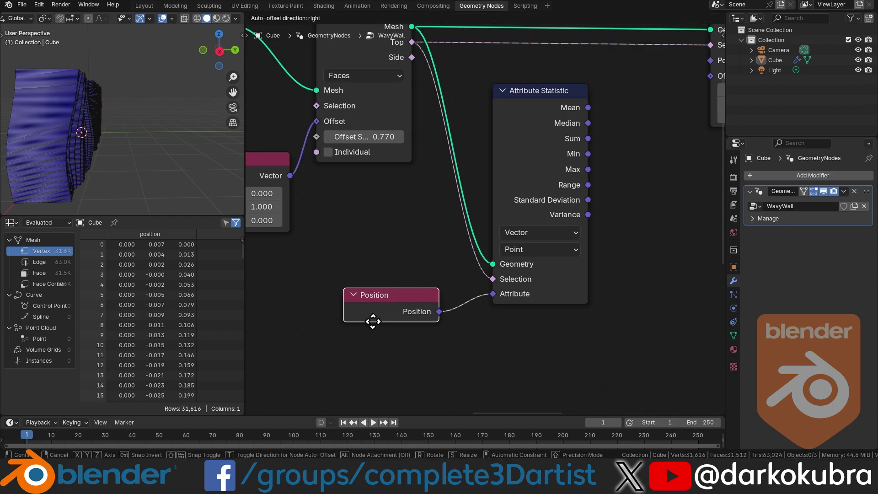
left_click(358, 303)
scroll(549, 245, "down", 3)
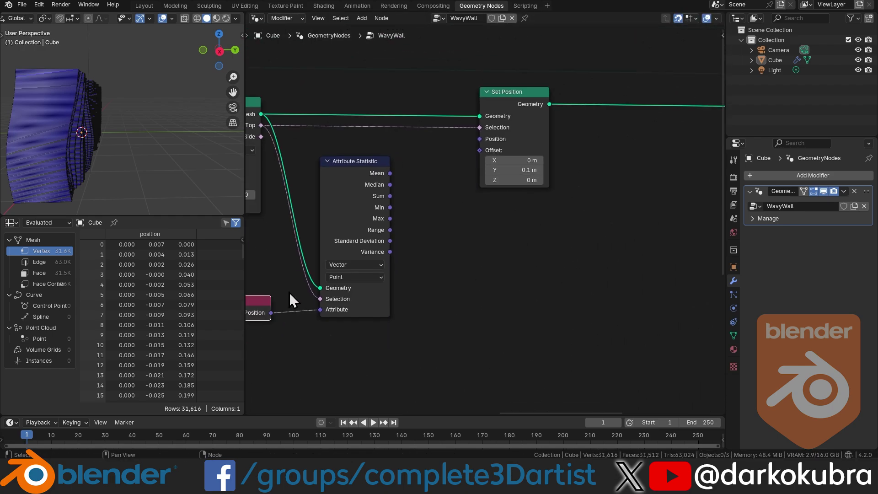
Step: Space Set Position away from Attribute Statistic, link Mean to its Position input and look over the deformed slats
left_click_drag(498, 97, 597, 96)
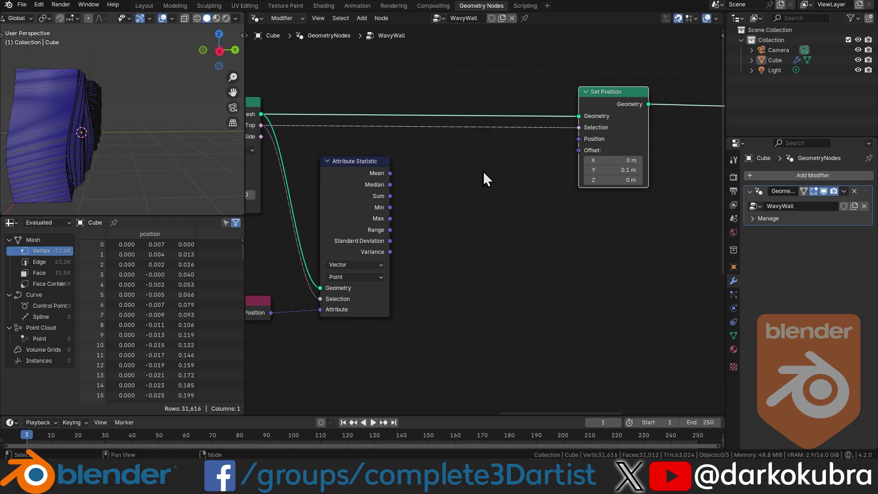
scroll(383, 190, "up", 2)
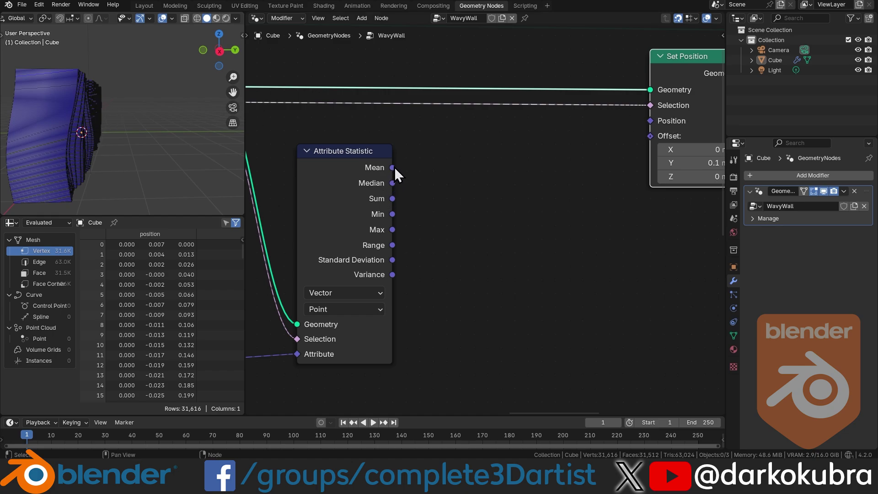
left_click_drag(391, 168, 651, 121)
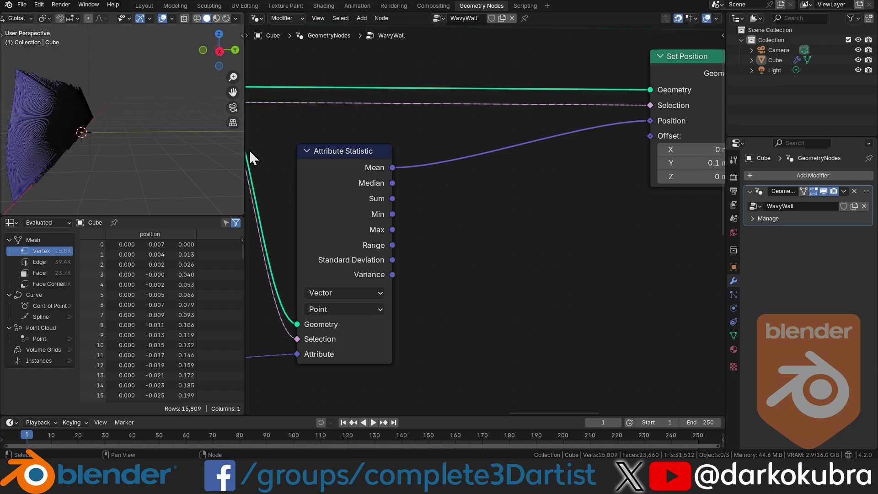
scroll(97, 140, "up", 4)
mouse_move(80, 139)
middle_mouse_down()
mouse_move(90, 117)
mouse_move(125, 155)
middle_mouse_up()
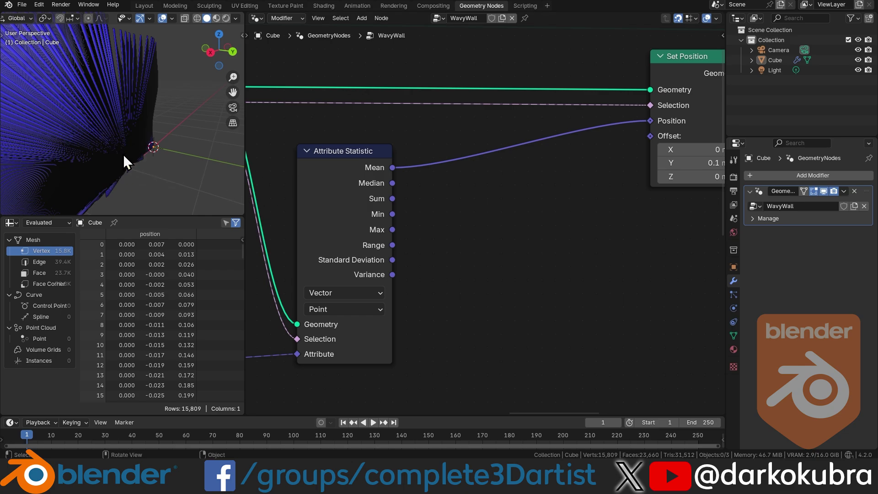
Step: Insert a Combine XYZ node between Attribute Statistic and Set Position, with Mean feeding its Y input
key("shift+a")
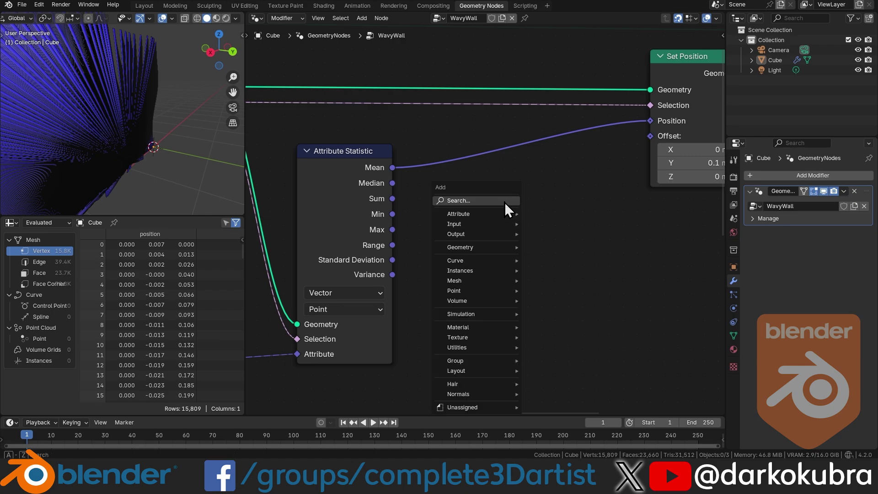
type("combin")
key("Return")
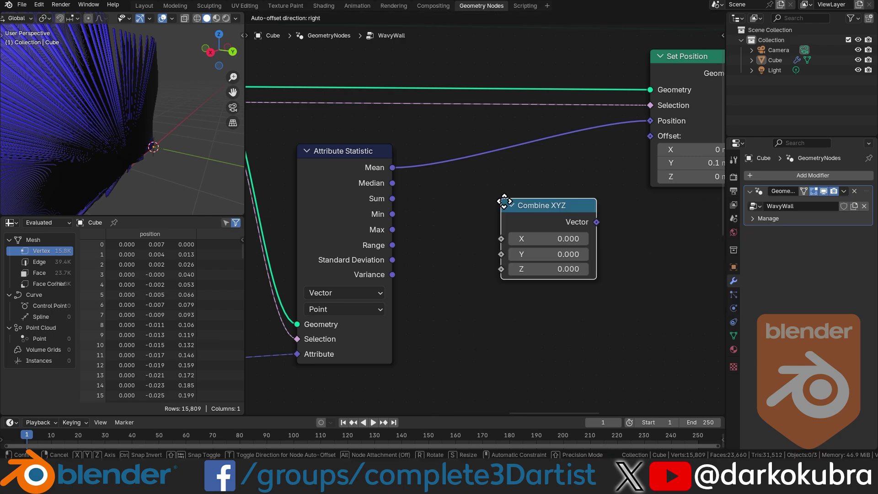
left_click(488, 137)
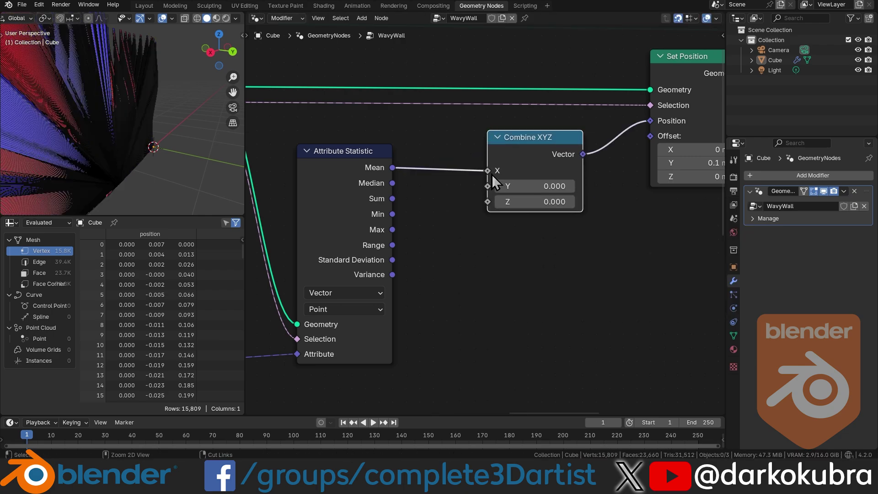
left_click_drag(489, 171, 488, 186)
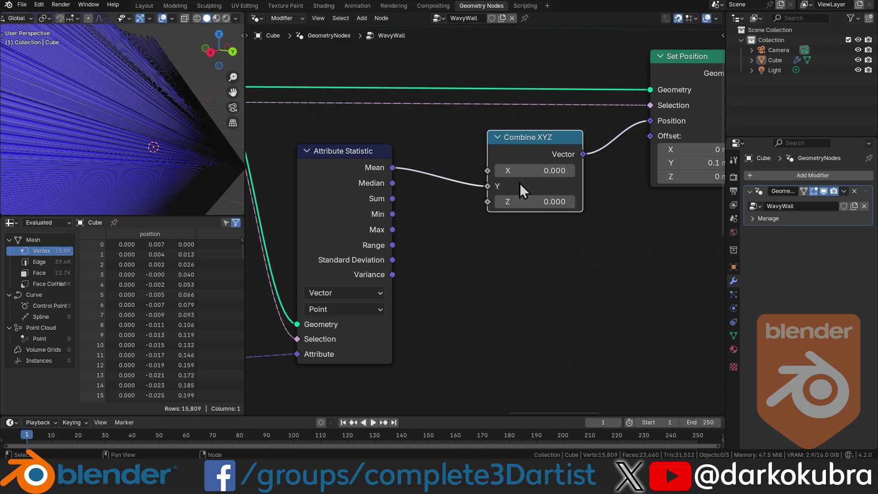
Step: Examine the wall from the side and try adjusting the X value of Combine XYZ
scroll(204, 154, "down", 5)
mouse_move(186, 144)
middle_mouse_down()
mouse_move(163, 130)
mouse_move(183, 129)
mouse_move(160, 141)
middle_mouse_up()
scroll(155, 139, "up", 5)
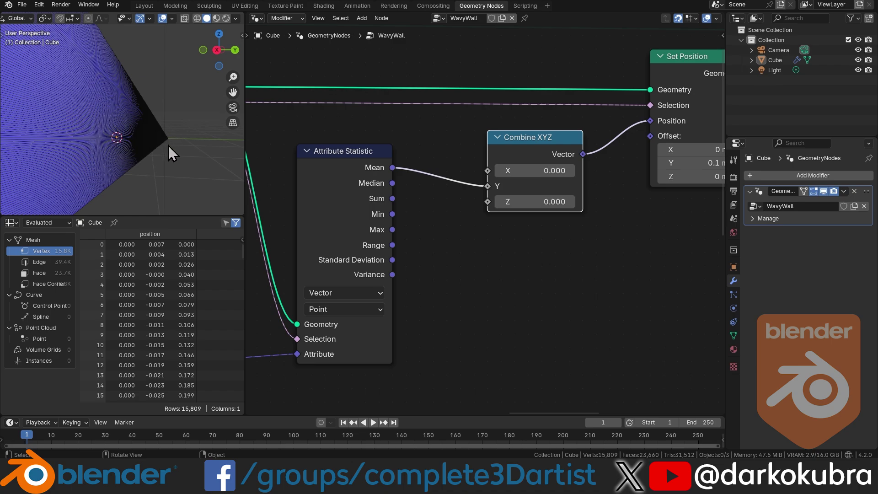
mouse_move(533, 171)
left_mouse_down()
mouse_move(494, 170)
mouse_move(547, 170)
left_mouse_up()
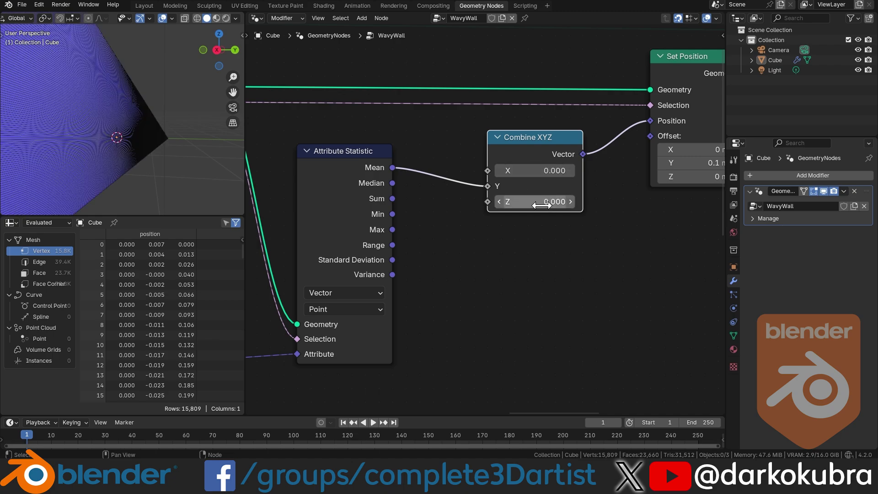
scroll(512, 247, "down", 2)
scroll(512, 247, "down", 1)
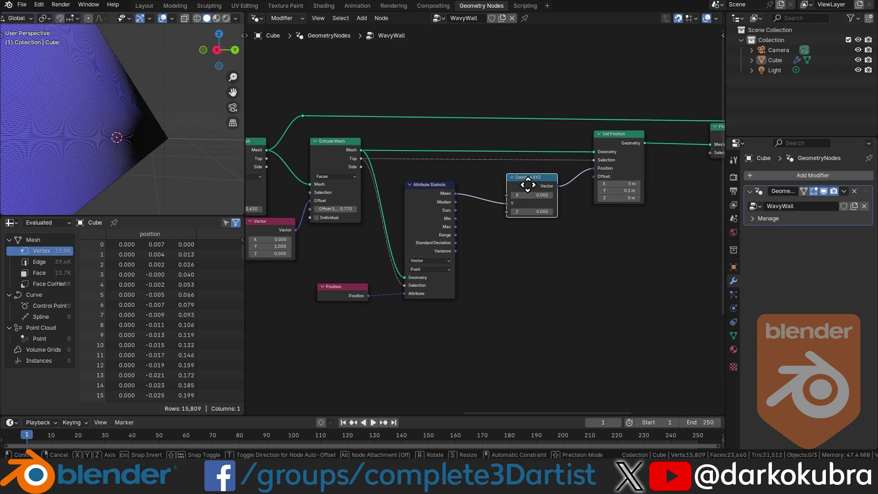
Step: Lower Attribute Statistic and Combine XYZ, duplicate the Position node and place the copy just above Combine XYZ
left_click_drag(524, 183, 525, 235)
left_click_drag(436, 190, 435, 241)
left_click(347, 287)
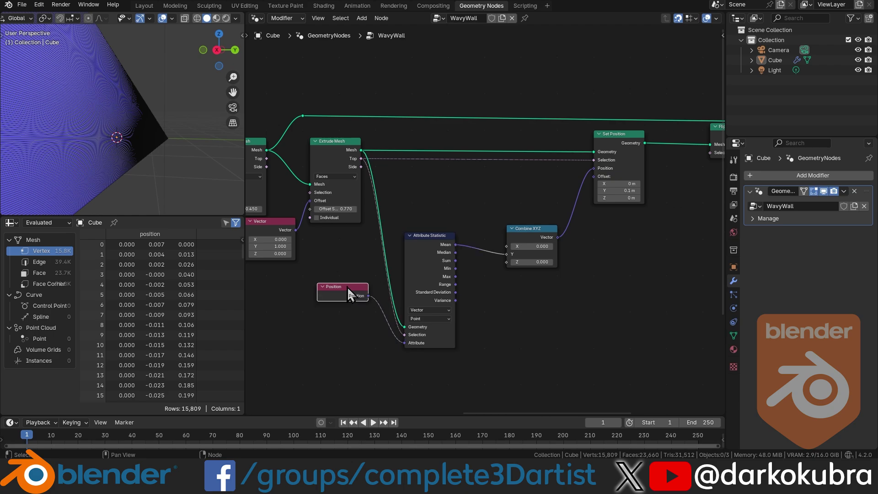
left_click_drag(347, 286, 466, 186)
scroll(452, 192, "up", 2)
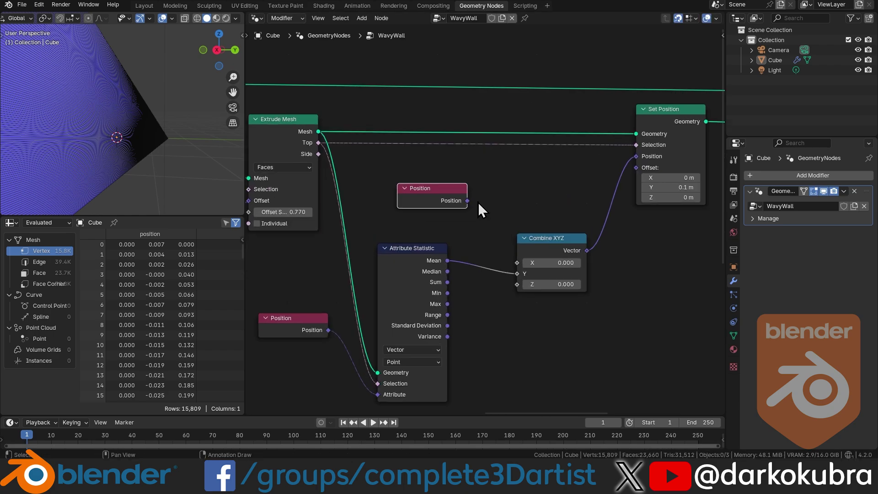
left_click_drag(552, 238, 501, 238)
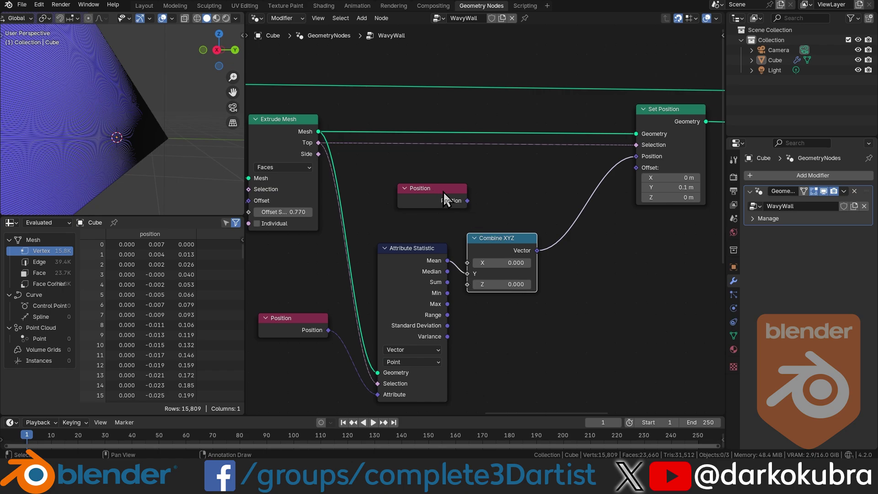
left_click_drag(443, 192, 518, 200)
Step: Insert a Vector Math node set to Maximum between Combine XYZ and Set Position
key("shift+a")
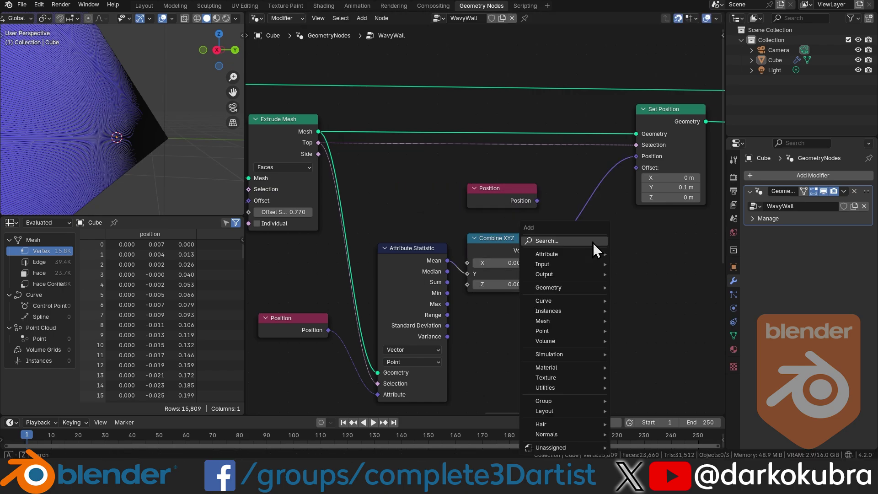
type("vectr")
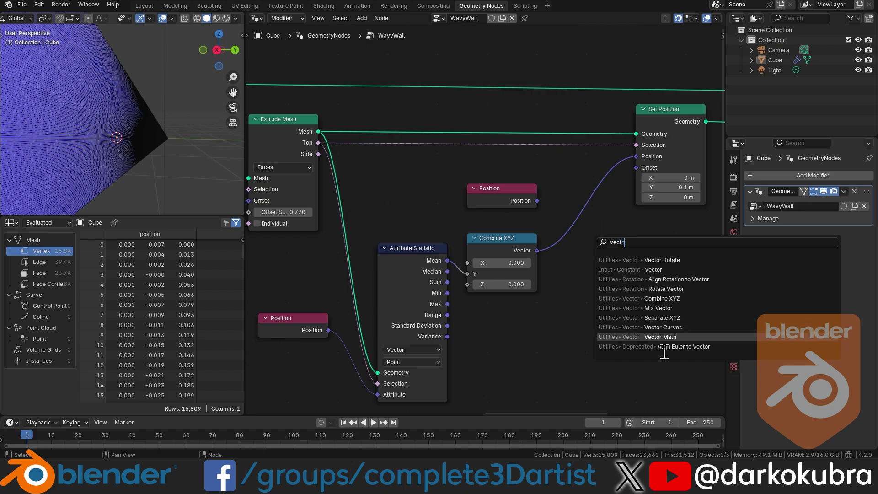
left_click(660, 337)
left_click(576, 179)
left_click(594, 204)
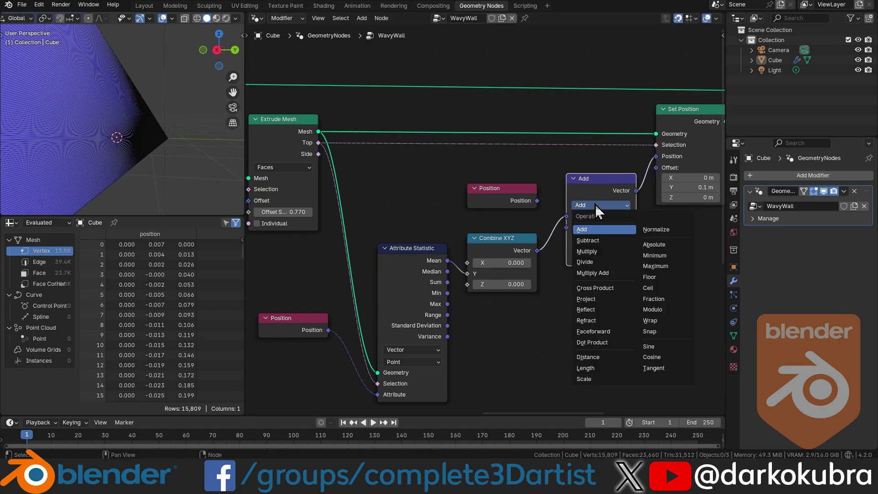
left_click(653, 265)
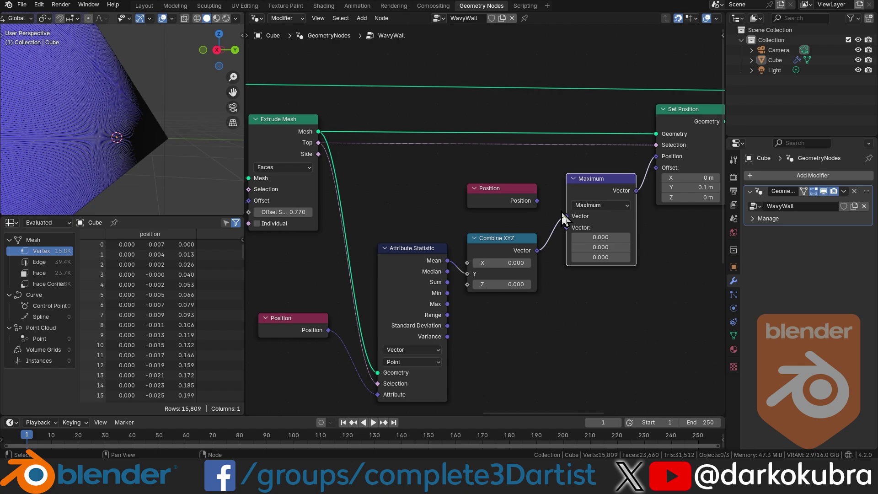
Step: Link the duplicated Position node to the second Vector input of Maximum and look over the wall
left_click_drag(537, 200, 566, 227)
scroll(81, 147, "down", 3)
scroll(107, 142, "up", 3)
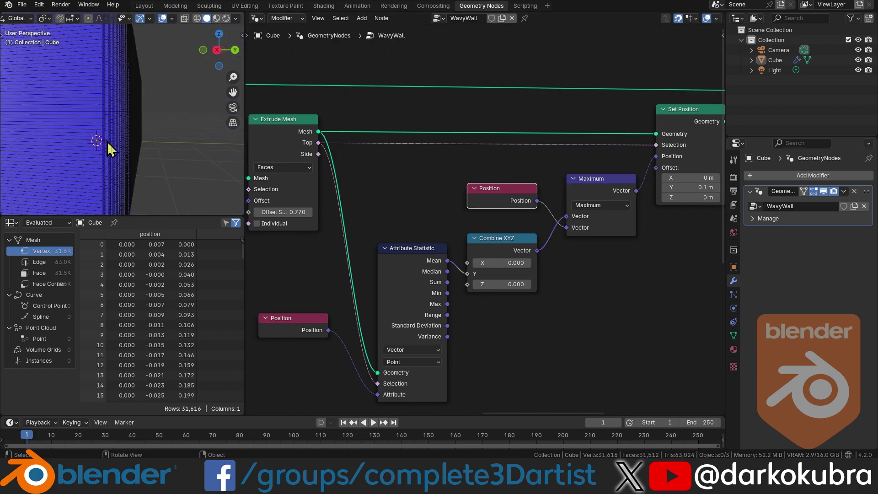
scroll(151, 136, "down", 2)
mouse_move(151, 135)
middle_mouse_down()
mouse_move(66, 142)
mouse_move(152, 143)
middle_mouse_up()
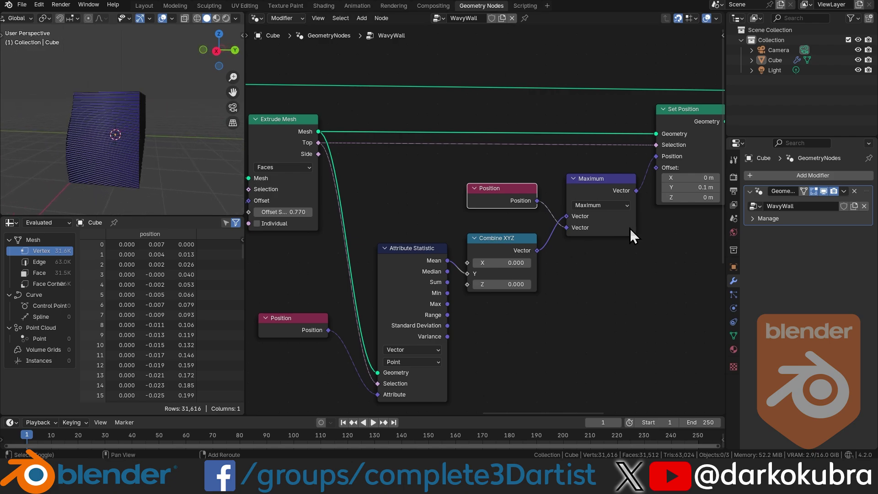
Step: Try different Y offsets on Set Position and set the value to -1 m
middle_click_drag(630, 229, 451, 270)
scroll(451, 270, "up", 2)
left_click_drag(503, 222, 486, 223)
mouse_move(154, 137)
middle_mouse_down()
mouse_move(96, 126)
mouse_move(156, 138)
middle_mouse_up()
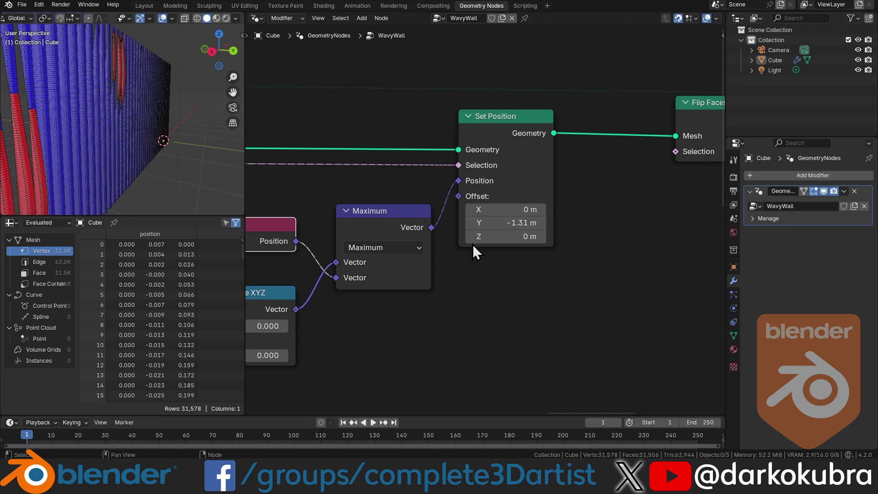
left_click_drag(503, 222, 516, 223)
left_click(501, 224)
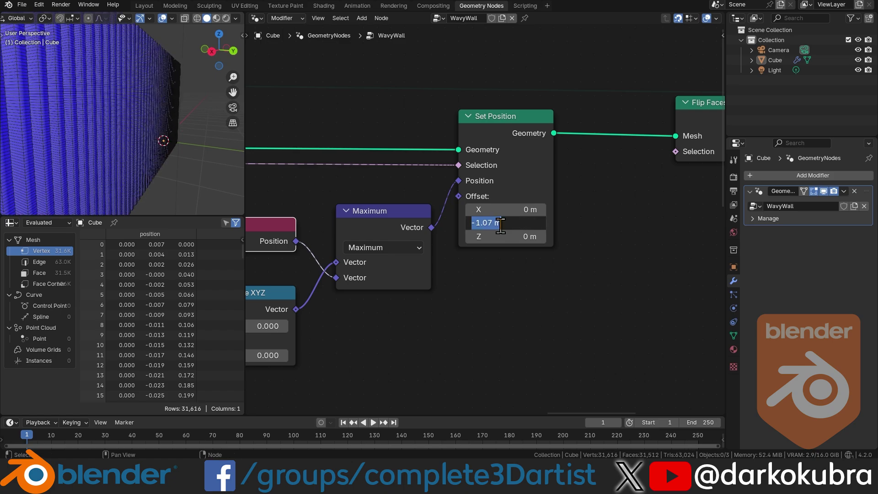
type("-1")
key("Return")
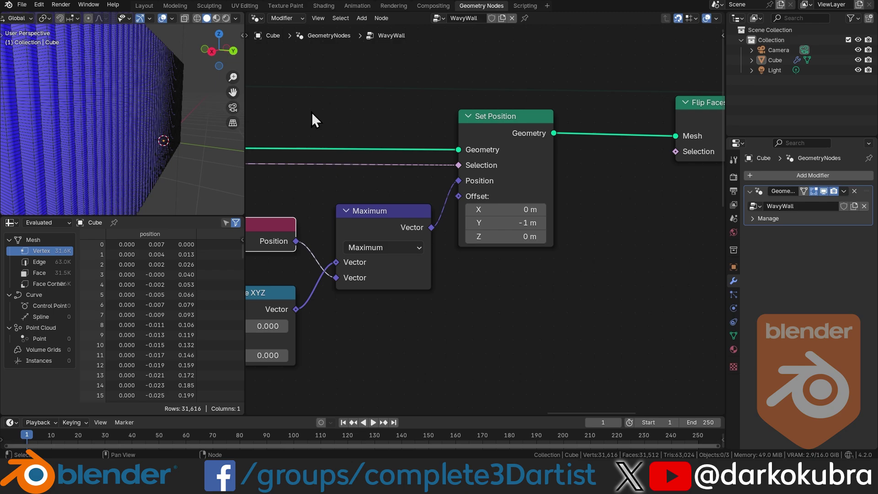
Step: Turn off the wireframe and face orientation overlays, select the wall and inspect its slats up close
mouse_move(137, 137)
middle_mouse_down()
mouse_move(192, 148)
mouse_move(202, 133)
middle_mouse_up()
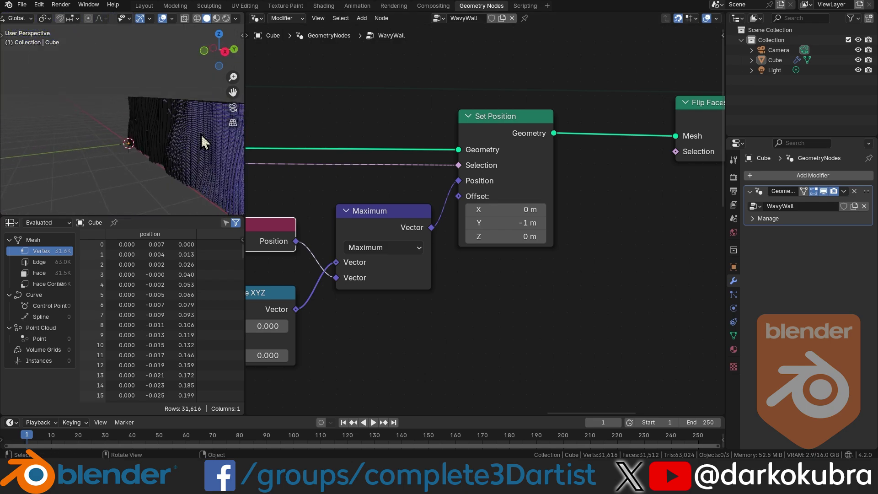
left_click(171, 18)
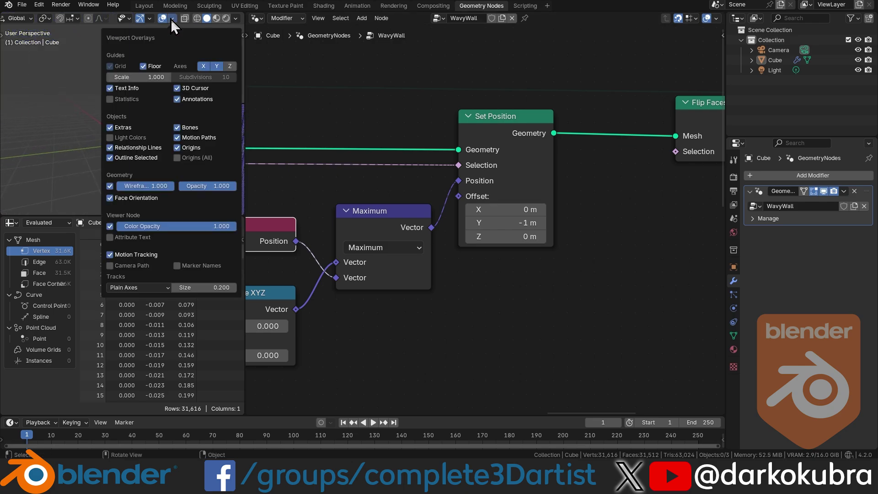
left_click(110, 185)
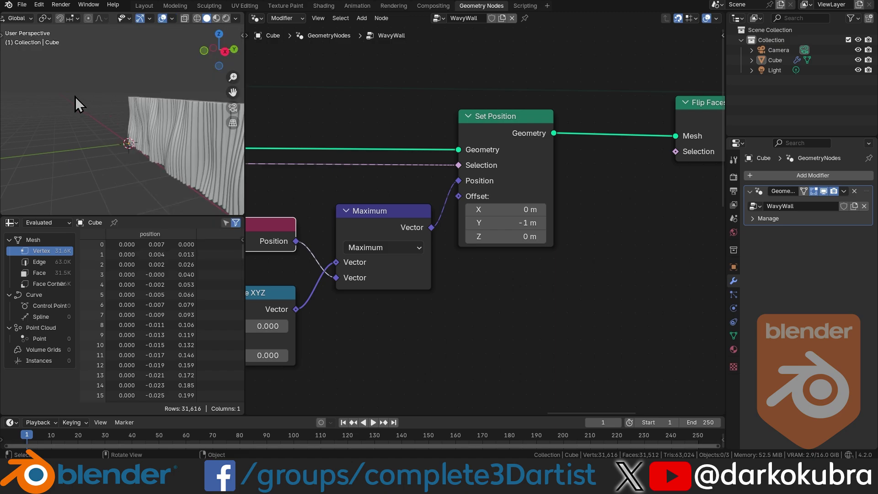
middle_click_drag(75, 97, 130, 126)
left_click(133, 123)
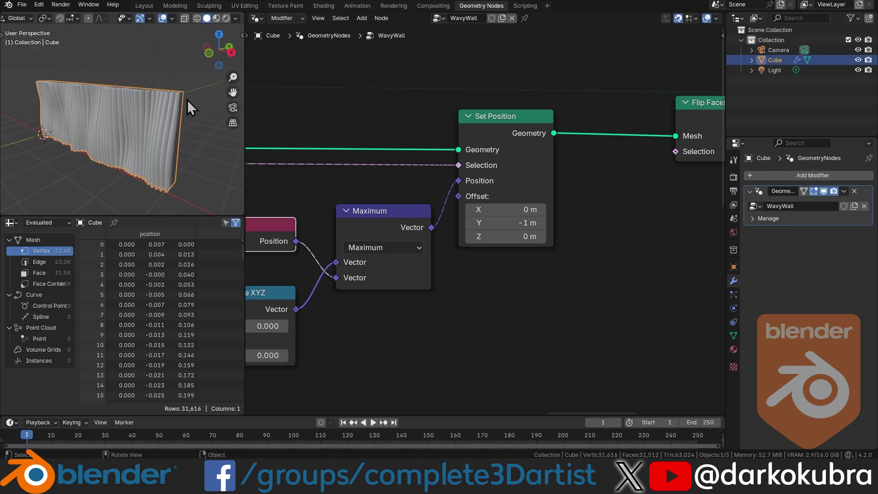
scroll(175, 116, "up", 5)
scroll(550, 208, "down", 2)
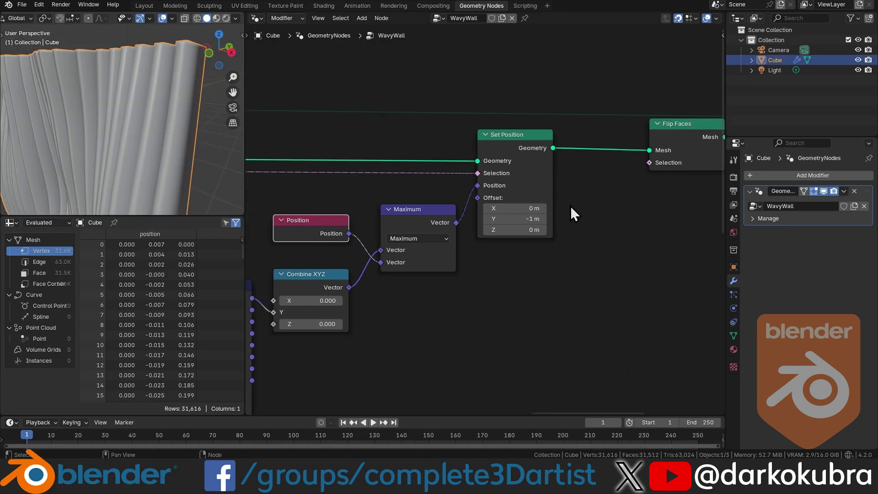
Step: Insert a Smooth by Angle node between Merge by Distance and Group Output and inspect the slat shading
middle_click_drag(570, 211, 513, 226)
left_click_drag(513, 228, 676, 205)
key("shift+a")
type("smotth")
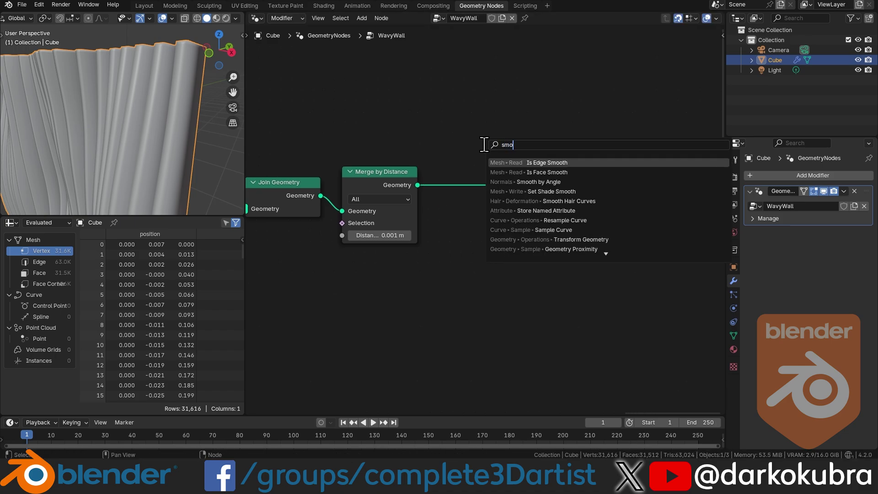
left_click(539, 181)
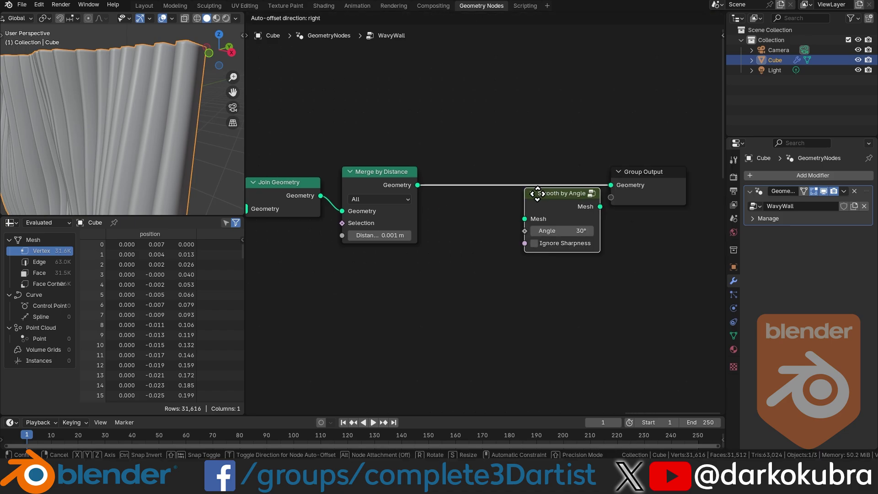
left_click(474, 172)
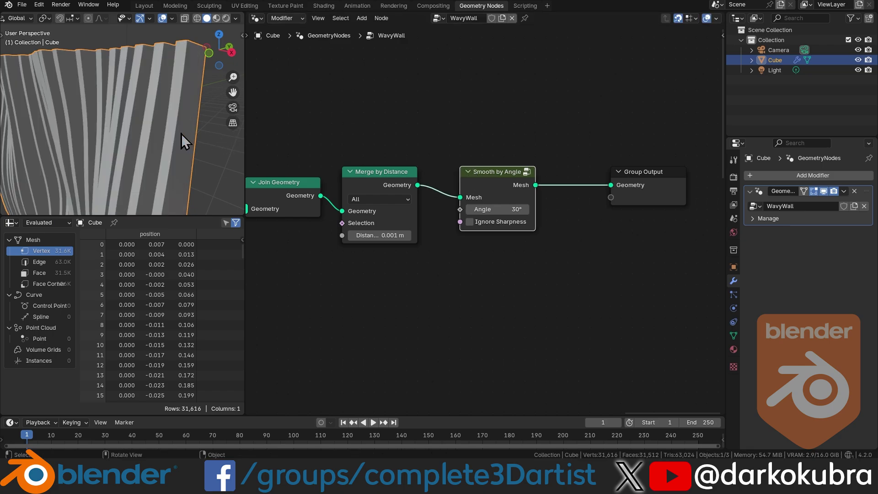
scroll(182, 134, "down", 5)
mouse_move(184, 146)
middle_mouse_down()
mouse_move(177, 130)
mouse_move(160, 132)
mouse_move(166, 123)
mouse_move(168, 144)
mouse_move(168, 122)
mouse_move(213, 145)
mouse_move(182, 145)
middle_mouse_up()
scroll(172, 102, "up", 5)
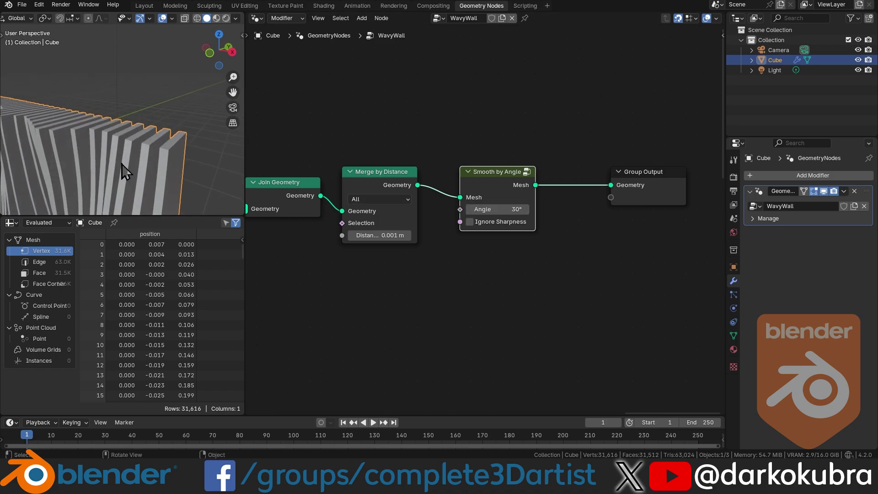
scroll(249, 181, "down", 1)
left_click(508, 280)
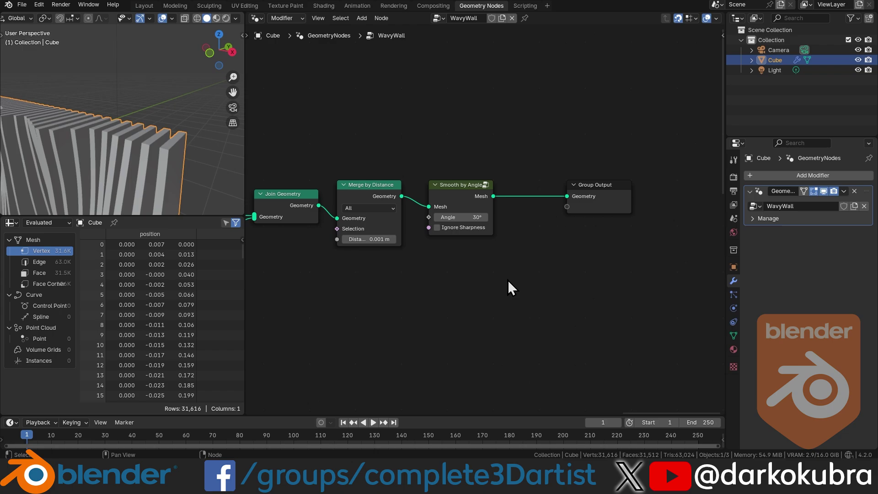
Step: Add a Bevel modifier to the wall with 3 segments and an amount of 0.01 m
left_click(803, 176)
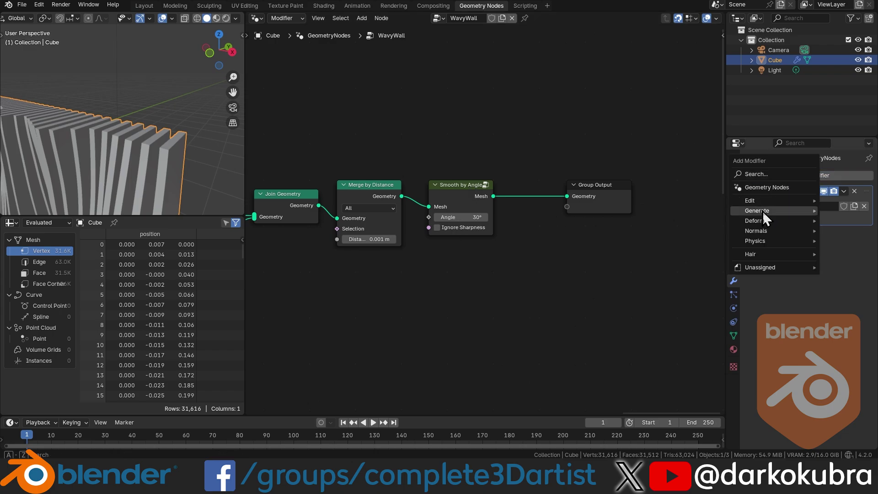
mouse_move(762, 210)
left_click(672, 221)
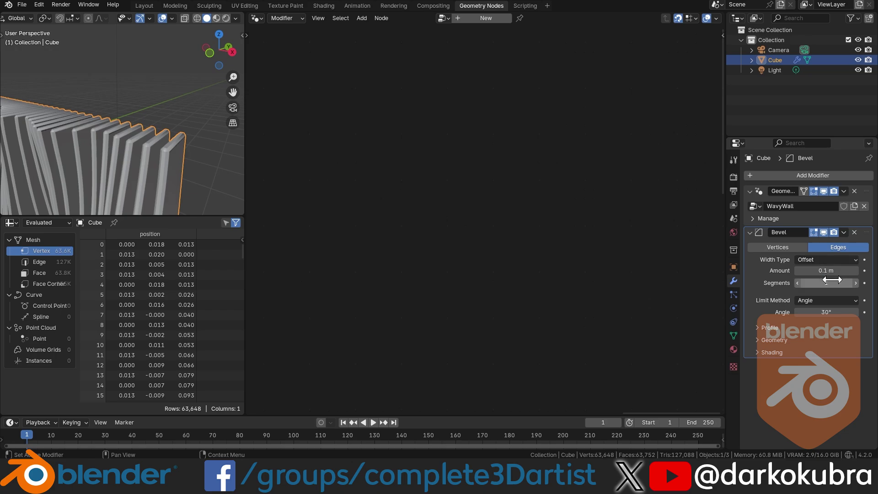
left_click(855, 283)
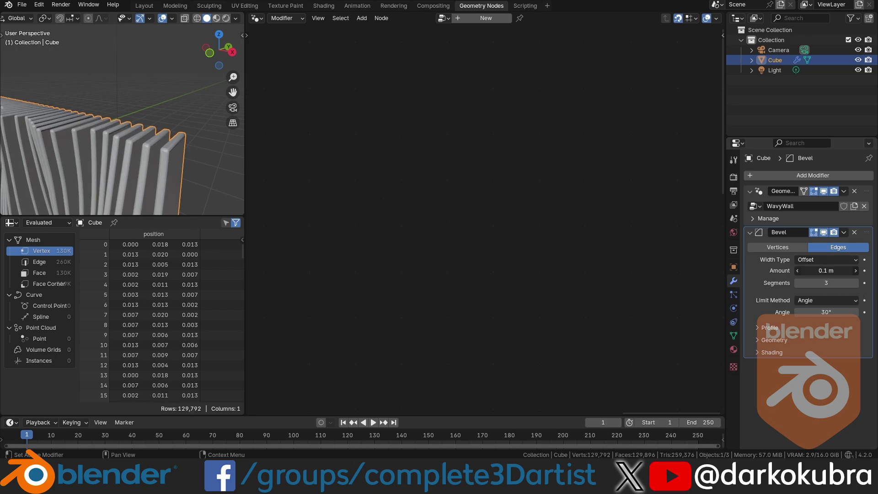
left_click(823, 270)
key("Return")
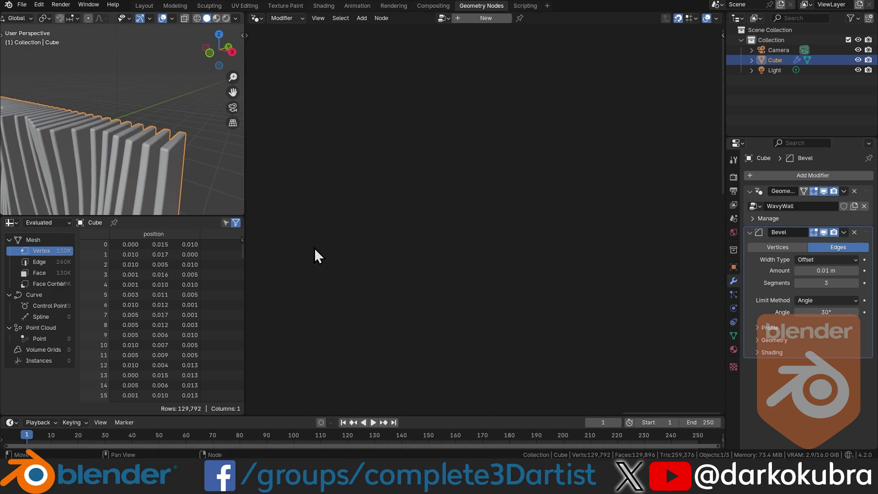
Step: Inspect the slat edges, set the Bevel amount to 0.002 m, and deselect the wall to view it whole
scroll(183, 160, "up", 5)
scroll(182, 161, "down", 2)
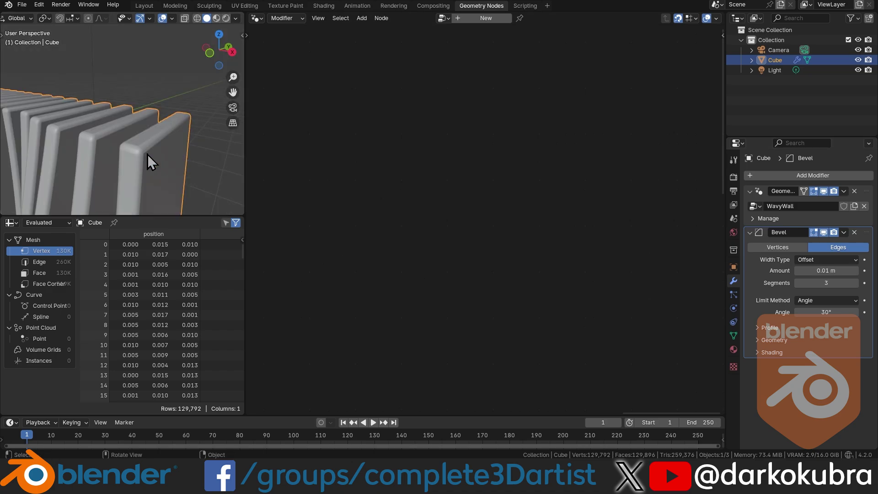
left_click(820, 272)
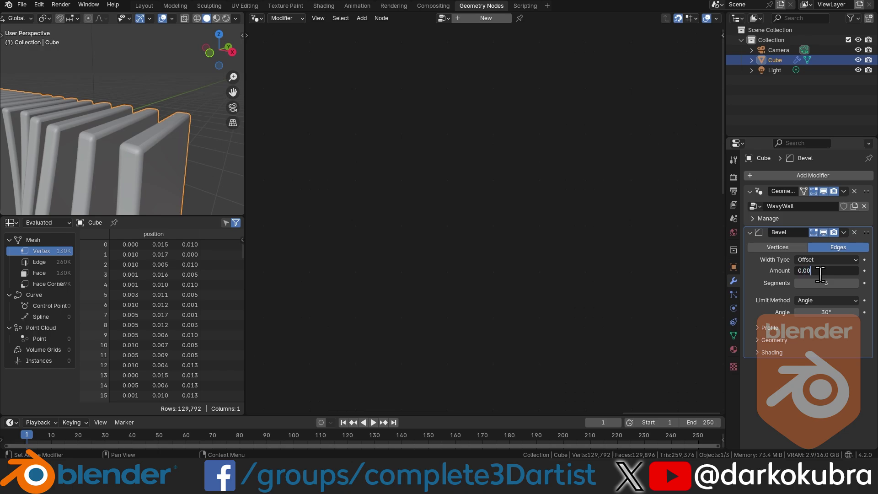
key("Return")
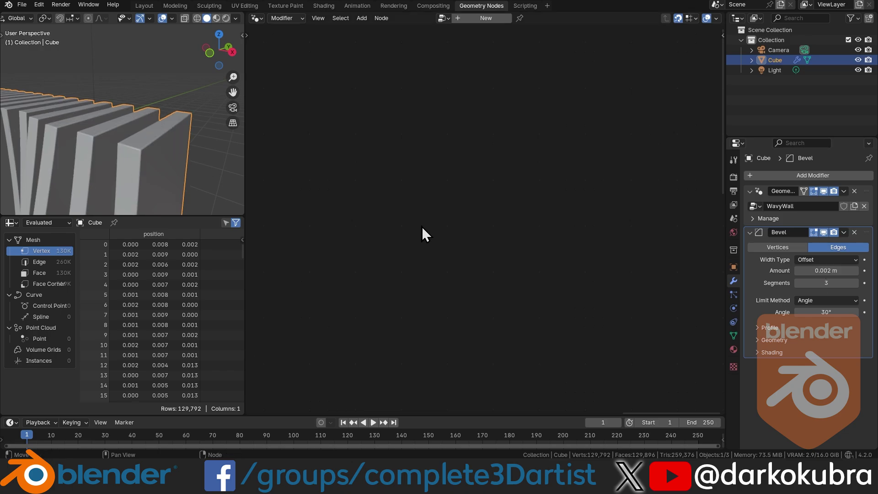
left_click(212, 146)
scroll(165, 152, "down", 5)
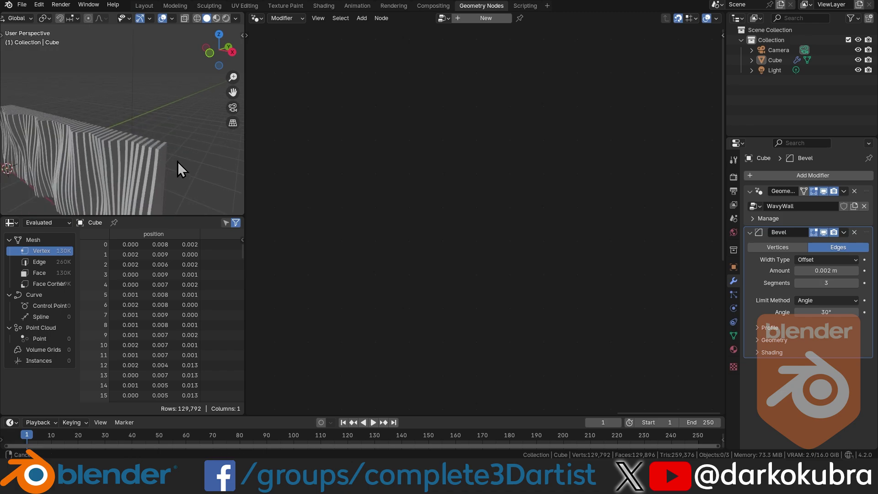
Step: Switch the viewport to rendered shading with Scene World and Scene Lights off, using the bright interior environment for lighting
left_click(226, 18)
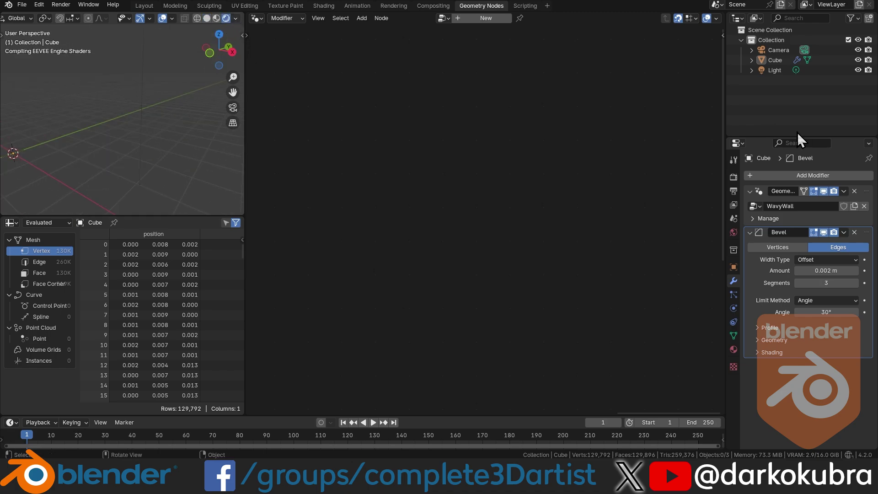
left_click(236, 18)
left_click(179, 77)
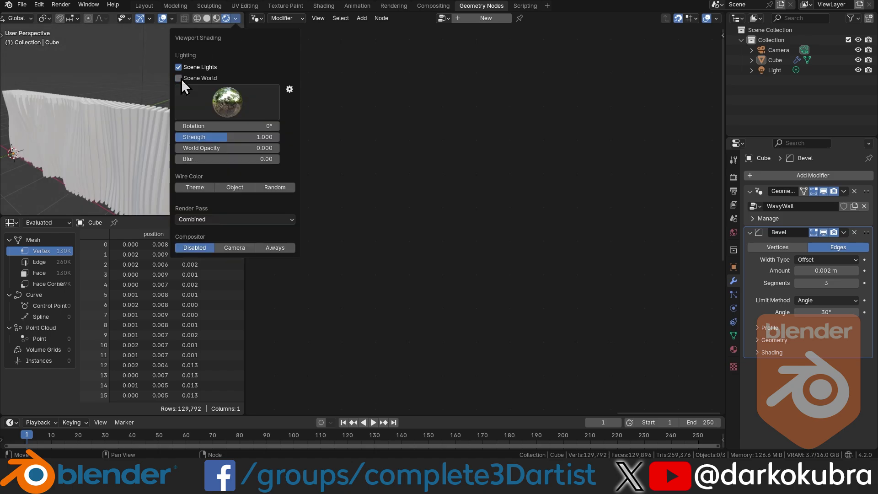
left_click(179, 67)
left_click(229, 101)
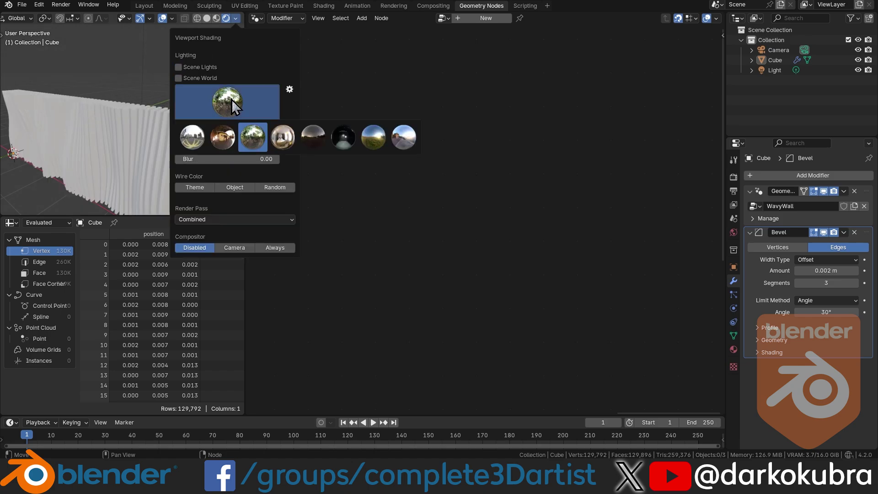
left_click(281, 138)
Step: Change the scene's render engine to Cycles
left_click(734, 178)
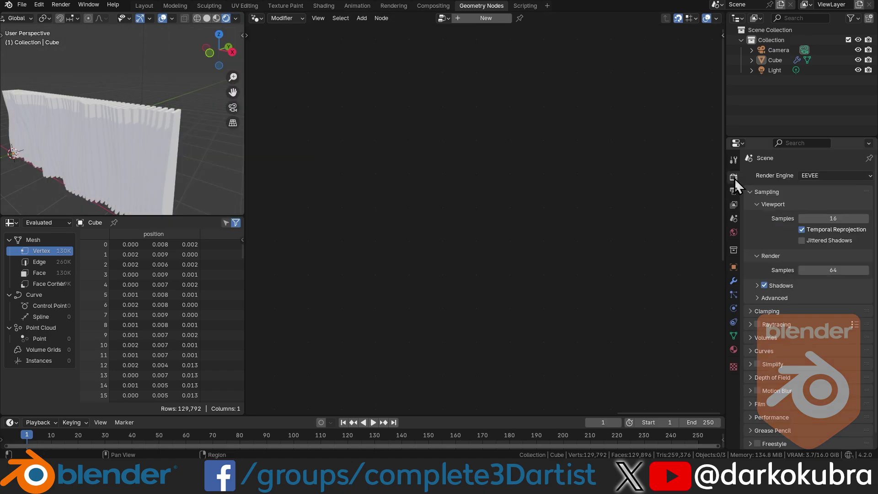
left_click(830, 177)
left_click(811, 208)
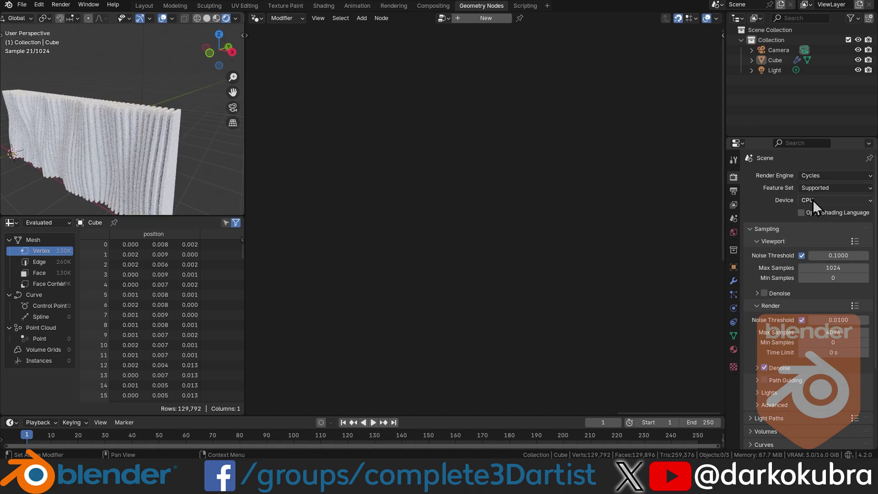
Step: Set the Cycles device to GPU Compute and enable viewport denoising
left_click(814, 200)
left_click(822, 223)
left_click(763, 293)
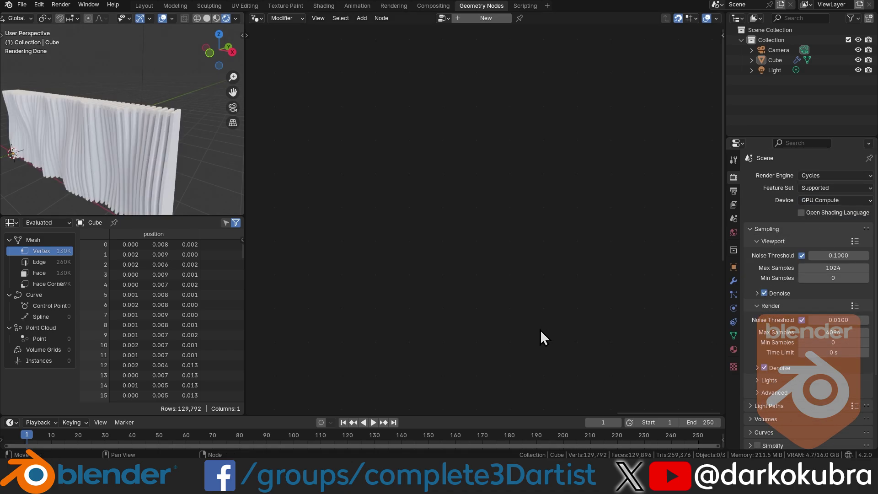
scroll(161, 148, "up", 2)
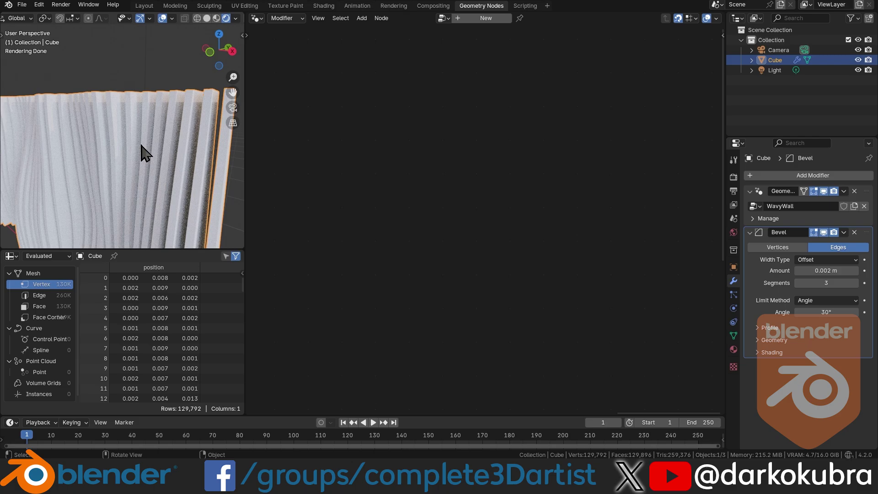
middle_click_drag(142, 153, 176, 153)
left_click(171, 64)
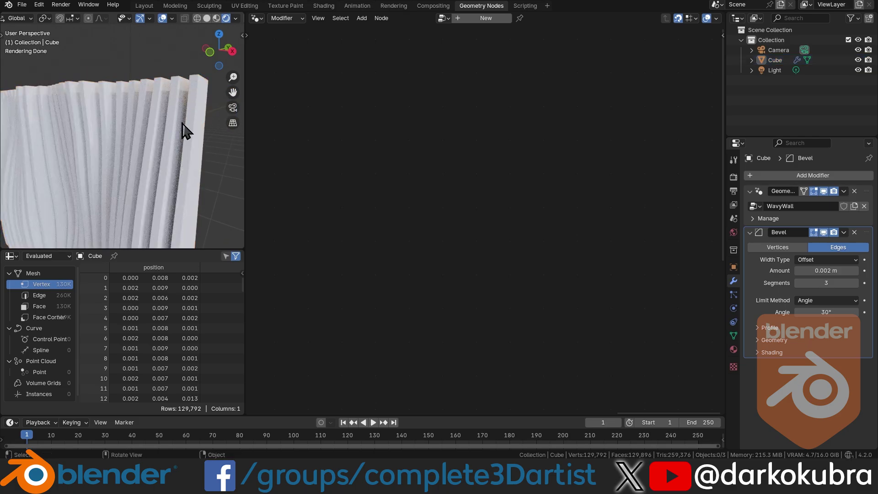
Step: Search the asset library for "wood" and add the Procedural Wood node group to the wall's material
left_click(144, 128)
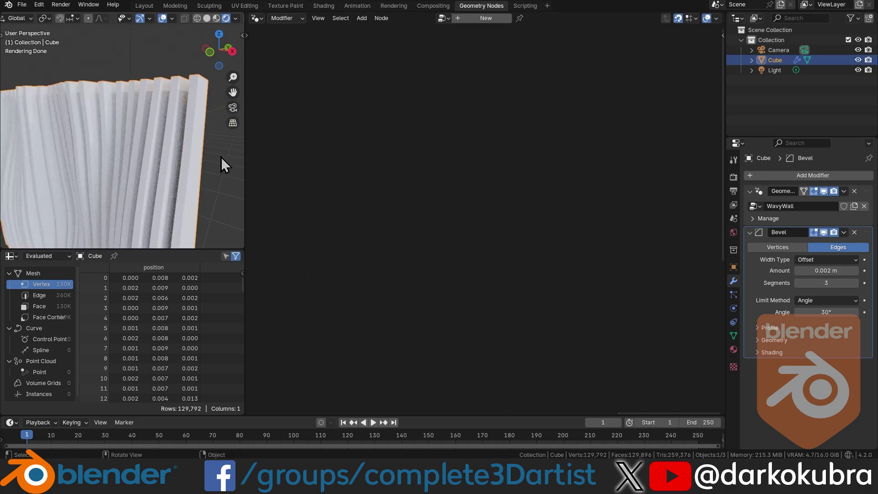
left_click(323, 6)
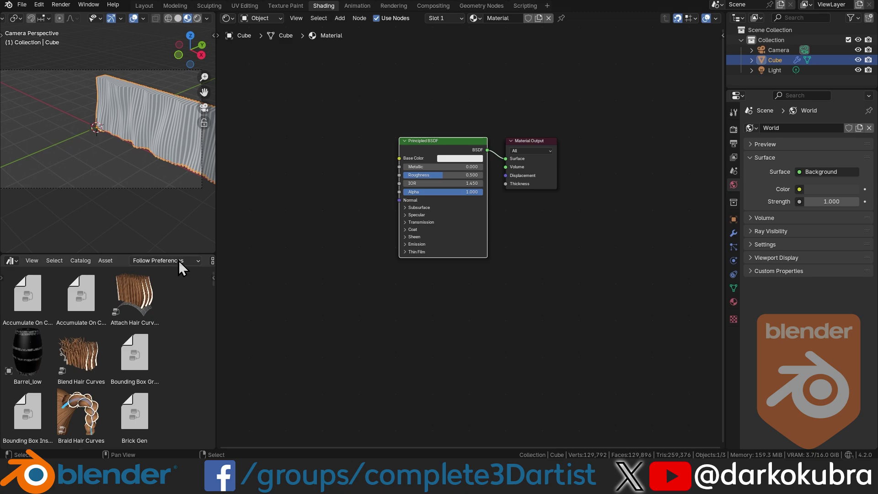
middle_click_drag(178, 260, 75, 262)
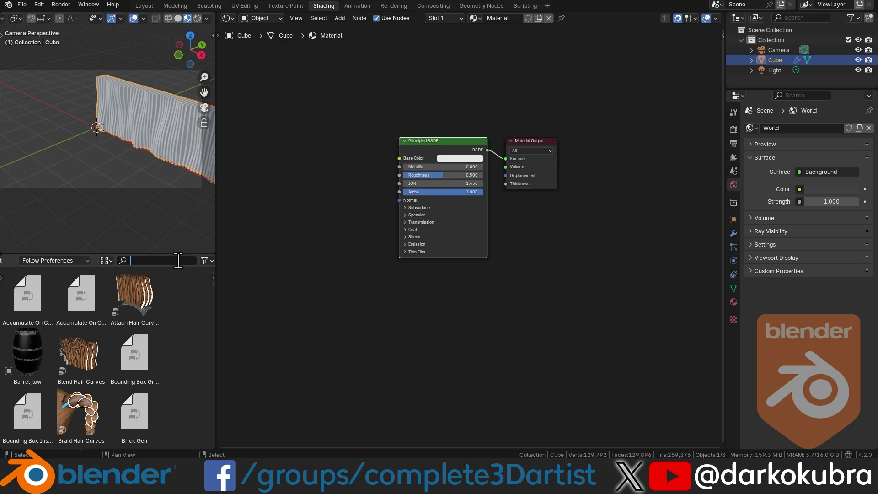
type("wood")
key("Return")
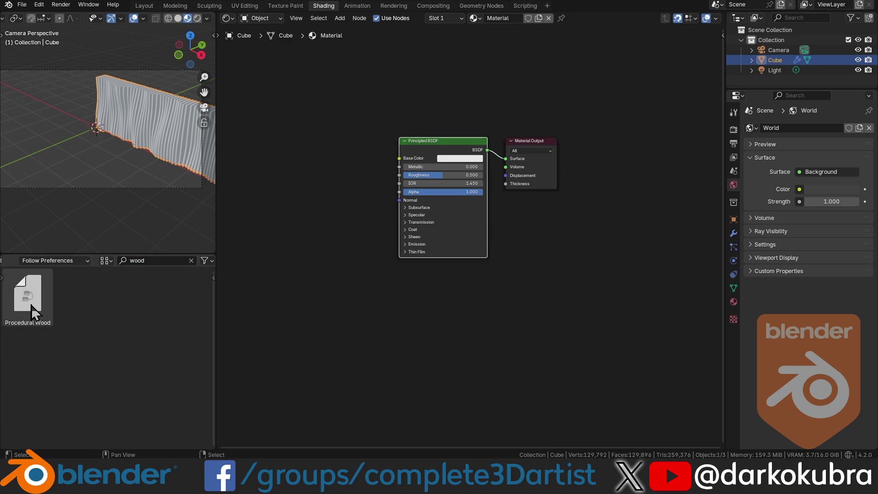
left_click_drag(31, 310, 298, 163)
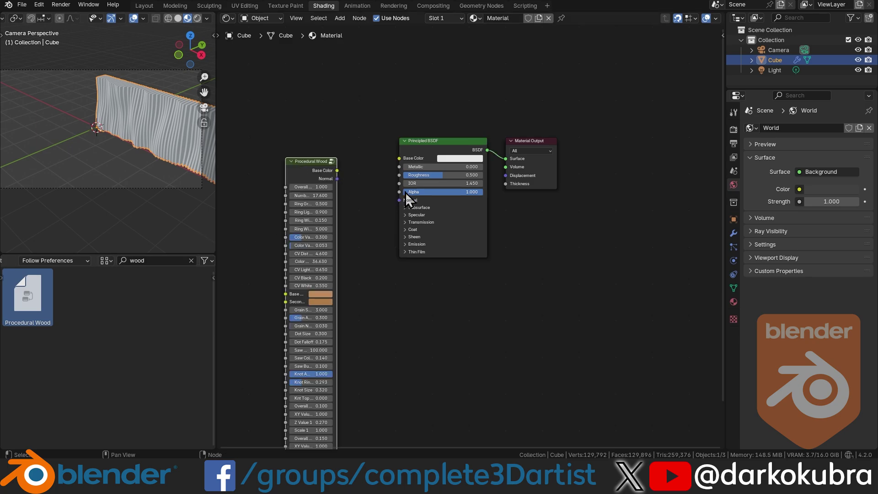
Step: Connect the Procedural Wood node's Base Color and Normal outputs to the matching Principled BSDF inputs
scroll(334, 182, "up", 2)
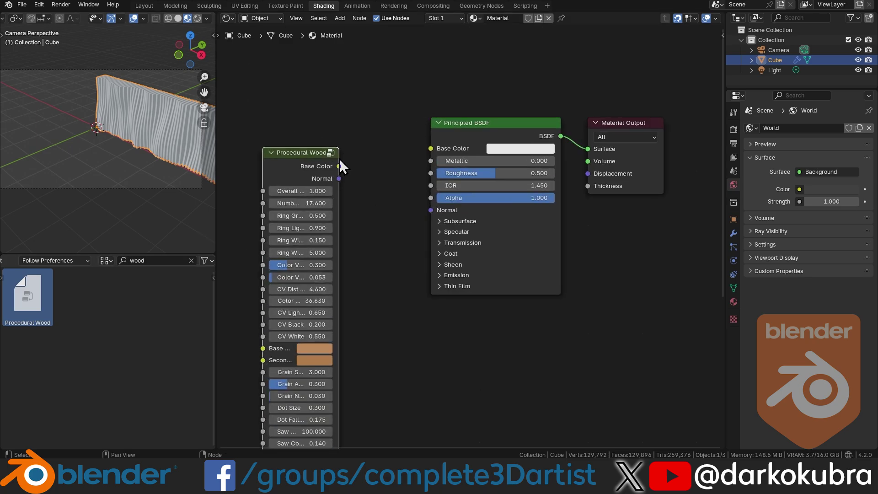
left_click_drag(336, 158, 360, 132)
left_click_drag(427, 148, 430, 148)
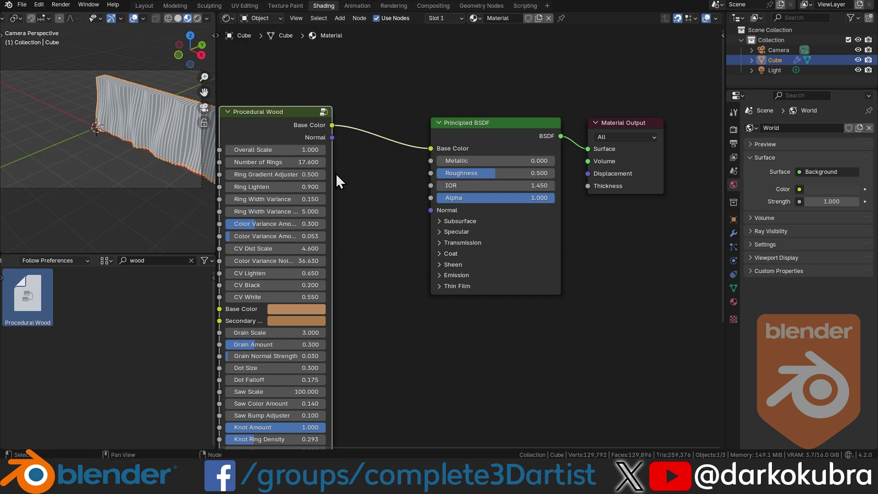
left_click_drag(333, 138, 431, 211)
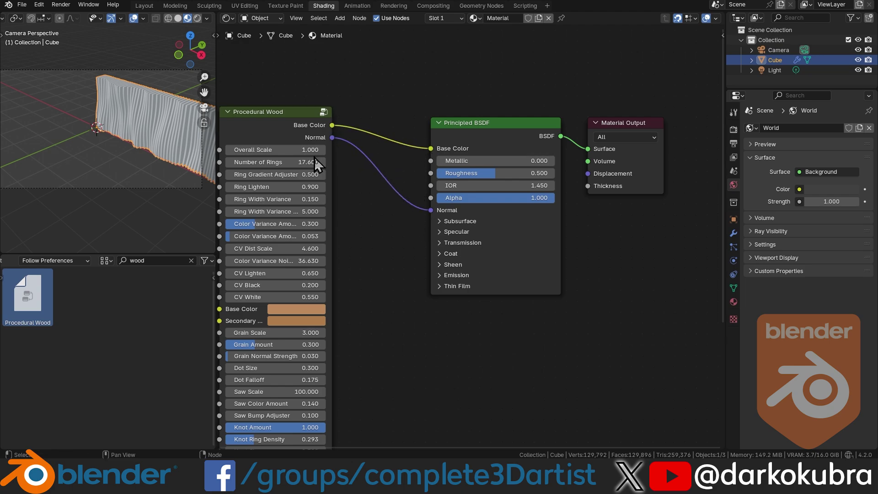
Step: Switch the shading viewport to rendered shading and rename the wall's material as Wood
left_click(197, 18)
middle_click_drag(166, 136, 103, 149)
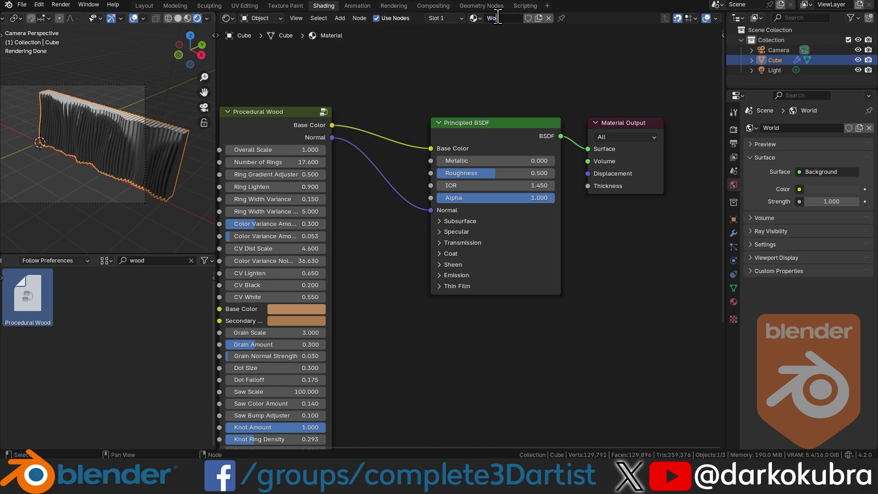
Step: Insert a Set Material node between Smooth by Angle and Group Output in the WavyWall node tree
left_click(483, 6)
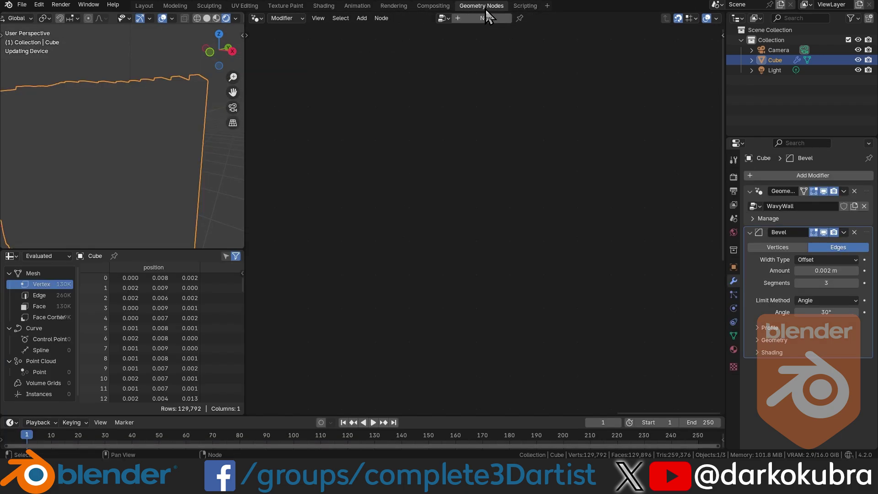
left_click(760, 193)
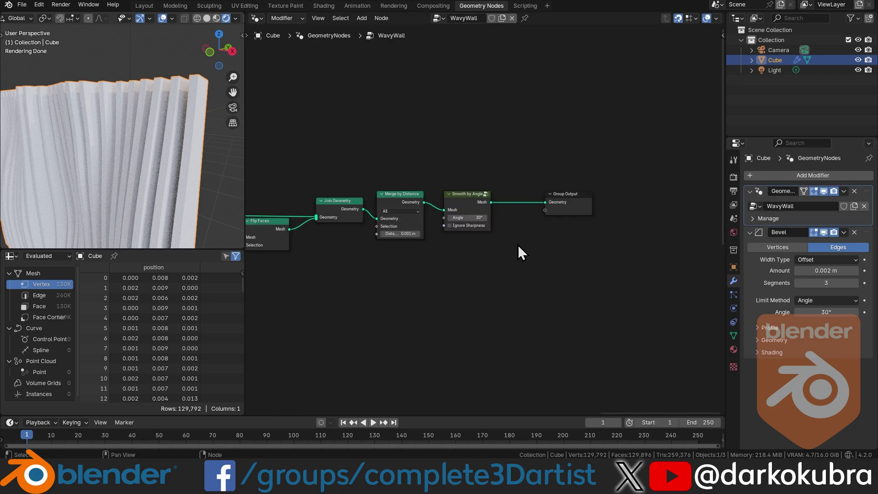
key("shift+a")
type("set ma")
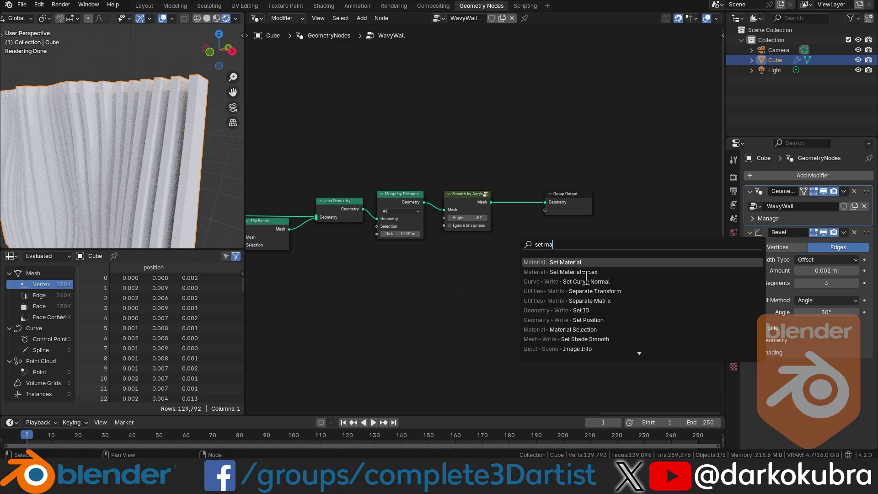
left_click(573, 262)
left_click(526, 210)
Step: Assign the Wood material in the Set Material node, deselect the wall and inspect the slats' grain up close
scroll(528, 222, "up", 2)
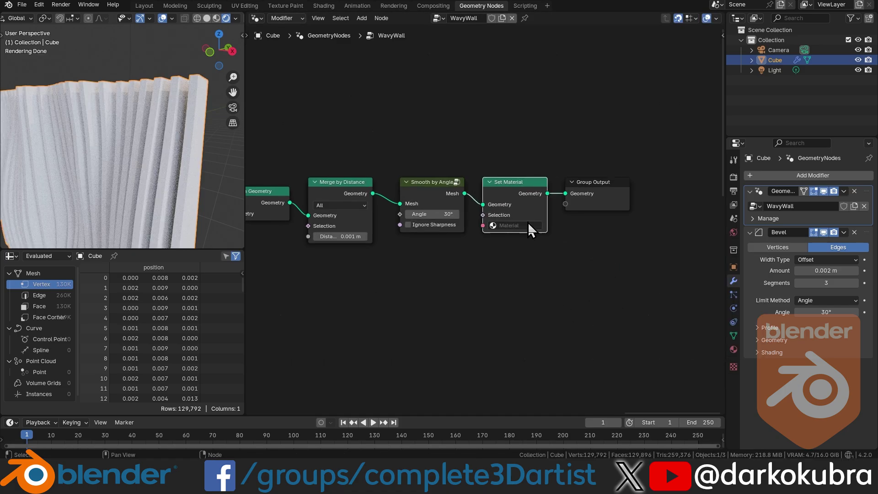
left_click(511, 239)
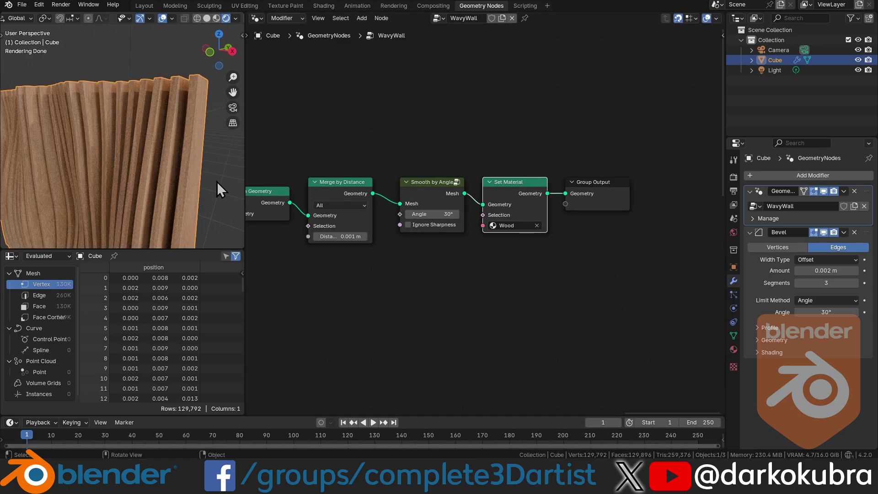
mouse_move(151, 183)
middle_mouse_down()
mouse_move(167, 188)
mouse_move(120, 189)
middle_mouse_up()
left_click(196, 171)
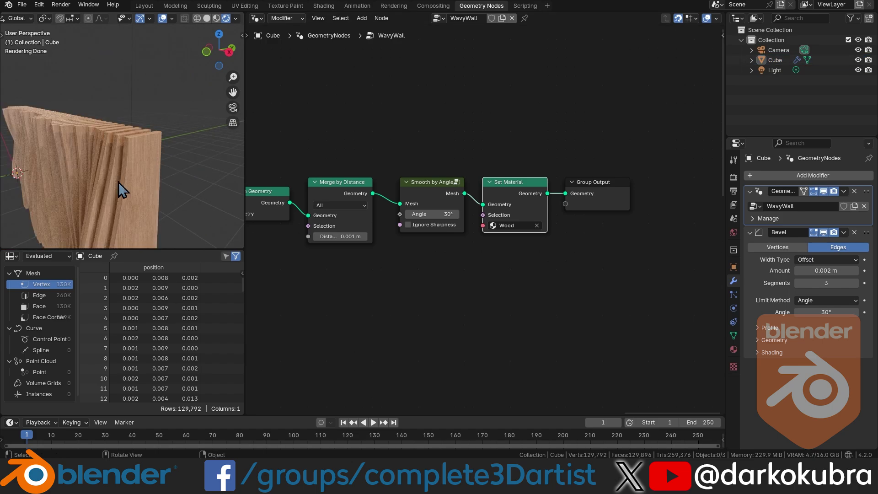
scroll(114, 192, "up", 6)
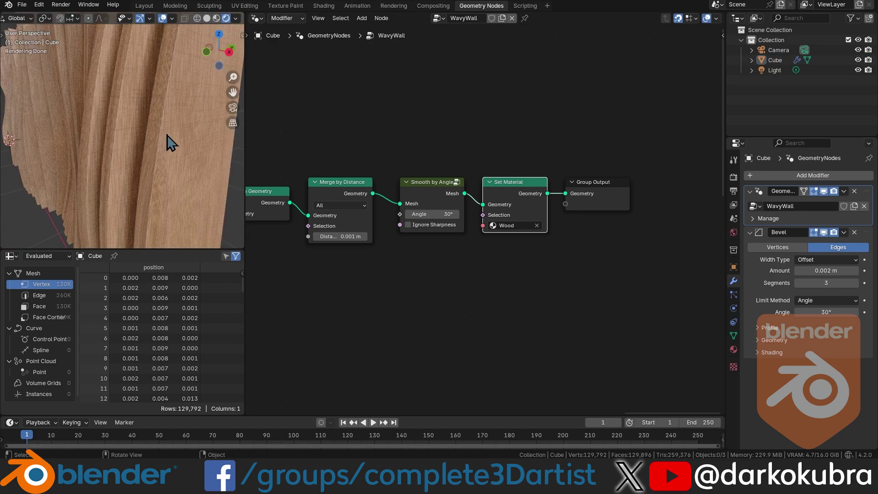
Step: Set the Saw Color Amount of the material's Procedural Wood node to 0
left_click(324, 6)
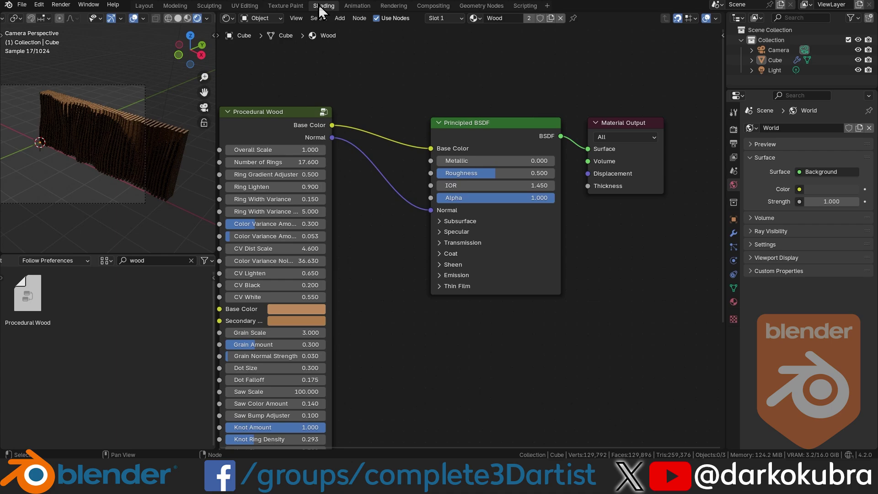
scroll(341, 335, "up", 4)
scroll(420, 232, "up", 1)
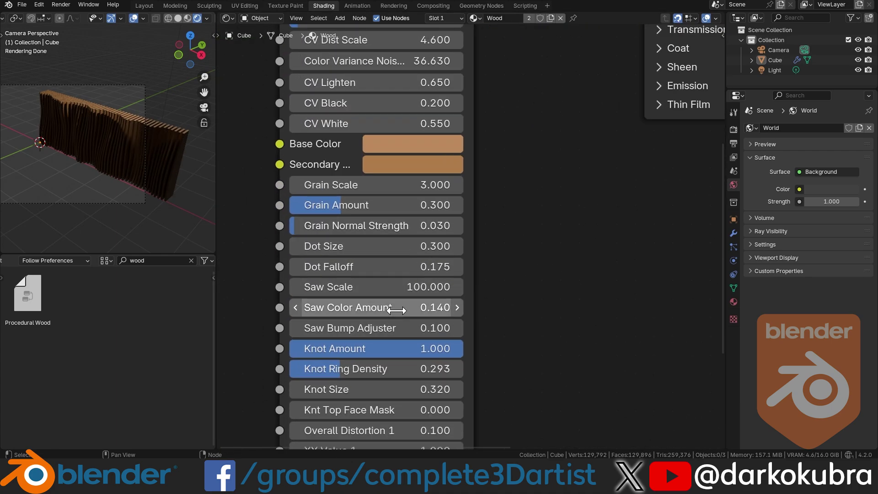
key("BackSpace")
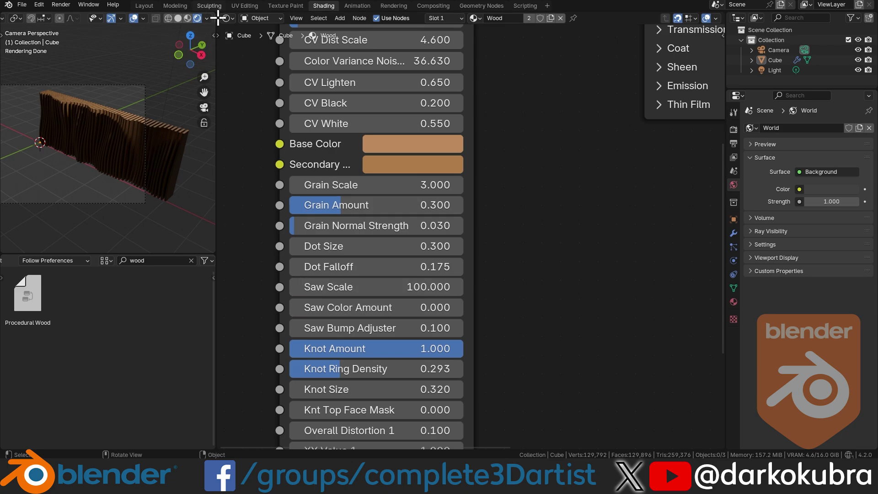
Step: Turn off Scene Lights and Scene World in the shading viewport and light the wall with the green forest environment
left_click(208, 18)
left_click(159, 110)
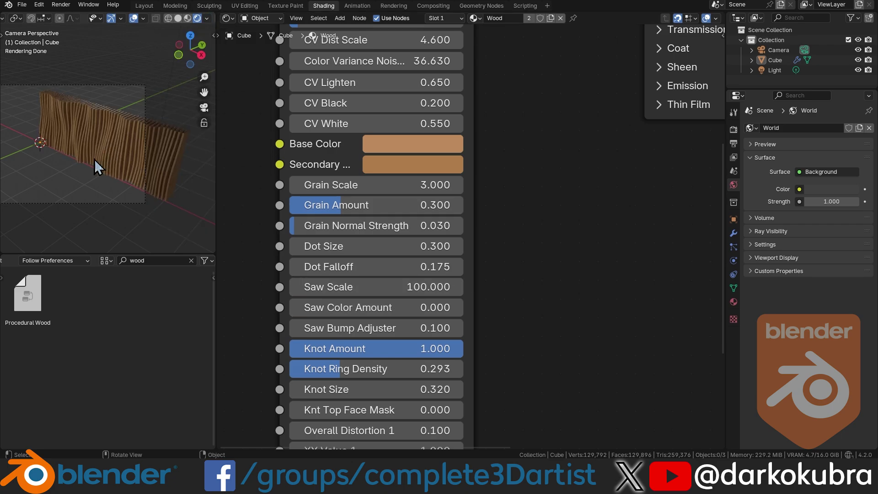
left_click(207, 18)
left_click(198, 137)
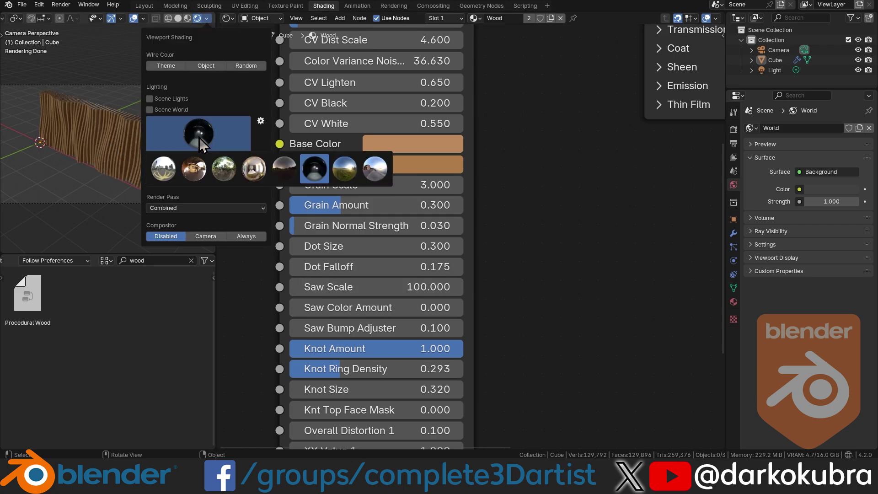
left_click(227, 165)
middle_click_drag(98, 161, 133, 127)
scroll(114, 157, "up", 5)
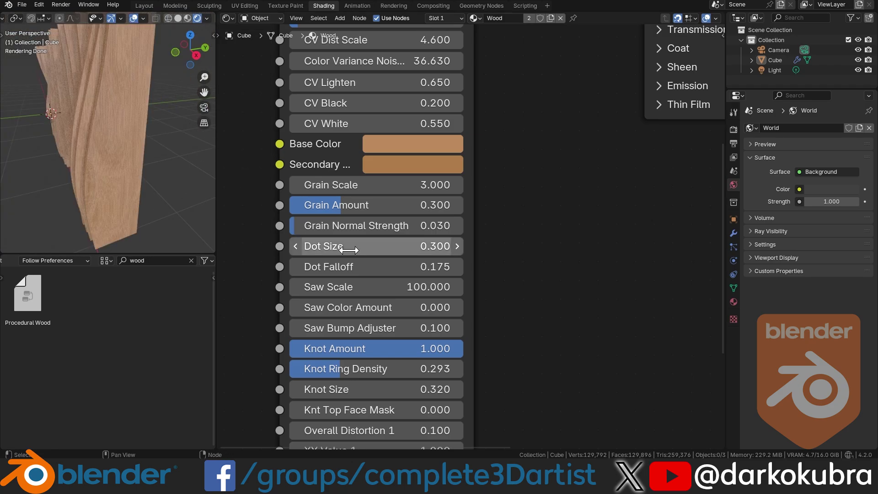
Step: Set the Procedural Wood node's Overall Scale to 1.1 and Number of Rings to 19
scroll(359, 231, "up", 1)
scroll(304, 232, "down", 3)
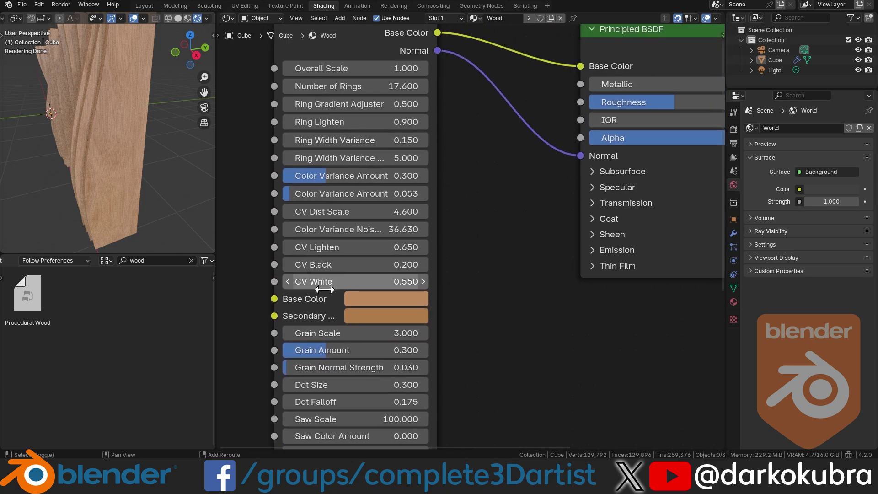
scroll(320, 174, "up", 2)
mouse_move(323, 153)
left_mouse_down()
mouse_move(361, 153)
mouse_move(298, 153)
mouse_move(329, 152)
left_mouse_up()
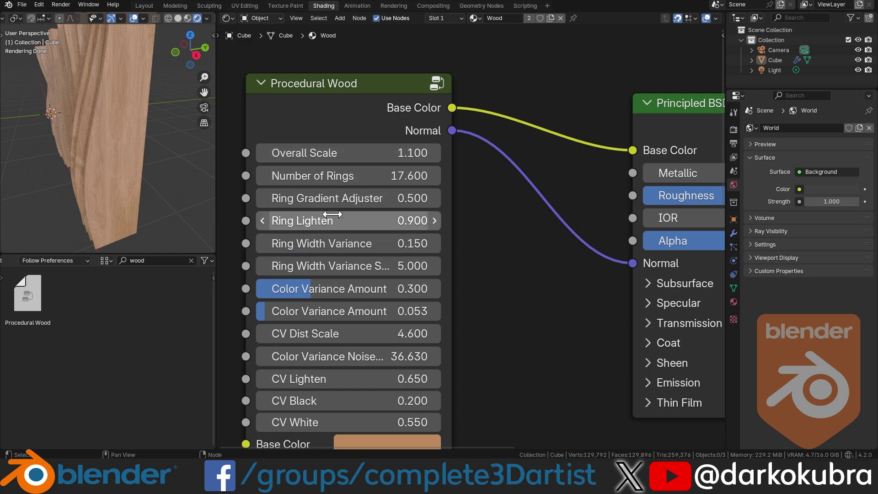
left_click_drag(365, 177, 382, 177)
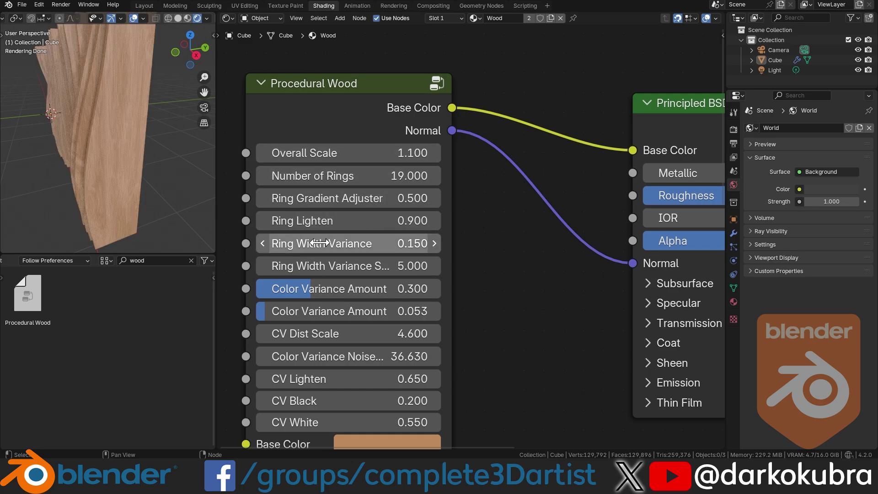
Step: Darken the Procedural Wood node's secondary color to a deeper brown
scroll(394, 320, "down", 2)
middle_click_drag(449, 378, 439, 233)
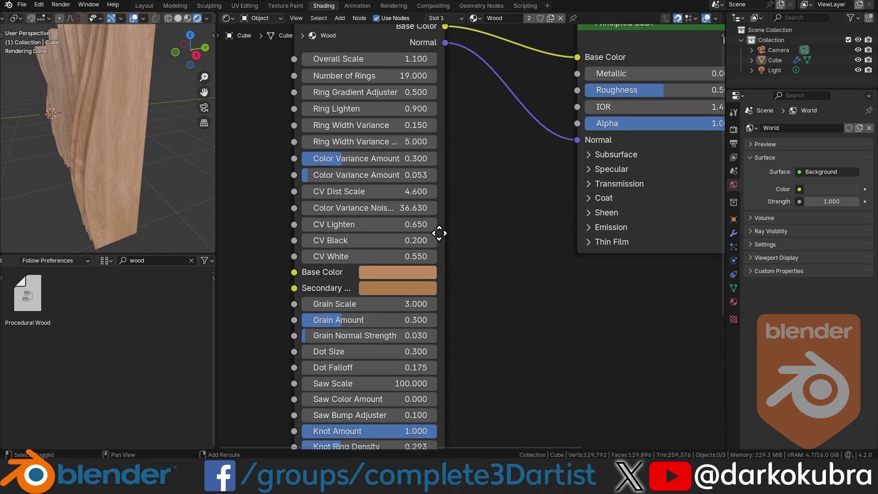
scroll(352, 296, "up", 2)
middle_click_drag(394, 287, 383, 213)
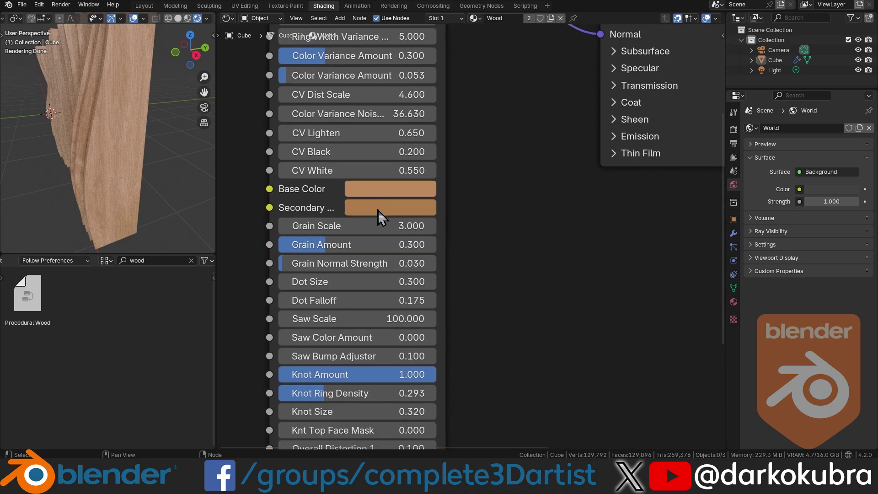
left_click(378, 210)
mouse_move(519, 255)
left_mouse_down()
mouse_move(515, 245)
mouse_move(520, 265)
left_mouse_up()
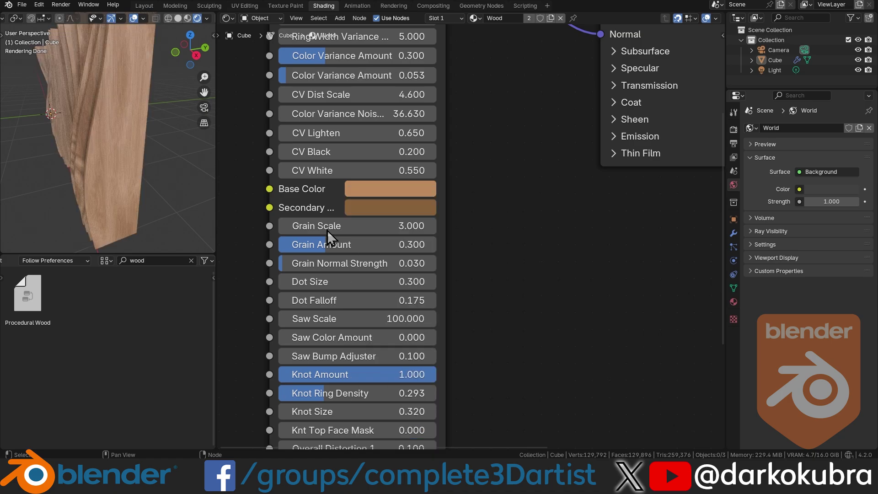
Step: Lower the Procedural Wood node's Knot Amount to about 0.1 and check the whole wall
middle_click_drag(127, 177, 155, 180)
scroll(155, 180, "up", 3)
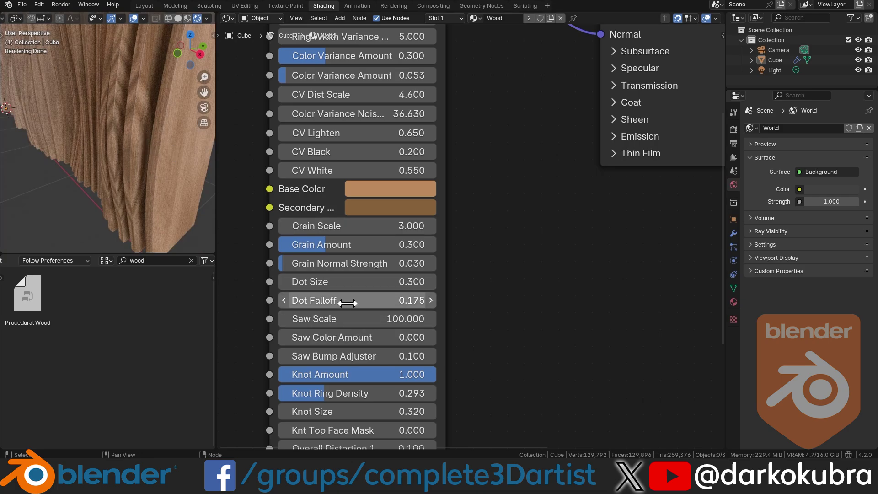
left_click_drag(407, 376, 305, 376)
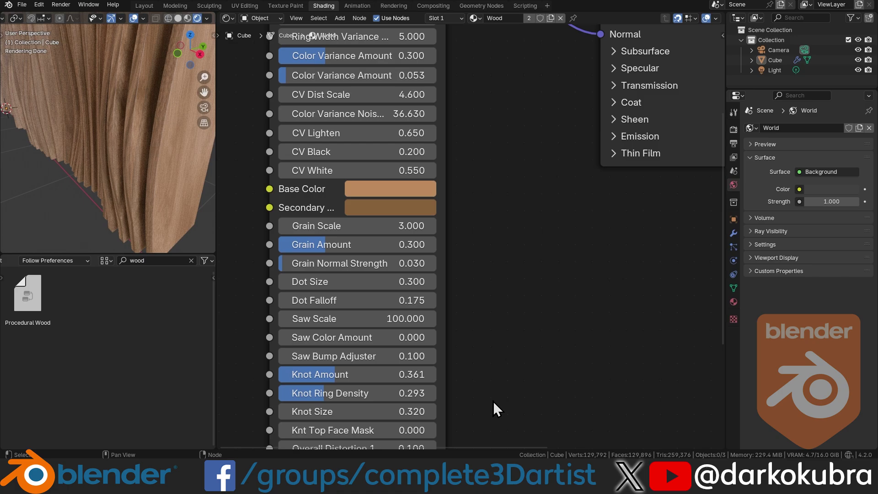
left_click_drag(372, 376, 330, 376)
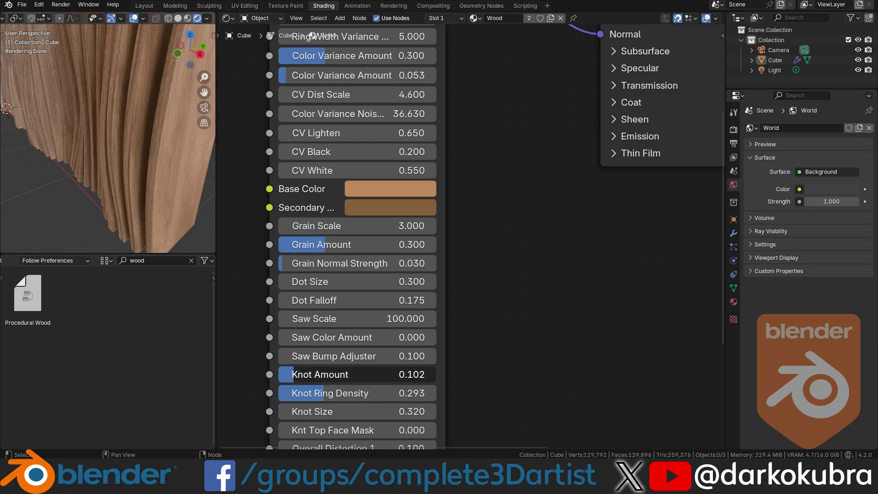
mouse_move(118, 166)
middle_mouse_down()
mouse_move(103, 147)
mouse_move(101, 163)
middle_mouse_up()
middle_click_drag(580, 146, 432, 349)
middle_click_drag(578, 197, 478, 182)
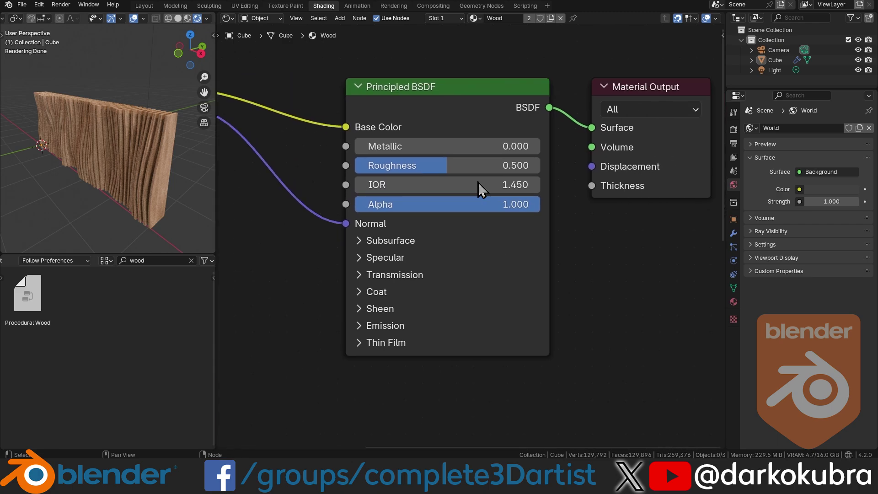
Step: Set the Principled BSDF's Roughness to 0.629 and add the Roughness Generator node group from the asset library between the Procedural Wood and Principled BSDF nodes
left_click_drag(445, 163, 413, 165)
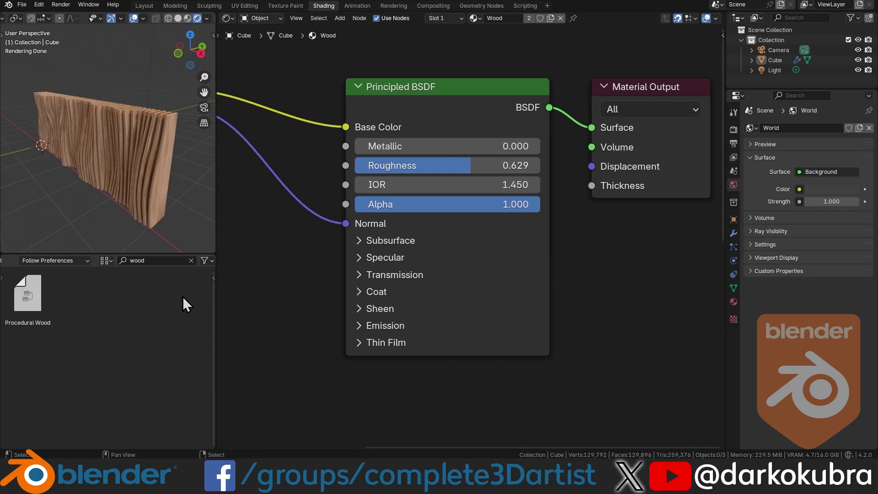
left_click(163, 260)
key("BackSpace")
type("roughn")
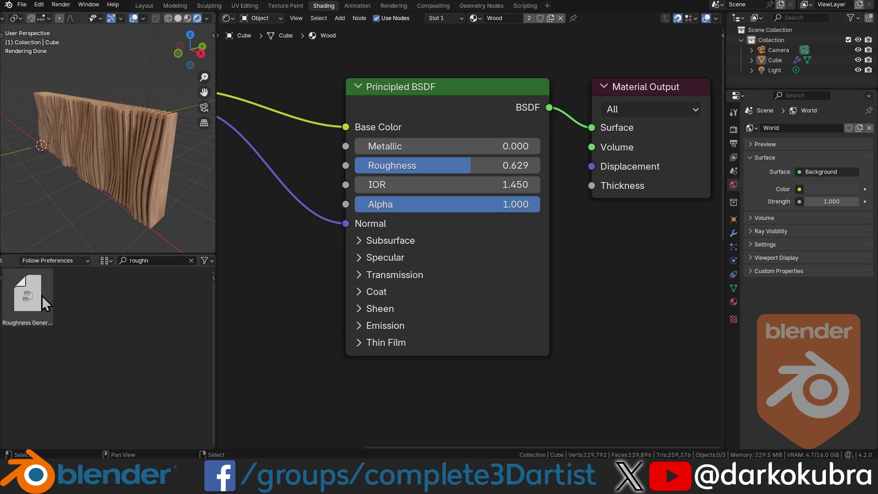
left_click_drag(42, 296, 253, 296)
middle_click_drag(366, 305, 372, 237)
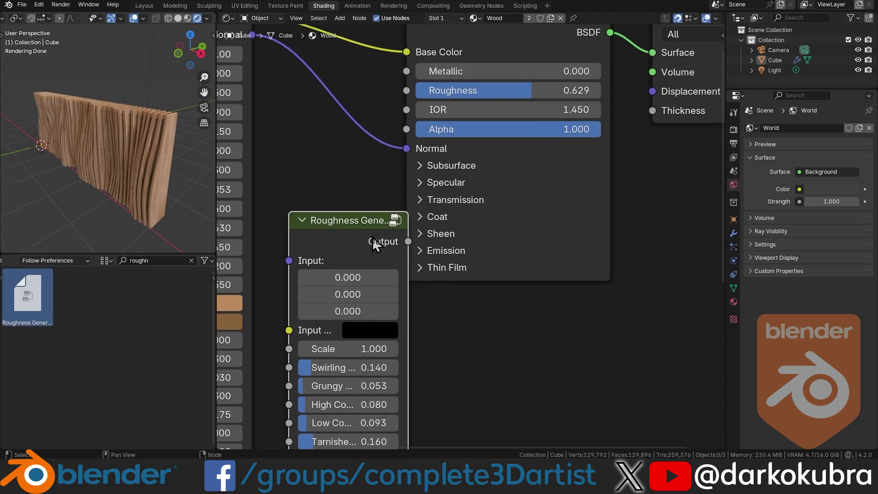
left_click_drag(372, 237, 342, 223)
scroll(379, 244, "down", 2)
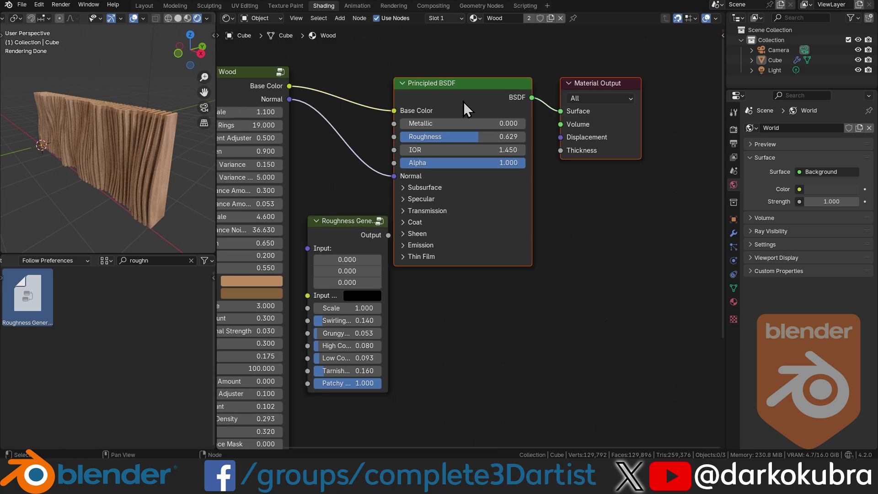
Step: Connect the Roughness Generator's output to the Principled BSDF's Roughness and preview that output directly on the wall
scroll(424, 227, "up", 3)
left_click_drag(370, 240, 525, 95)
scroll(97, 147, "down", 5)
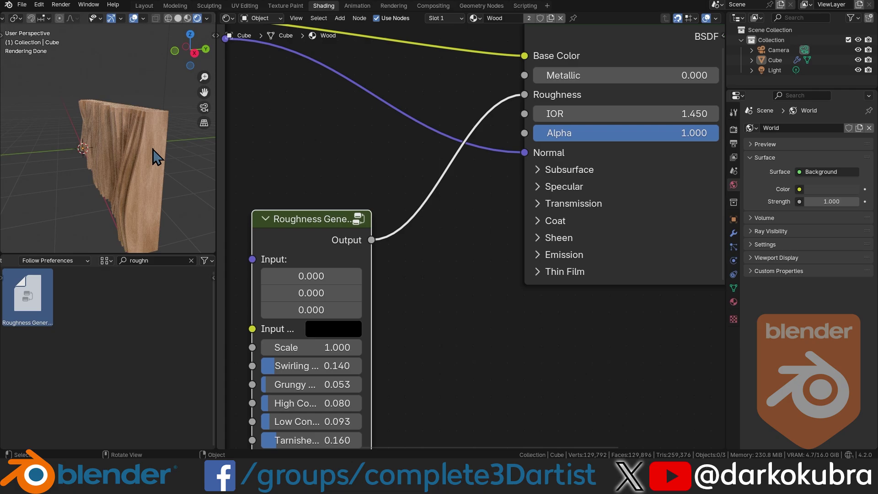
left_click(320, 231, "ctrl+shift")
middle_click_drag(199, 226, 163, 191)
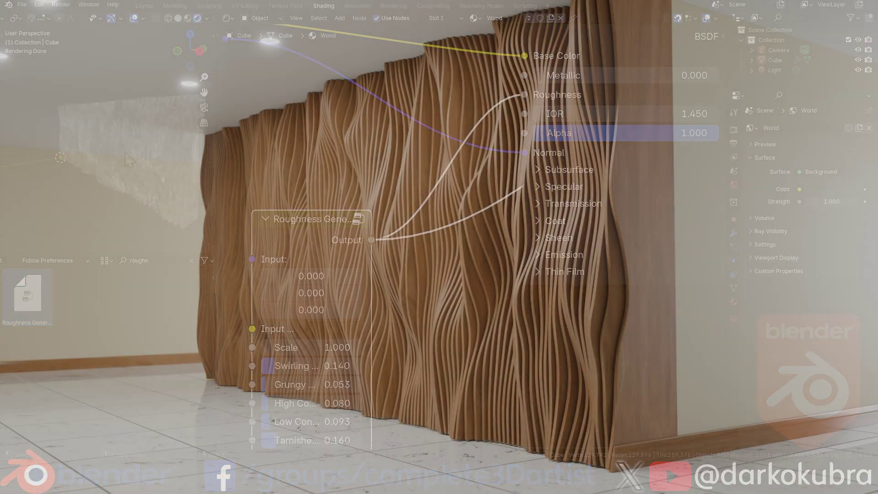